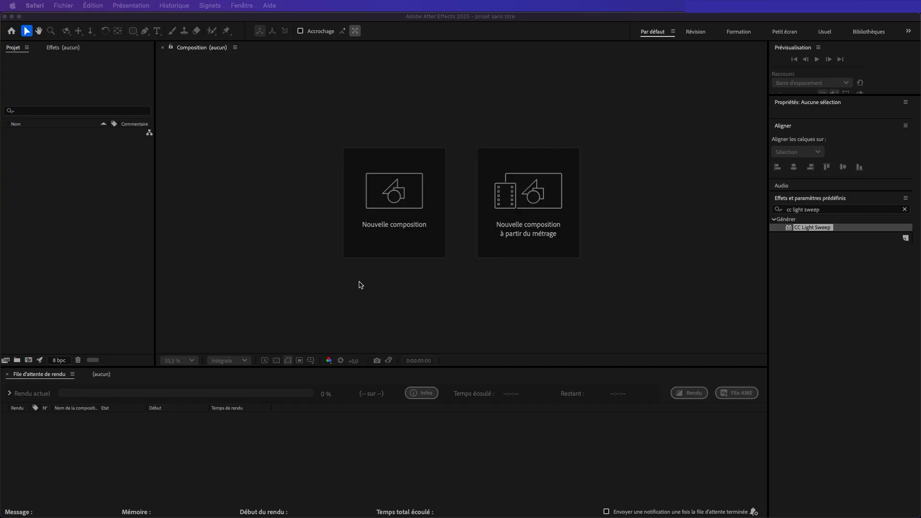
# - Create a 1920 x 1080 px composition at 30 frames per second with a duration of 10 seconds
pyautogui.click(386, 219)
pyautogui.click(386, 218)
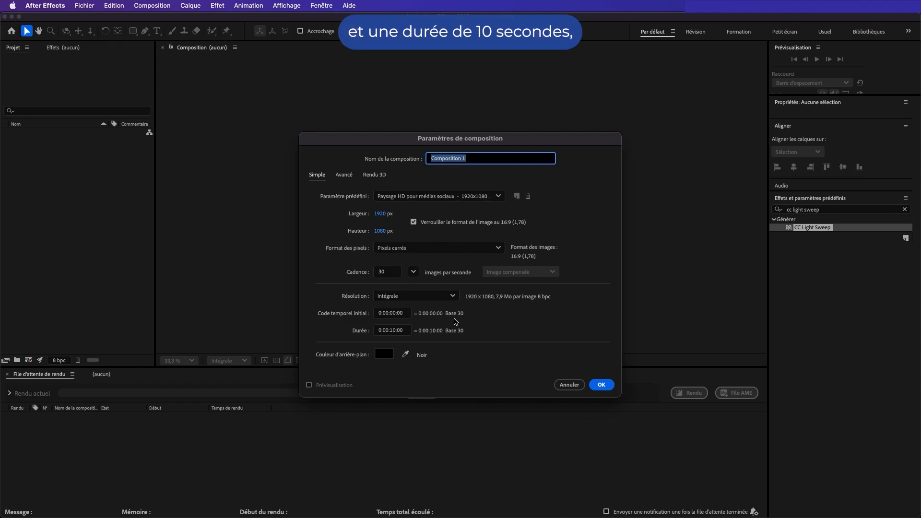
pyautogui.click(603, 386)
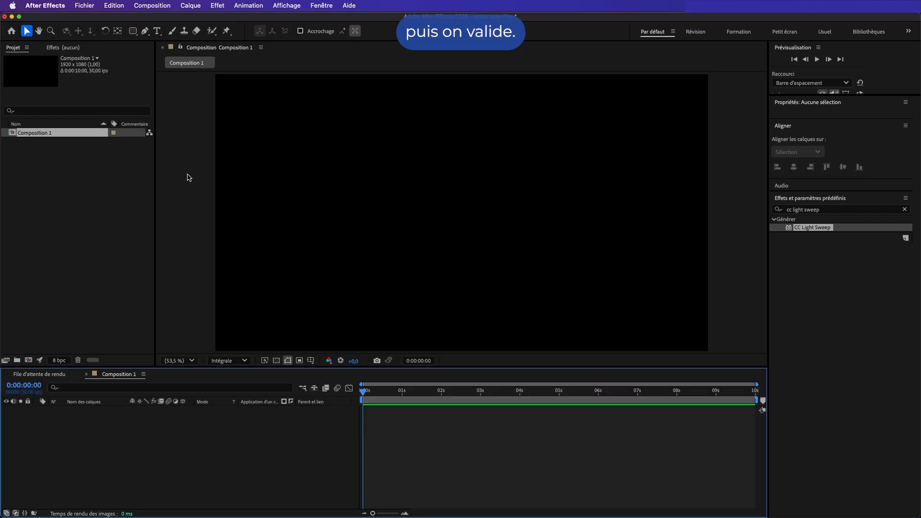
# - Import the Top_View_1280x720 MP4 video and envoyer.png into the project
pyautogui.click(101, 179)
pyautogui.moveTo(2, 225); pyautogui.dragTo(103, 248)
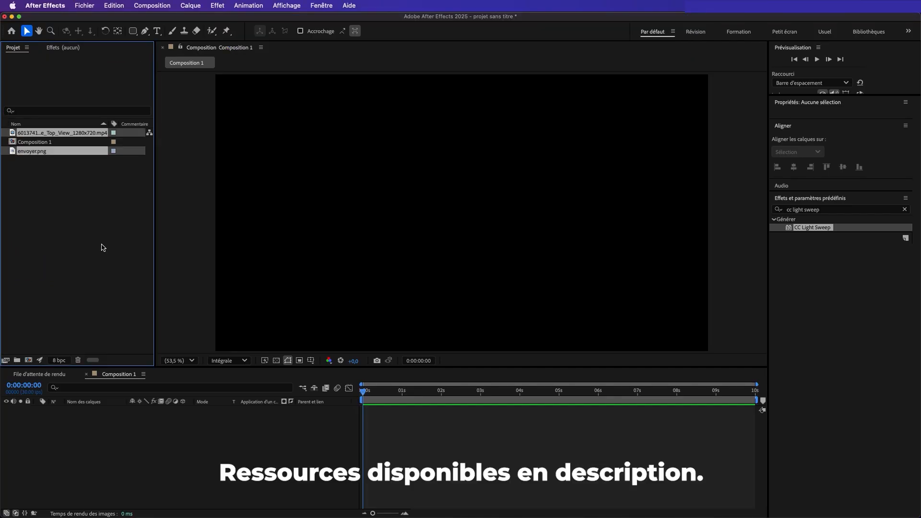
pyautogui.click(74, 174)
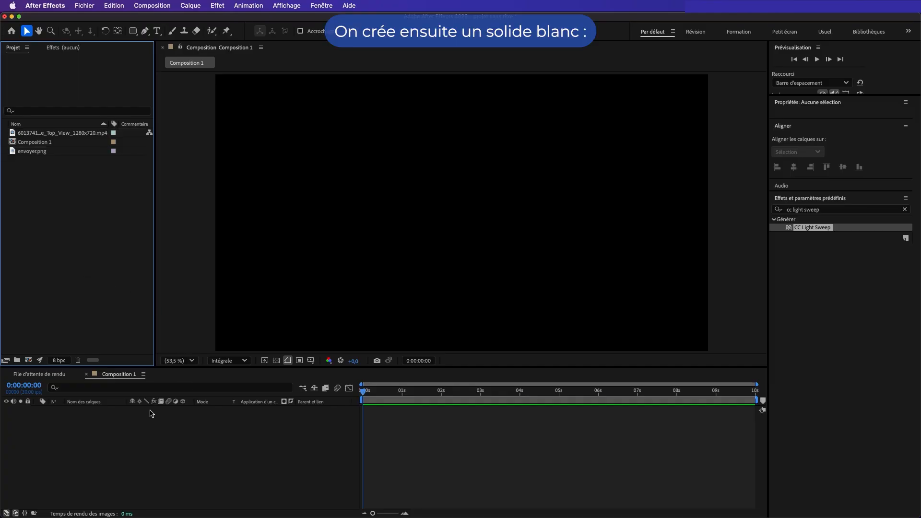
# - Add a white solid layer to Composition 1 as the background
pyautogui.rightClick(150, 427)
pyautogui.moveTo(252, 394)
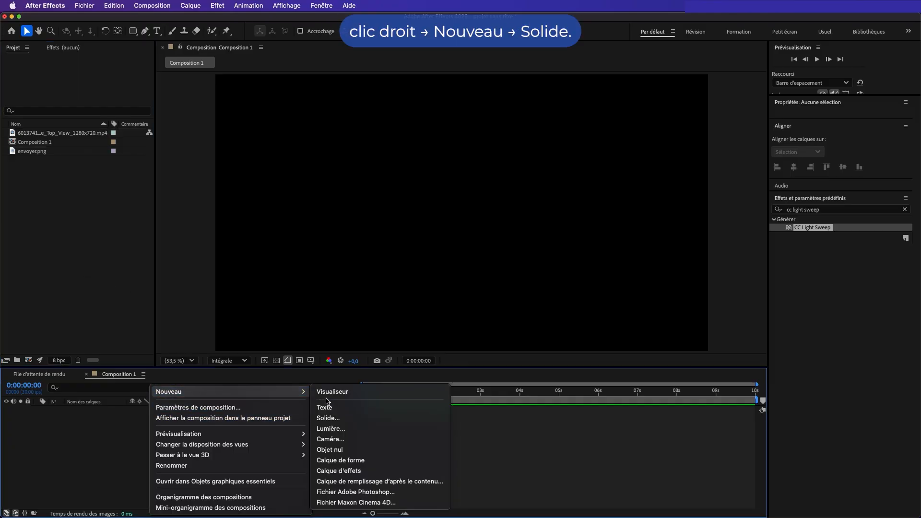
pyautogui.click(324, 418)
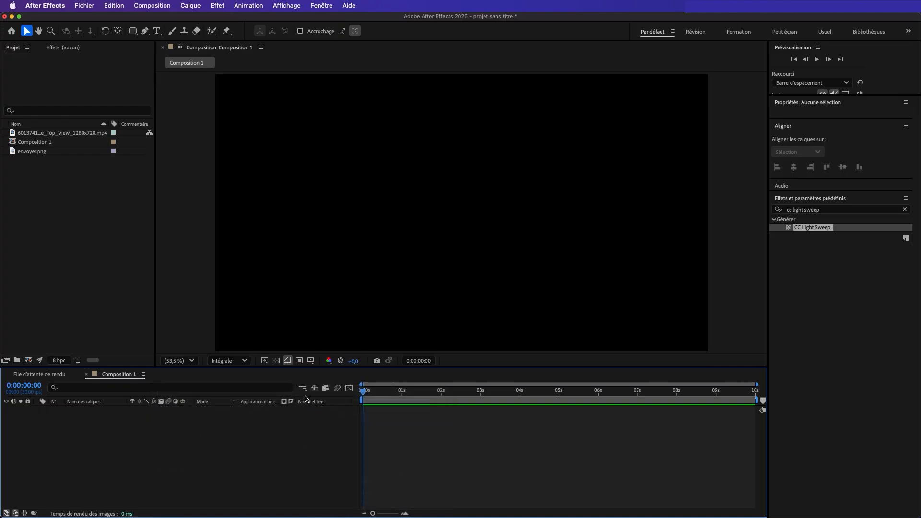
pyautogui.click(446, 343)
pyautogui.click(343, 211)
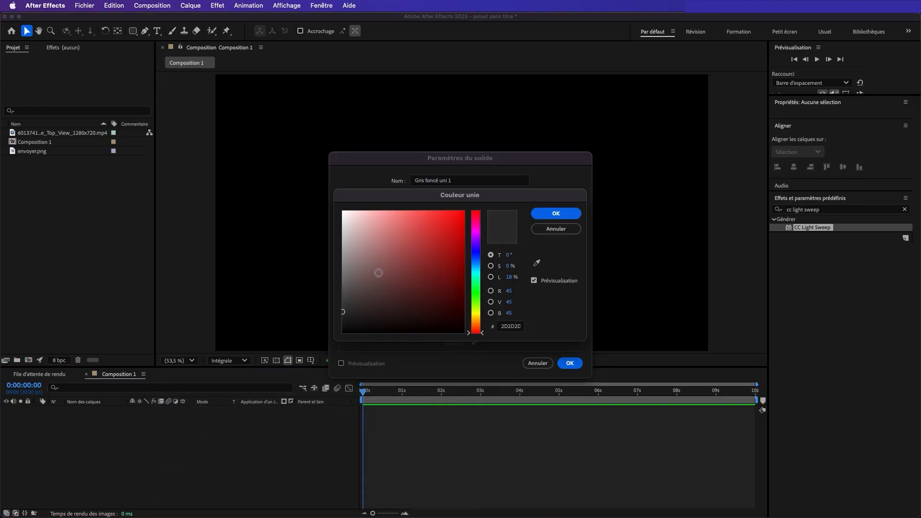
pyautogui.click(556, 213)
pyautogui.click(569, 363)
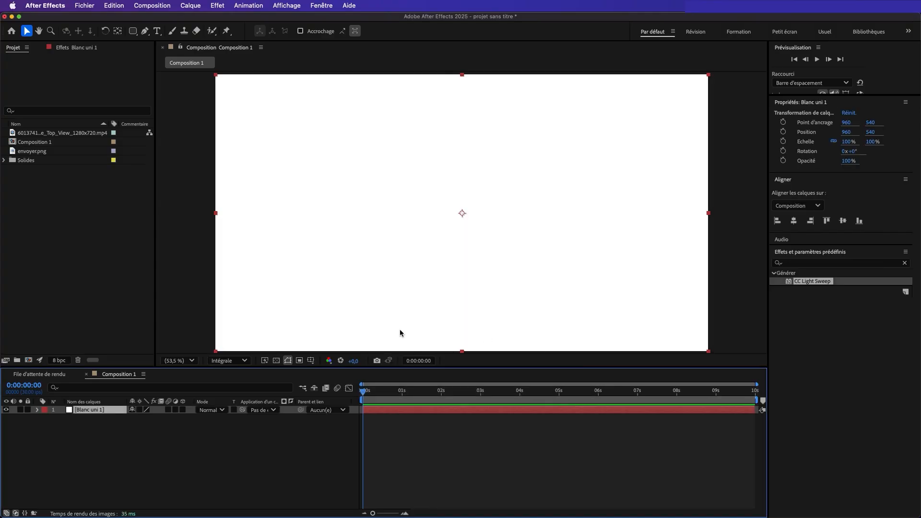
pyautogui.click(196, 435)
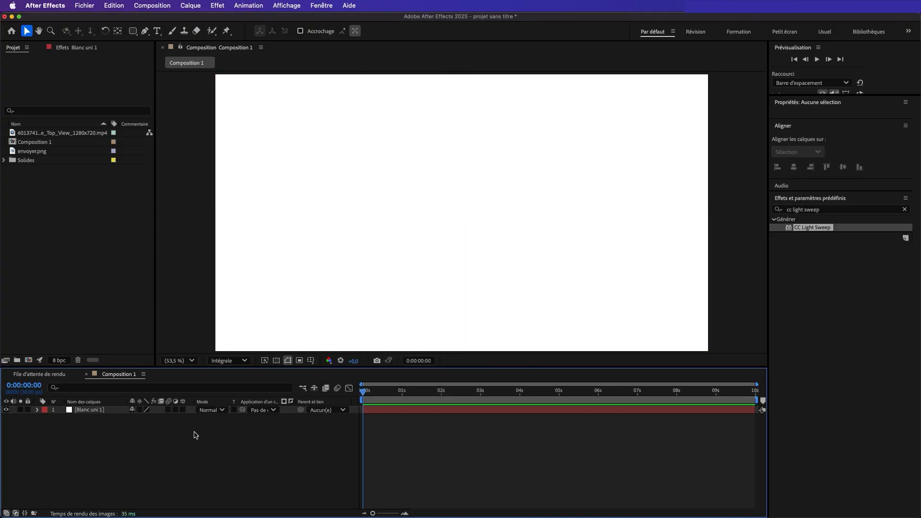
# - Draw a white-filled rounded rectangle about 544 x 520 px near the middle of the composition
pyautogui.click(133, 32)
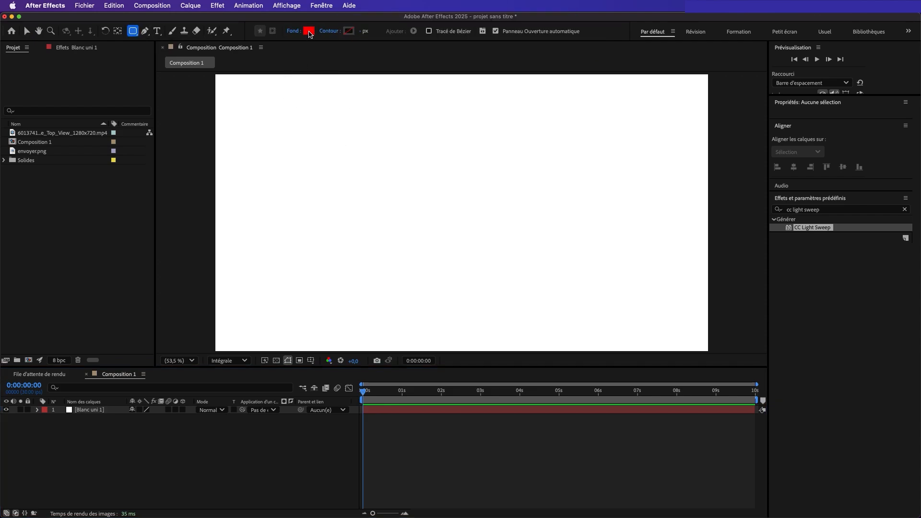
pyautogui.click(309, 31)
pyautogui.moveTo(371, 226); pyautogui.dragTo(315, 180)
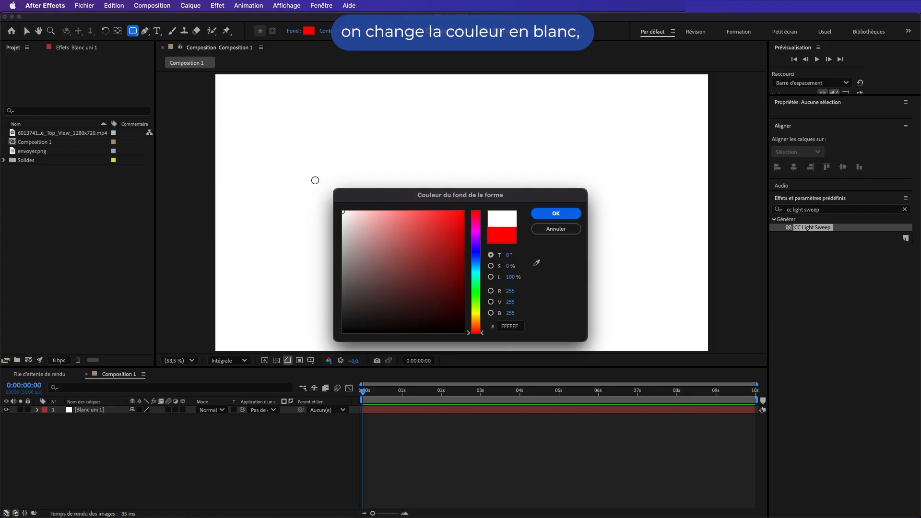
pyautogui.click(533, 213)
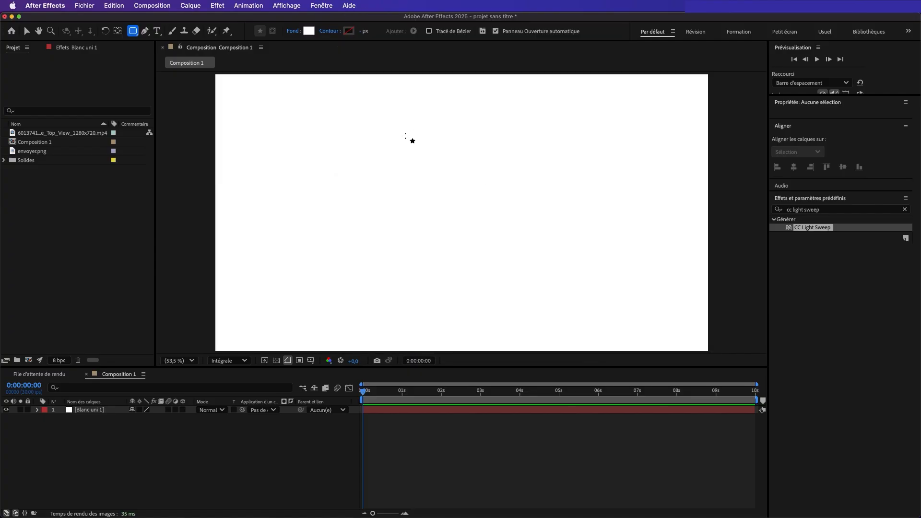
pyautogui.moveTo(395, 137)
pyautogui.mouseDown()
pyautogui.moveTo(503, 214)
pyautogui.moveTo(535, 270)
pyautogui.mouseUp()
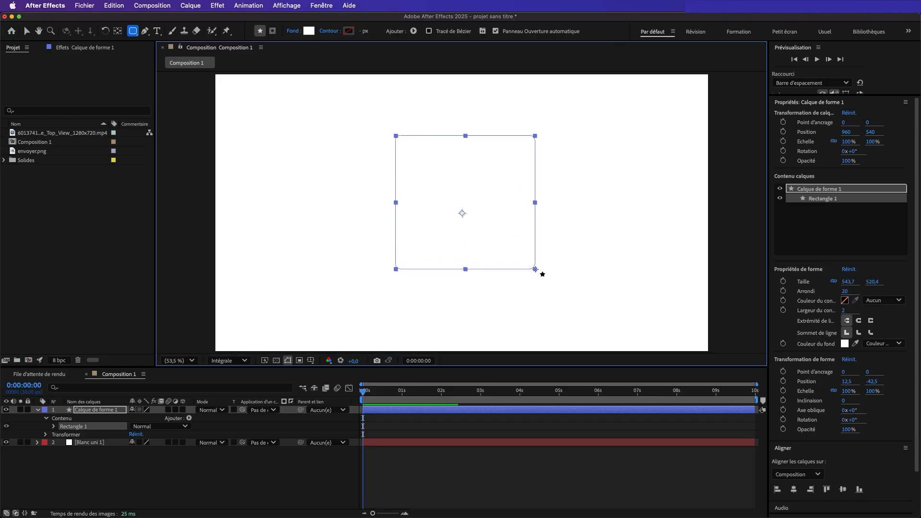
# - Center the rounded rectangle horizontally and vertically in the composition and set its corner roundness to 61
pyautogui.click(794, 489)
pyautogui.click(843, 489)
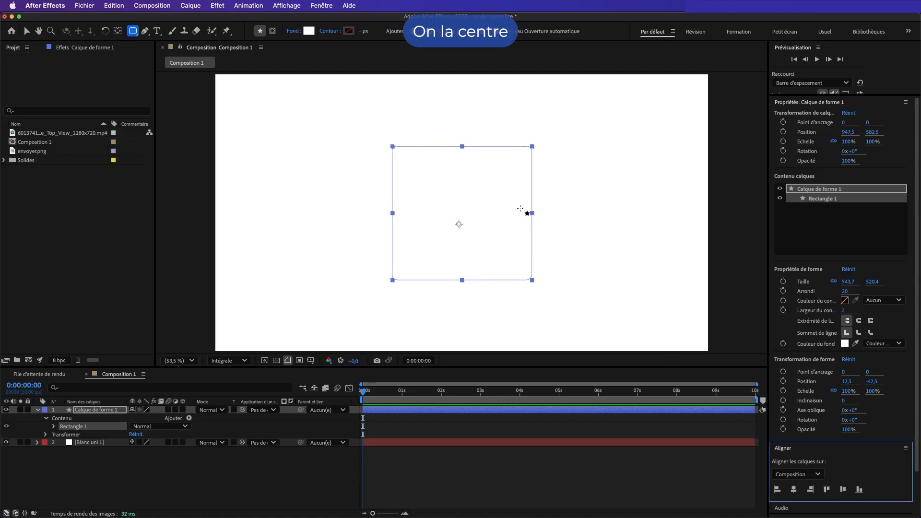
pyautogui.click(844, 291)
pyautogui.moveTo(844, 291); pyautogui.dragTo(866, 292)
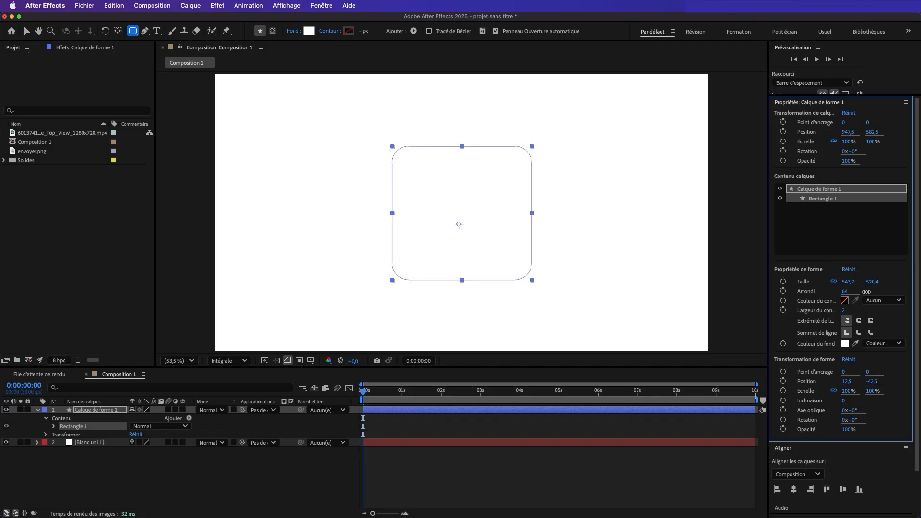
# - Find the Ombre portée effect by searching for "ombre" and apply it to the shape layer
pyautogui.click(93, 411)
pyautogui.click(38, 410)
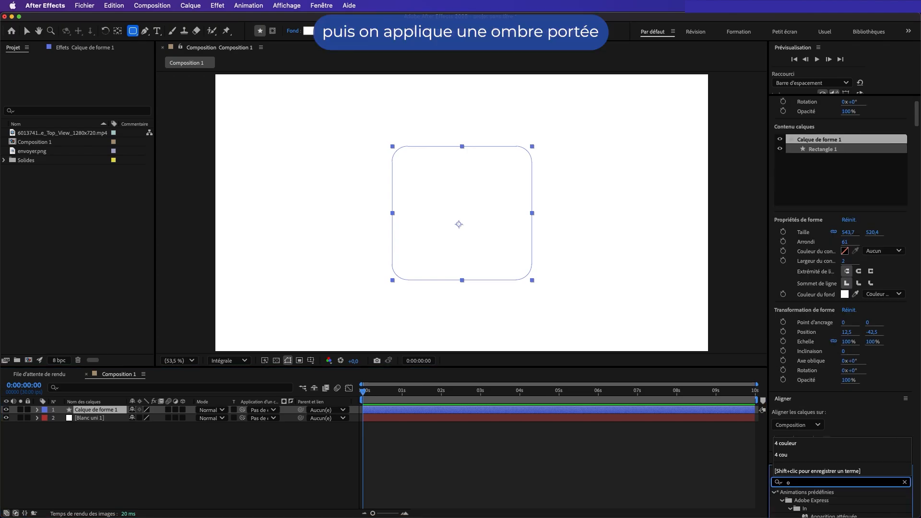
pyautogui.write('mbre')
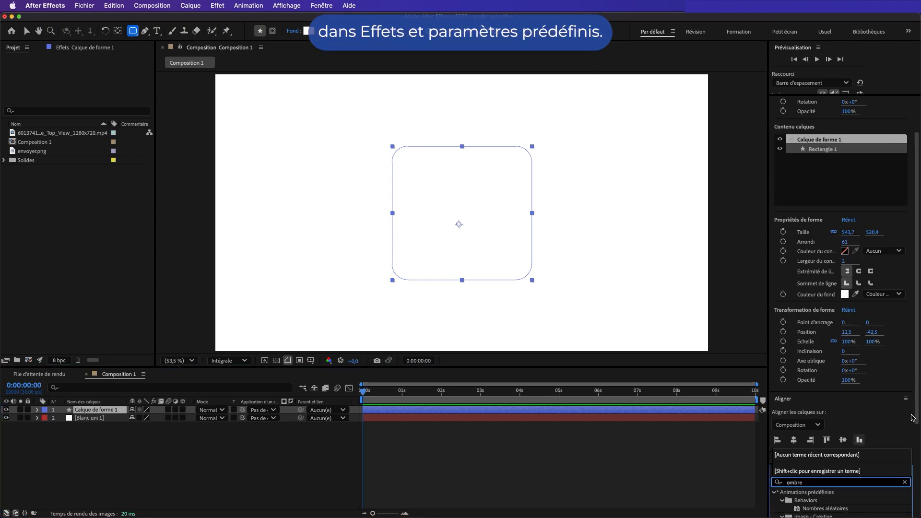
pyautogui.click(915, 419)
pyautogui.moveTo(916, 421); pyautogui.dragTo(910, 505)
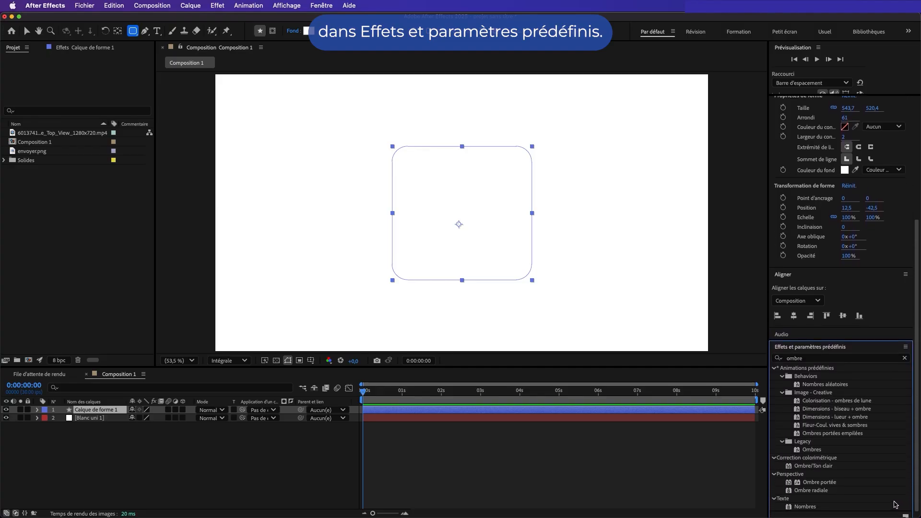
pyautogui.click(832, 484)
pyautogui.doubleClick(831, 484)
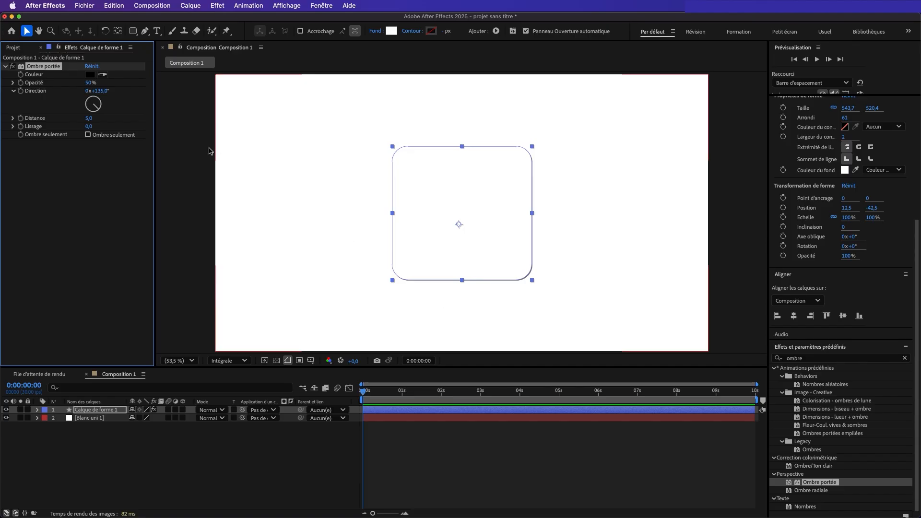
# - Set the drop shadow's distance to 13, softness to 106 and direction to about 177°
pyautogui.moveTo(87, 118); pyautogui.dragTo(92, 118)
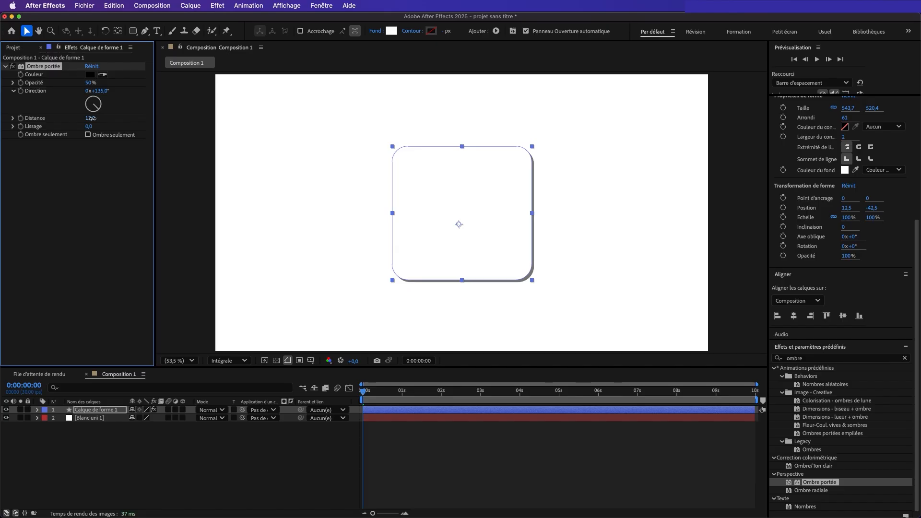
pyautogui.moveTo(92, 118); pyautogui.dragTo(93, 118)
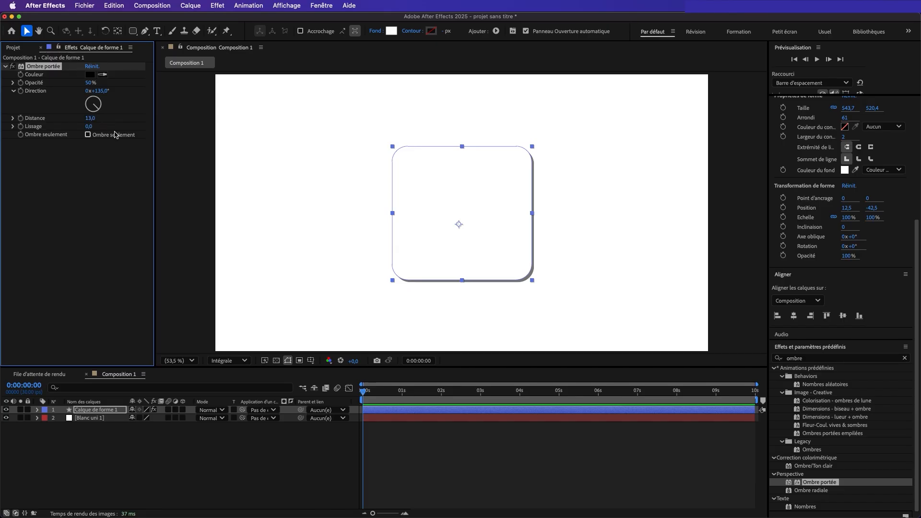
pyautogui.moveTo(91, 126); pyautogui.dragTo(151, 141)
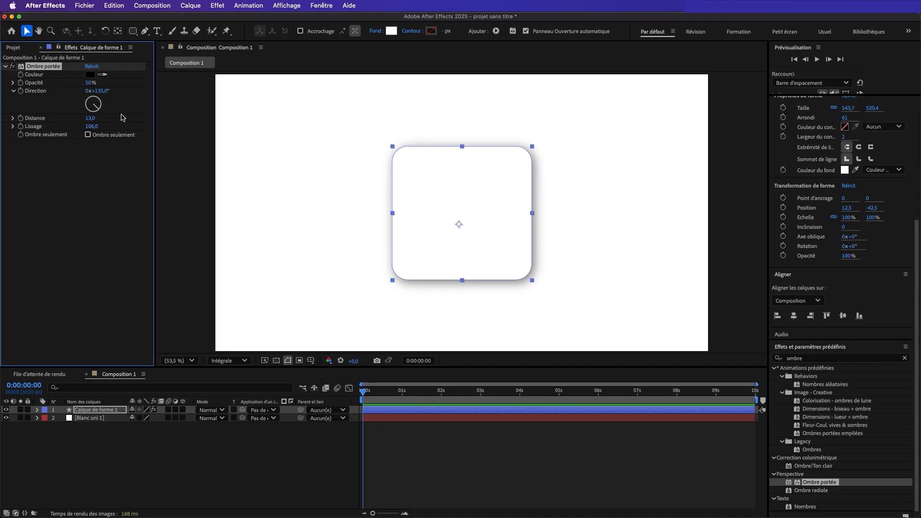
pyautogui.moveTo(104, 113); pyautogui.dragTo(96, 111)
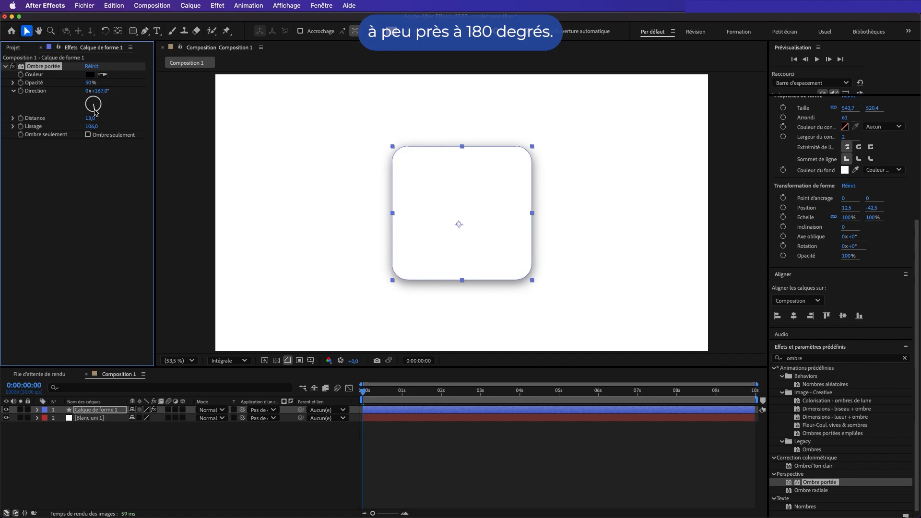
pyautogui.moveTo(95, 111); pyautogui.dragTo(95, 112)
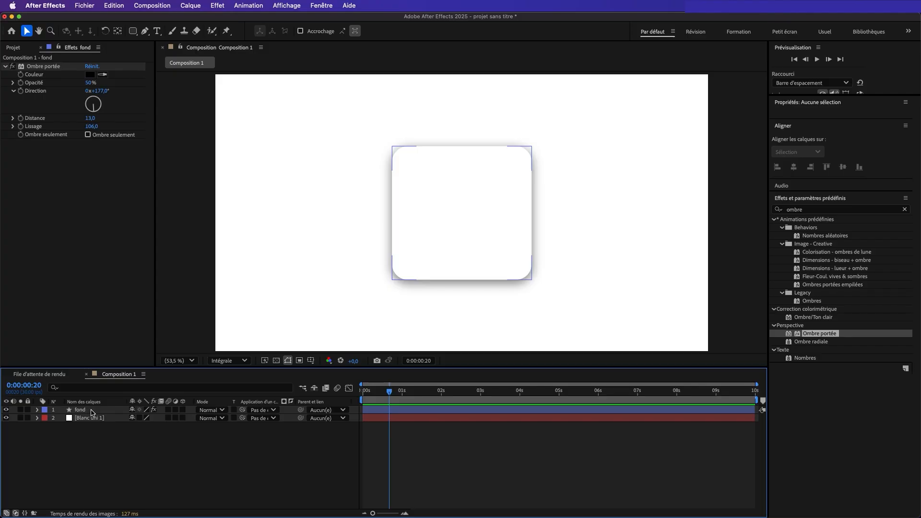
# - Draw a second white rounded rectangle about 441 x 328 px inside the upper part of the card, centered horizontally in the composition
pyautogui.click(133, 32)
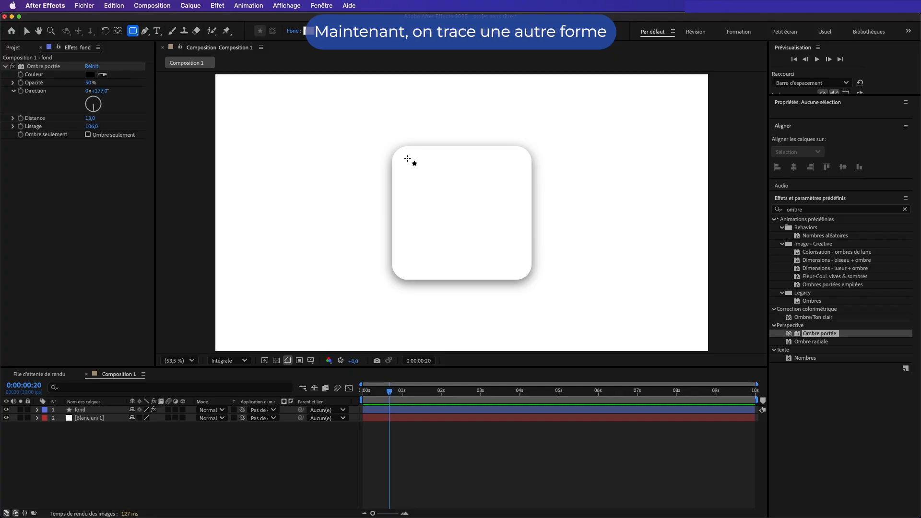
pyautogui.moveTo(406, 157); pyautogui.dragTo(518, 241)
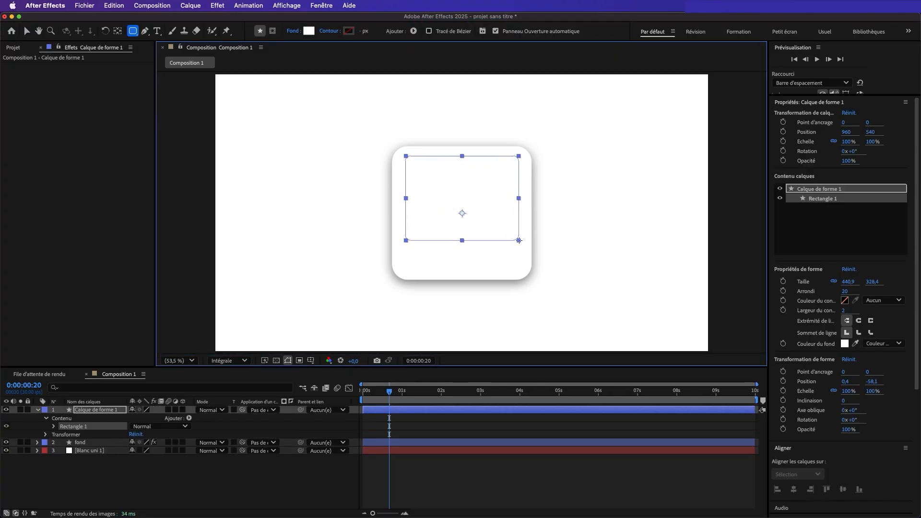
pyautogui.click(794, 489)
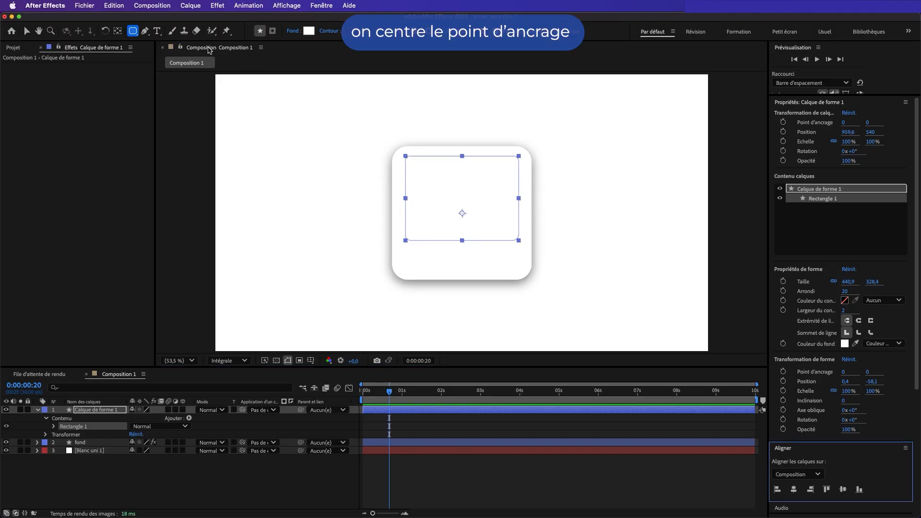
# - Center the second rectangle's anchor point on the shape and set its corner roundness to 61
pyautogui.click(117, 30)
pyautogui.press('super+alt+Home')
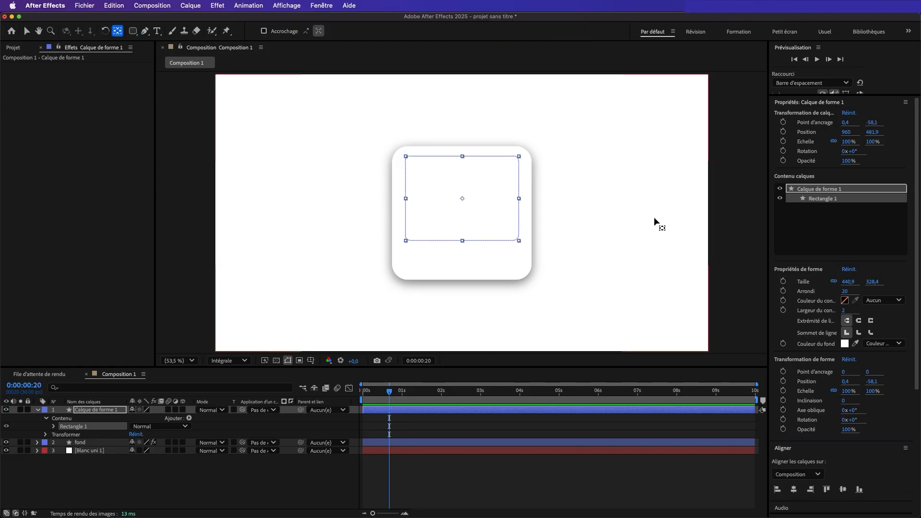
pyautogui.moveTo(845, 293); pyautogui.dragTo(866, 291)
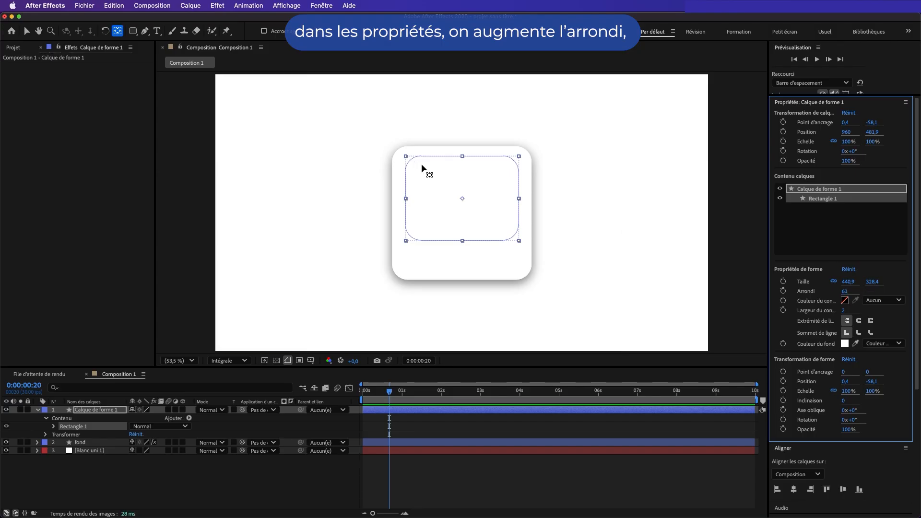
# - Set the scale of the second rectangle's layer to 112%
pyautogui.click(97, 410)
pyautogui.press('s')
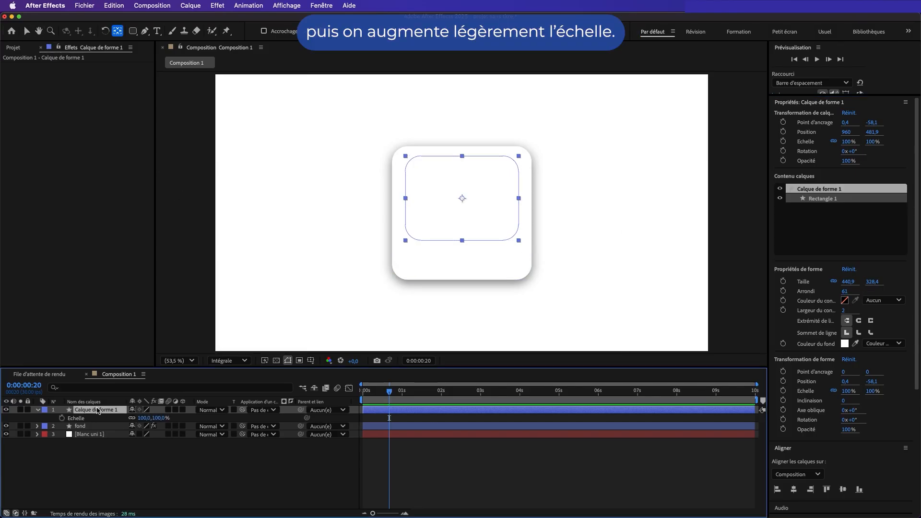
pyautogui.moveTo(142, 417); pyautogui.dragTo(150, 419)
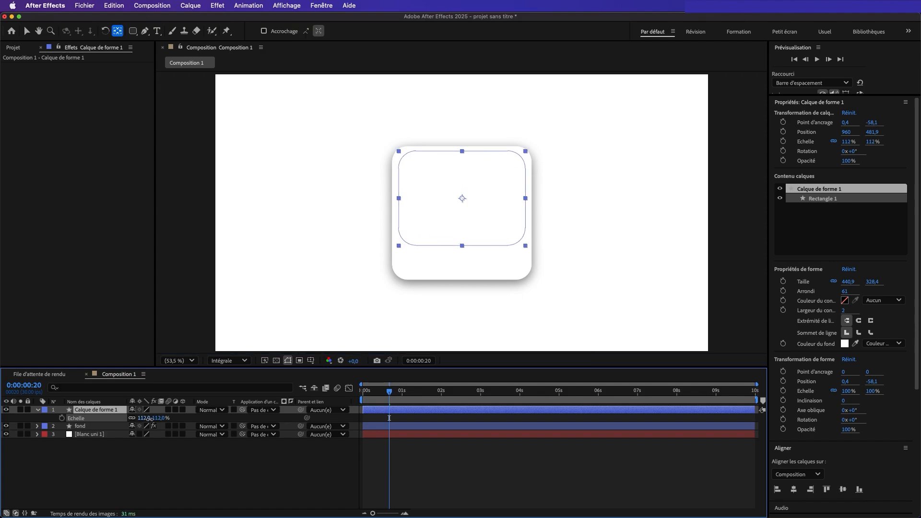
# - Collapse the second rectangle's layer and rename it "masque"
pyautogui.click(85, 410)
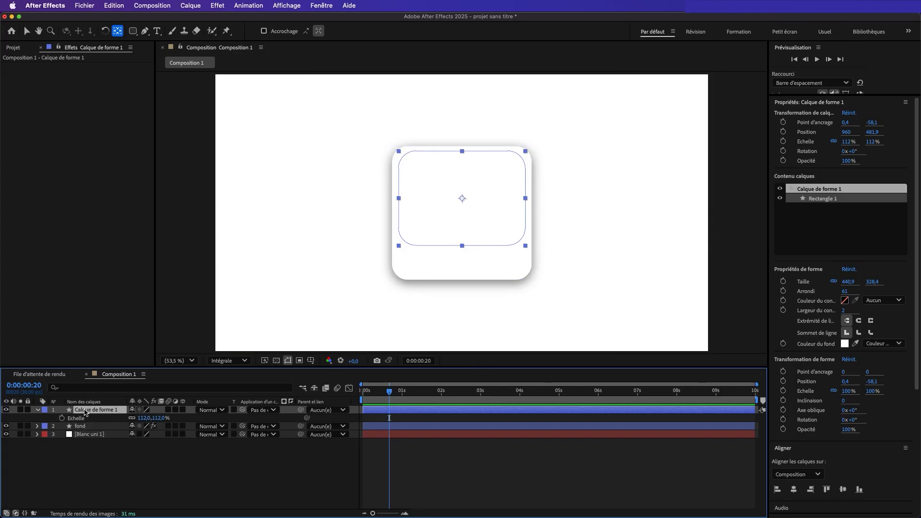
pyautogui.click(37, 409)
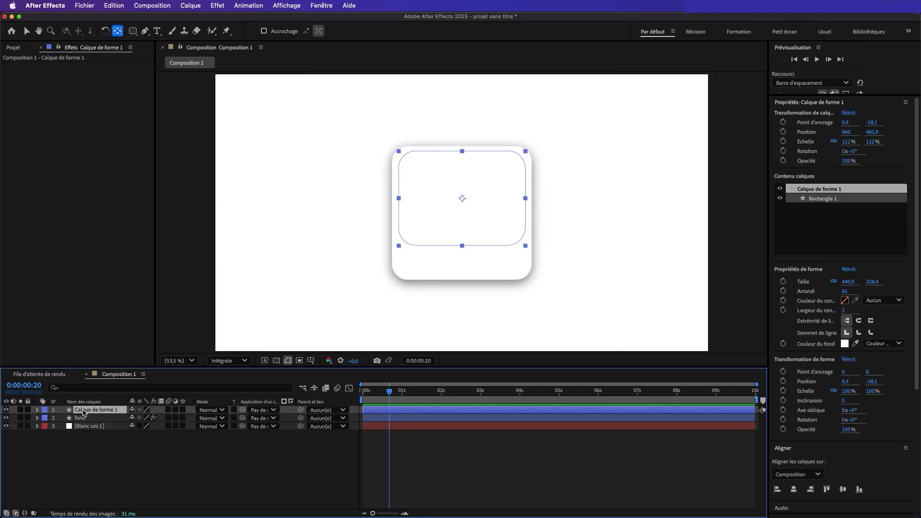
pyautogui.press('Return')
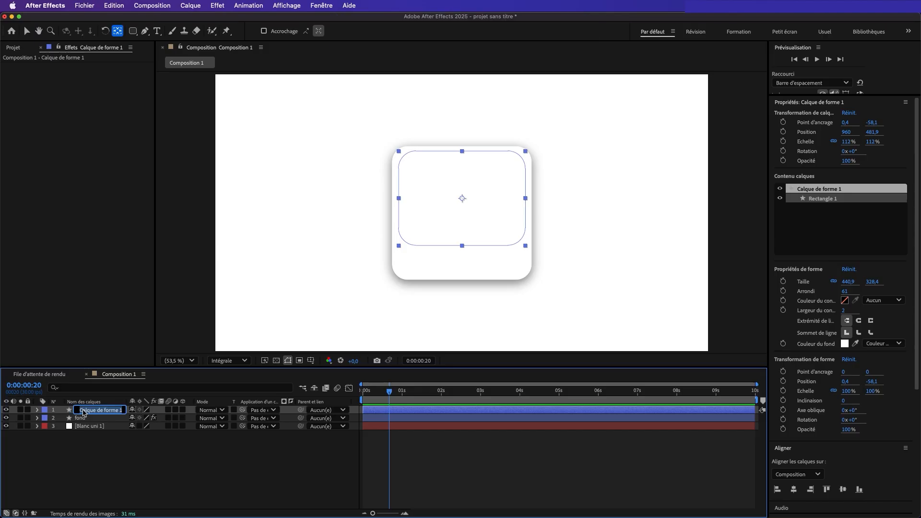
pyautogui.write('masque')
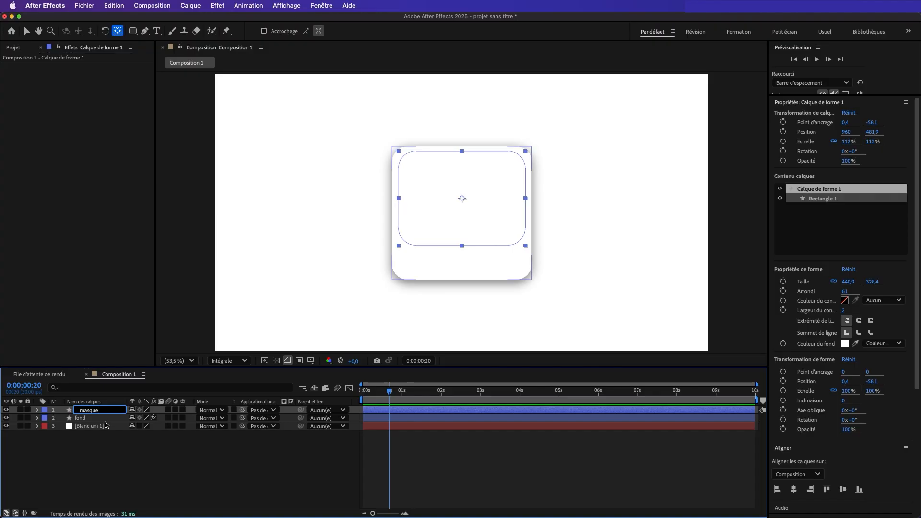
# - Confirm the masque layer's new name and change its rectangle's fill color to dark red
pyautogui.click(127, 444)
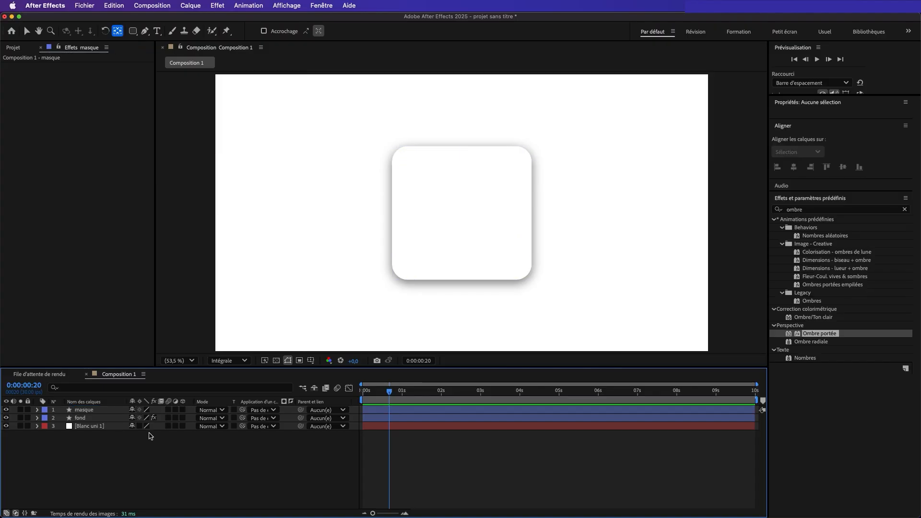
pyautogui.click(103, 412)
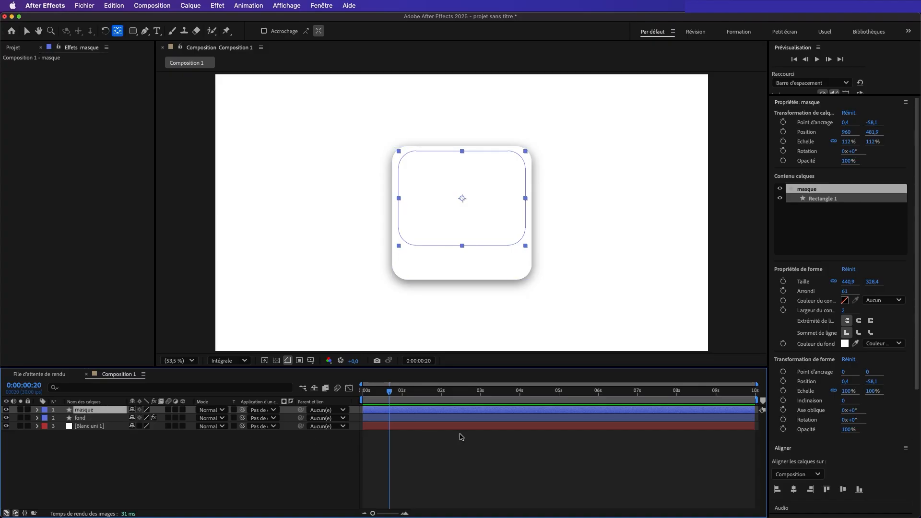
pyautogui.click(845, 343)
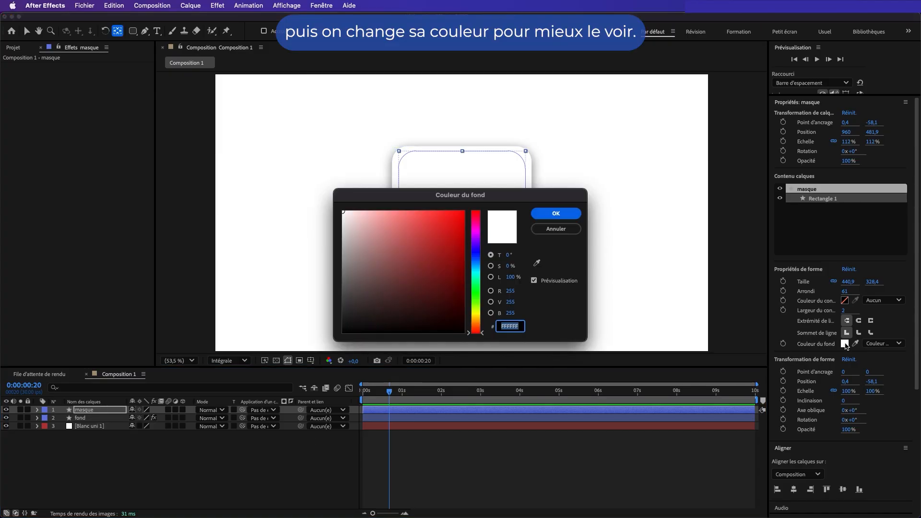
pyautogui.click(449, 257)
pyautogui.click(549, 213)
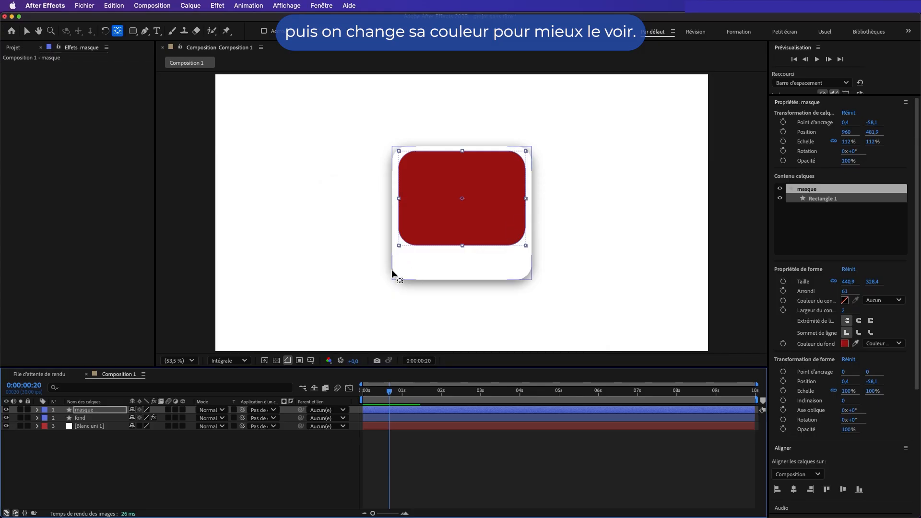
pyautogui.click(245, 449)
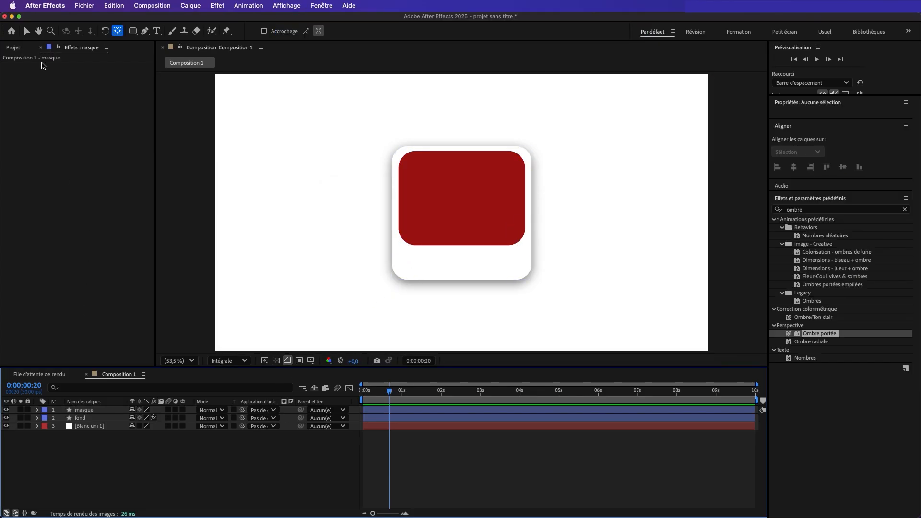
# - Trim the masque layer's start to 0:00:00:20 and place the waterfall video directly beneath it in the layer stack
pyautogui.click(20, 48)
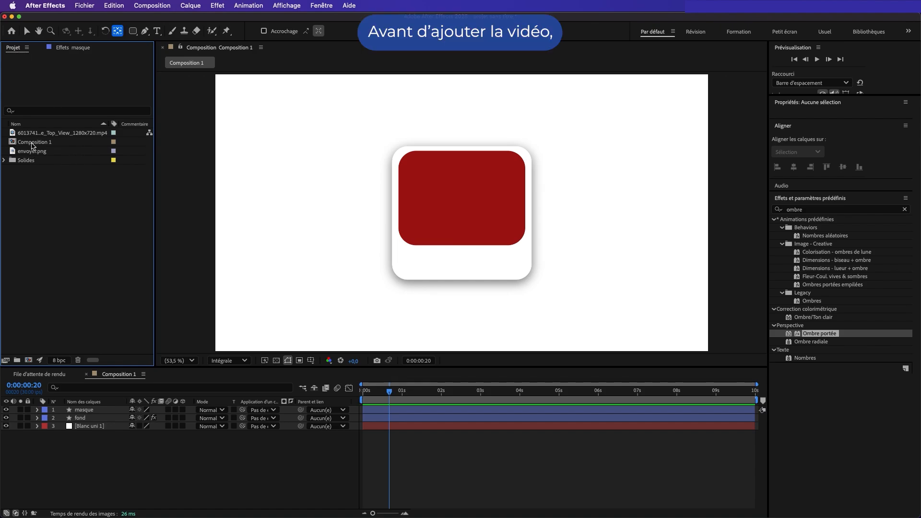
pyautogui.click(370, 408)
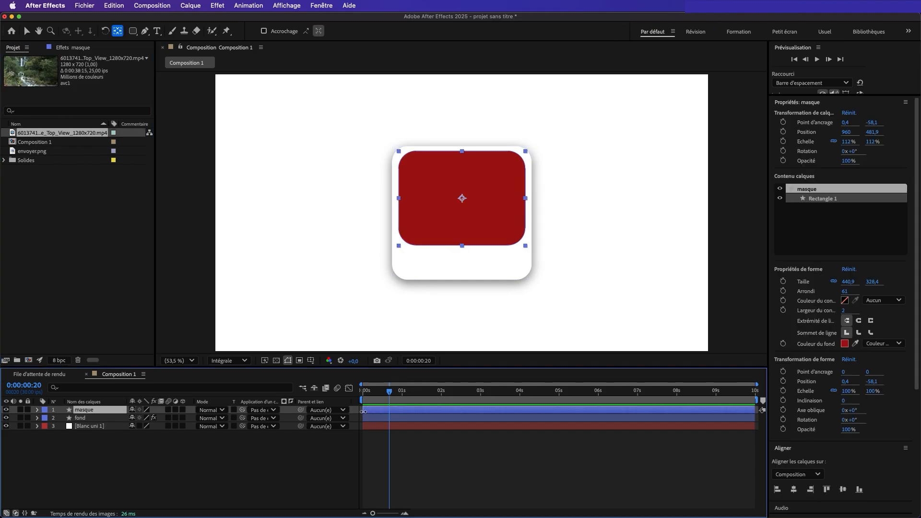
pyautogui.moveTo(365, 411); pyautogui.dragTo(389, 411)
pyautogui.moveTo(84, 134); pyautogui.dragTo(99, 416)
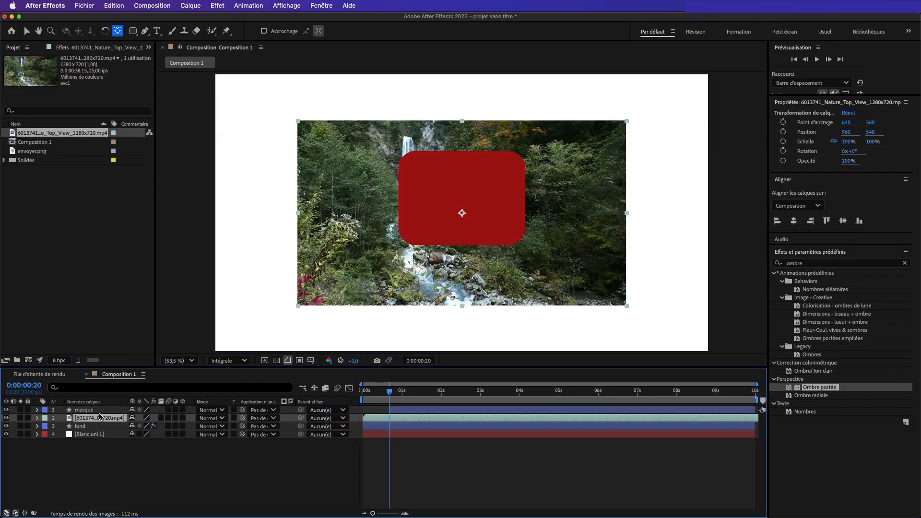
# - Scale the video layer to 53% and position it behind the red shape at about 950.7, 481.9
pyautogui.press('s')
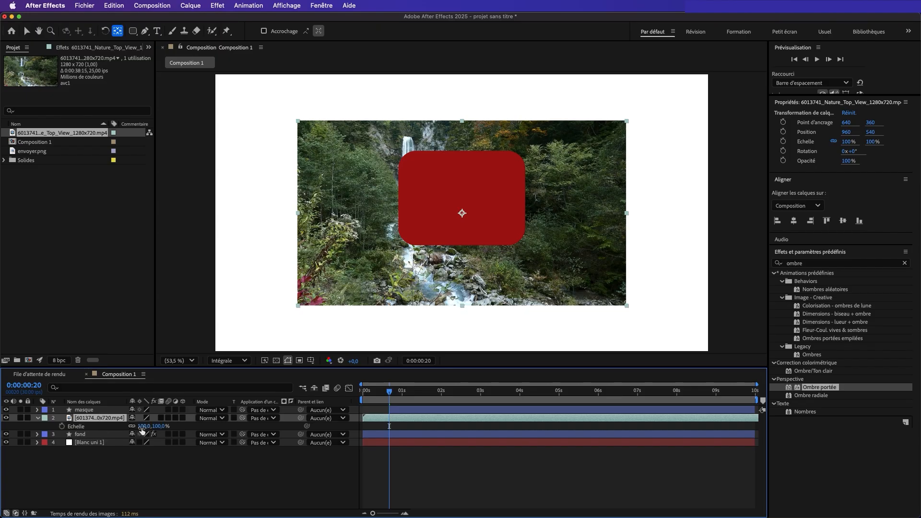
pyautogui.moveTo(143, 426); pyautogui.dragTo(118, 427)
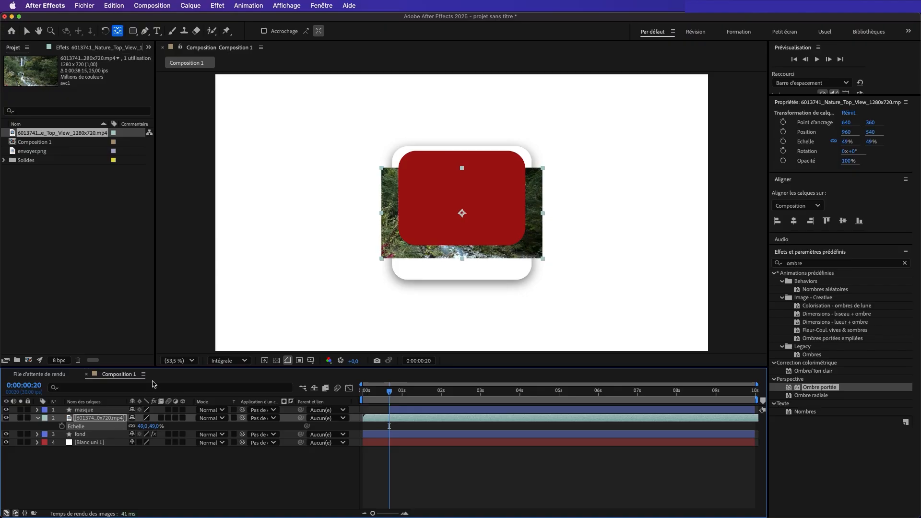
pyautogui.click(27, 31)
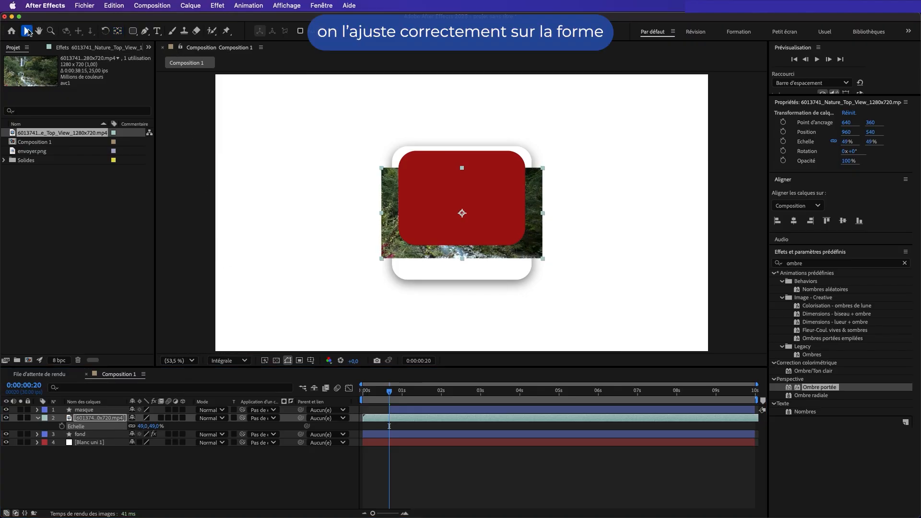
pyautogui.moveTo(463, 215); pyautogui.dragTo(462, 200)
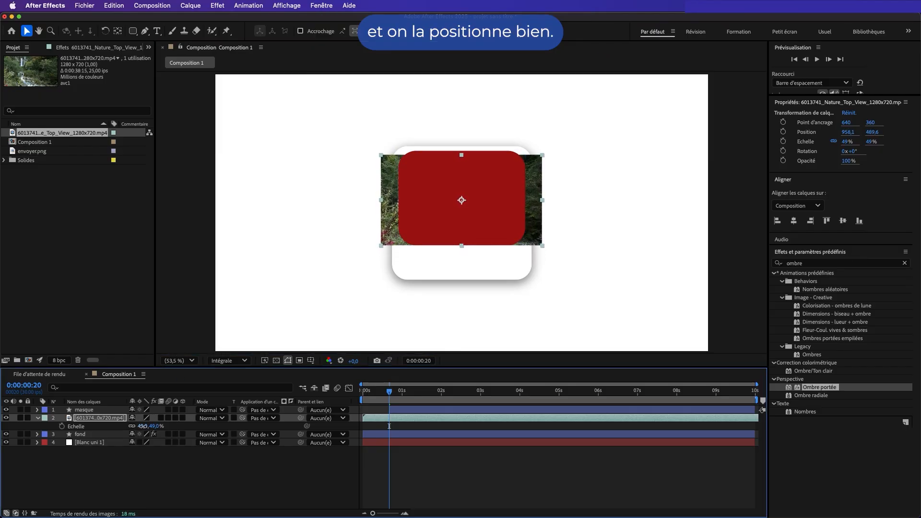
pyautogui.moveTo(142, 428); pyautogui.dragTo(143, 426)
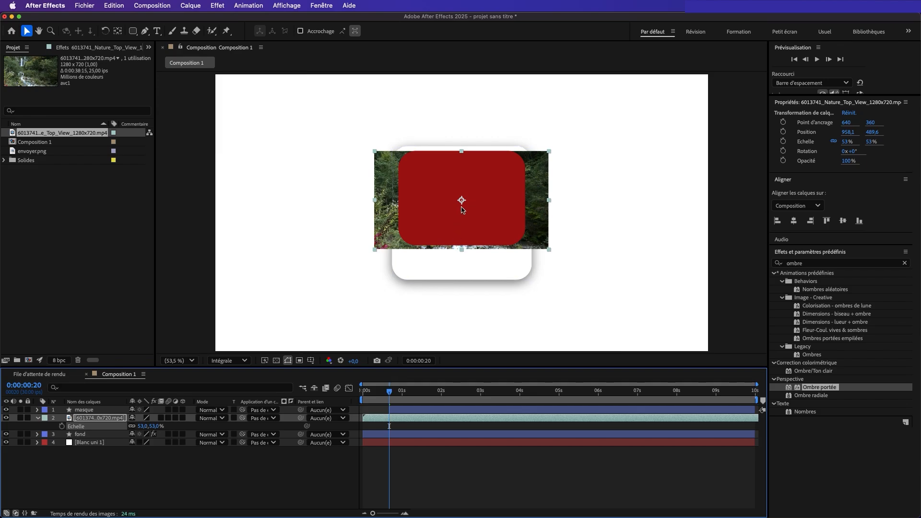
pyautogui.moveTo(462, 201); pyautogui.dragTo(461, 199)
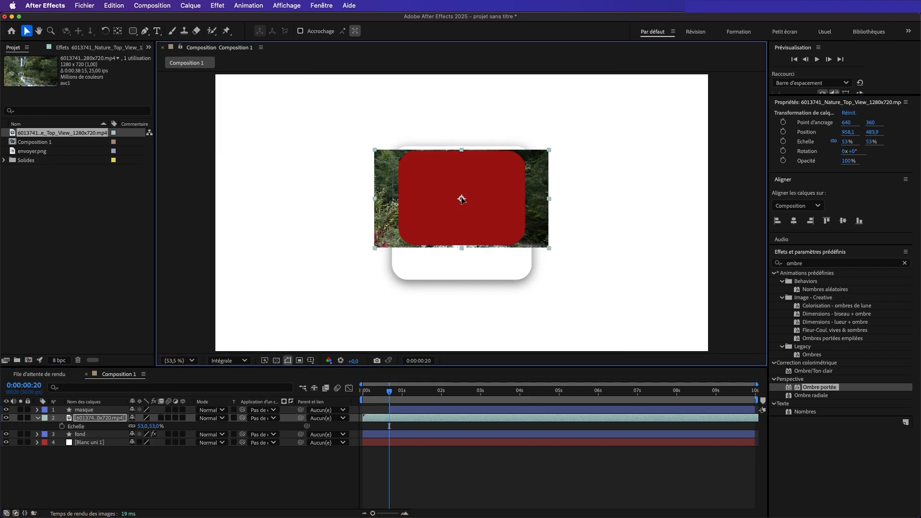
pyautogui.moveTo(461, 199); pyautogui.dragTo(460, 199)
# - Collapse the video layer's scale property and assign the masque layer as its alpha track matte
pyautogui.click(93, 421)
pyautogui.press('s')
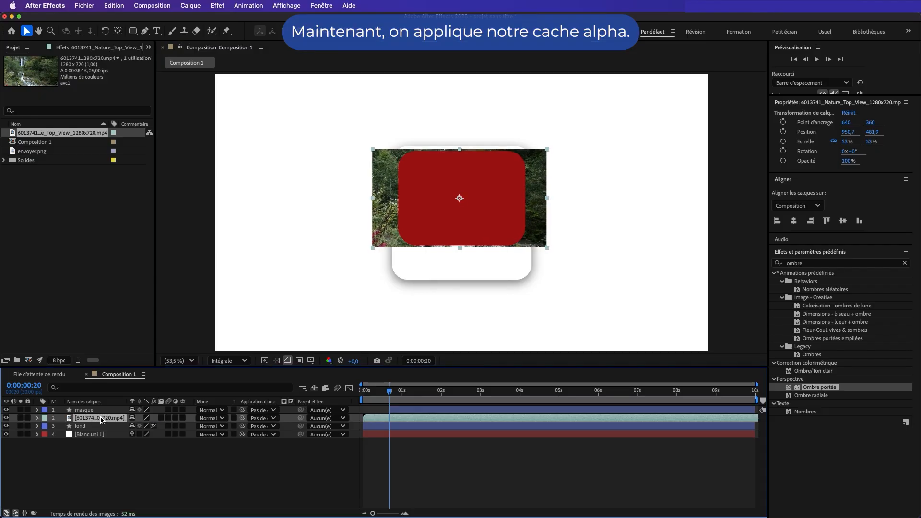
pyautogui.moveTo(242, 418); pyautogui.dragTo(100, 412)
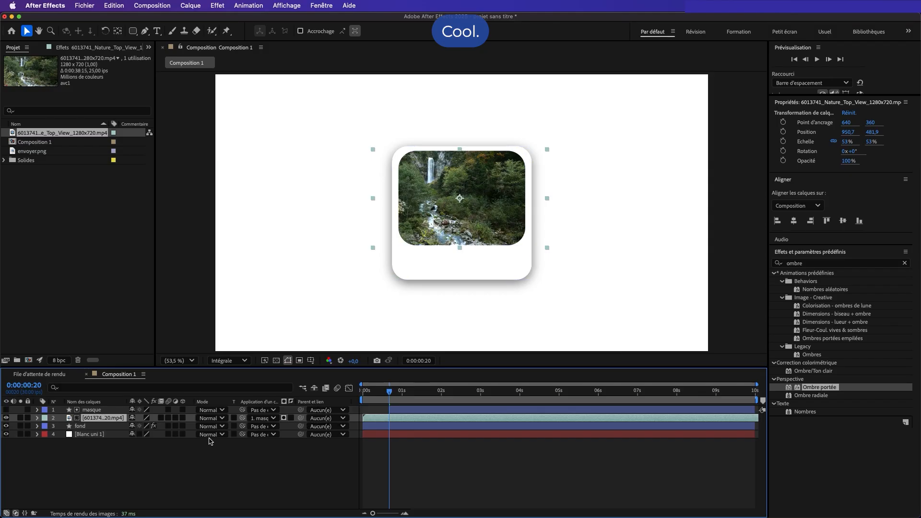
# - Unlink the masque layer's scale dimensions, set the vertical scale to 0%, and add a scale keyframe at 0:00:00:20
pyautogui.click(101, 411)
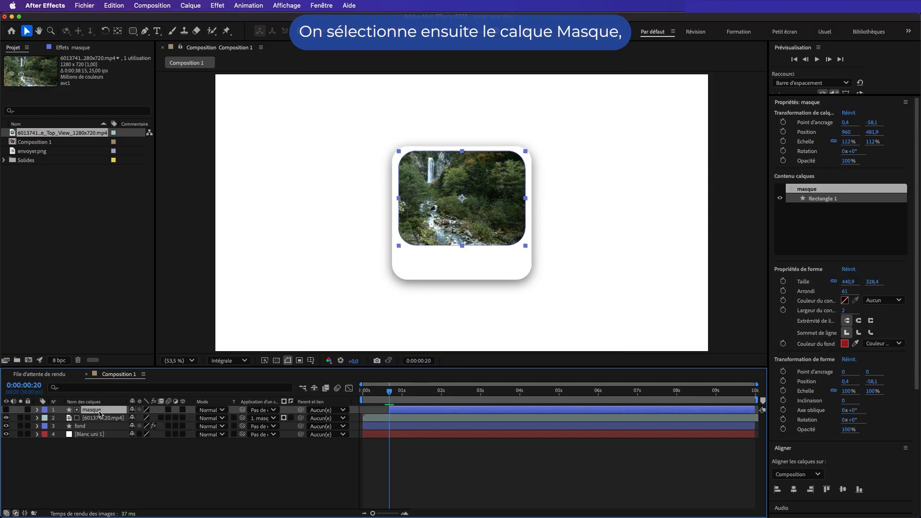
pyautogui.press('s')
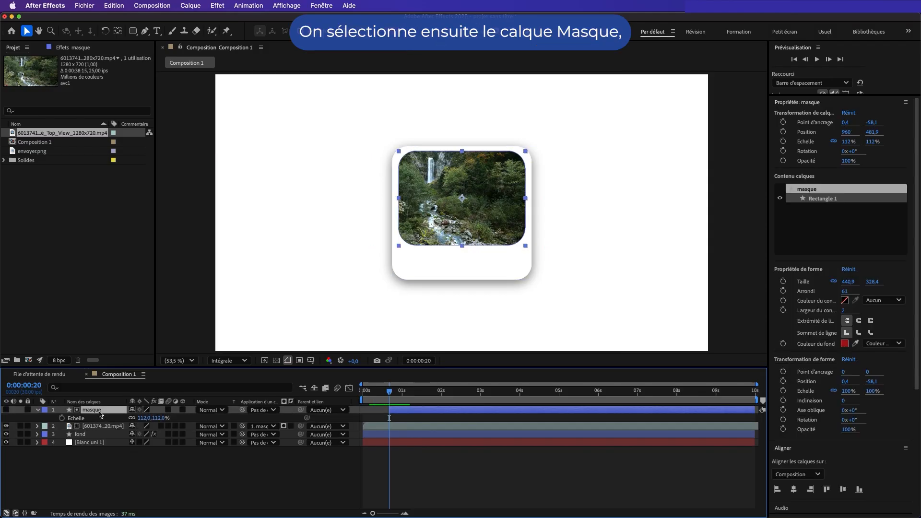
pyautogui.click(132, 419)
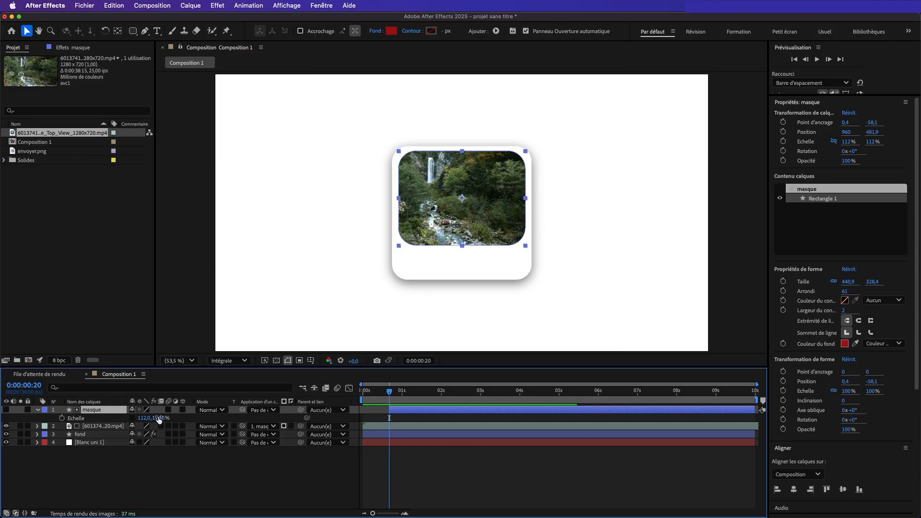
pyautogui.moveTo(161, 418); pyautogui.dragTo(122, 432)
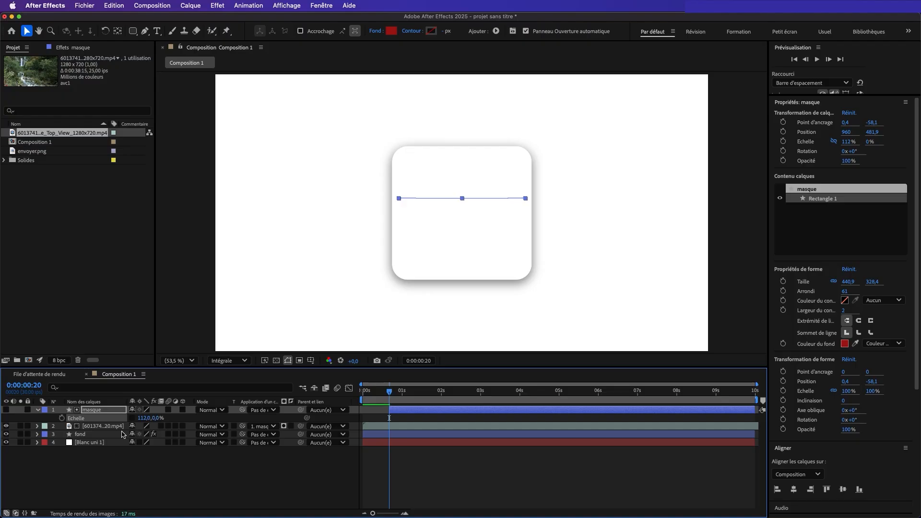
pyautogui.click(62, 419)
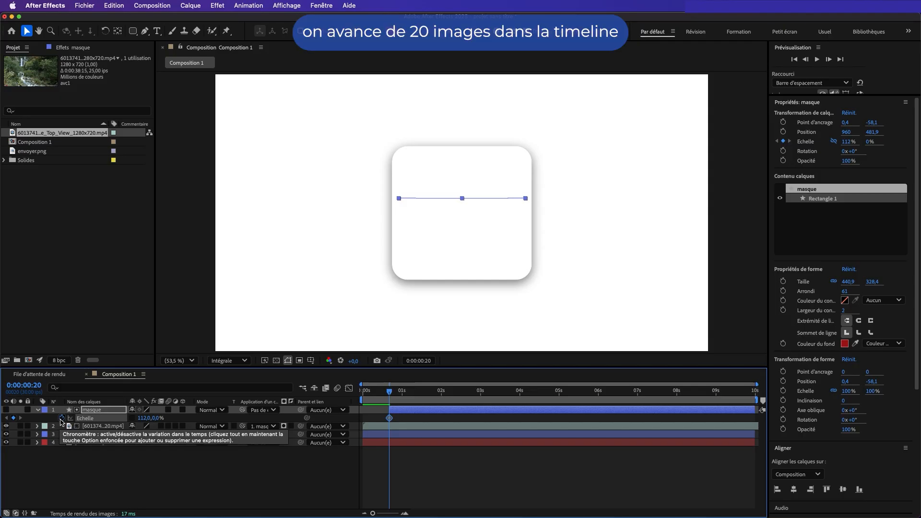
# - Advance 20 frames to 0:00:01:10 and set the masque layer's vertical scale to 112%
pyautogui.hotkey('shift', 'pagedown')
pyautogui.hotkey('shift', 'pagedown')
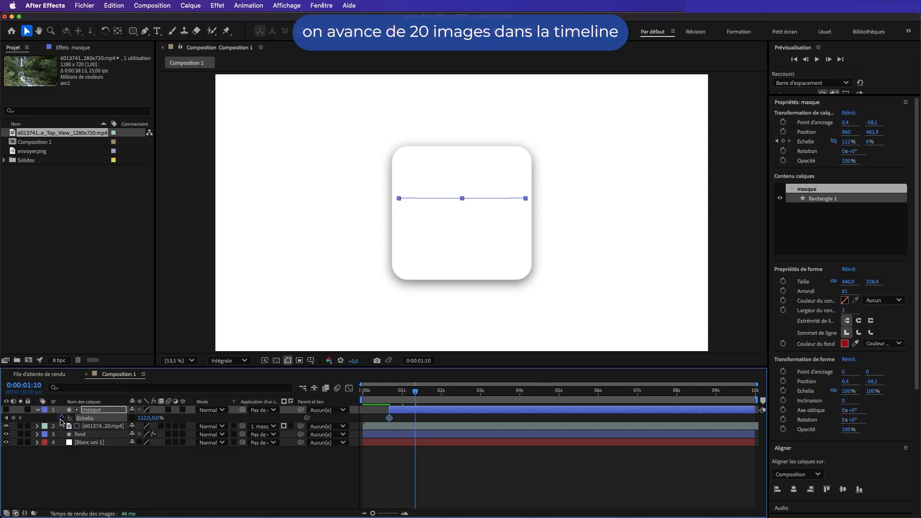
pyautogui.click(155, 419)
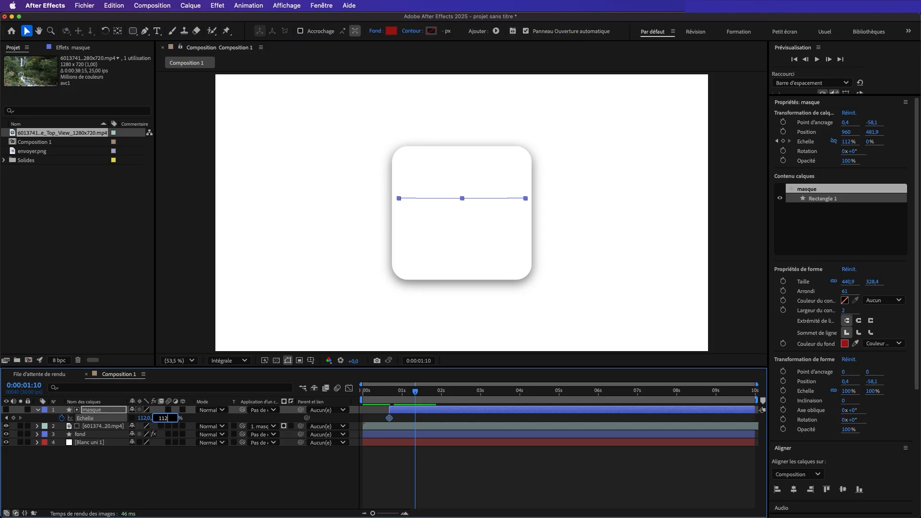
pyautogui.click(177, 464)
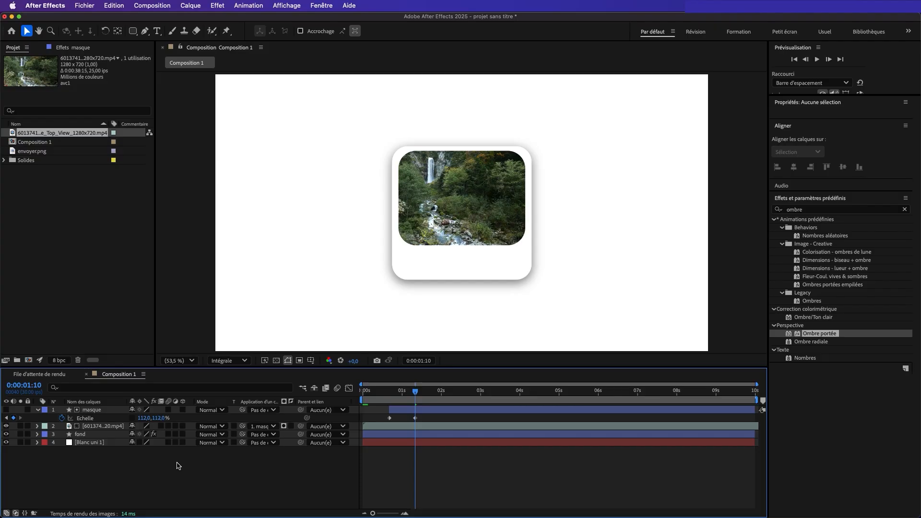
# - Preview the video's opening animation from the start of the composition
pyautogui.moveTo(415, 394); pyautogui.dragTo(349, 396)
pyautogui.press('space')
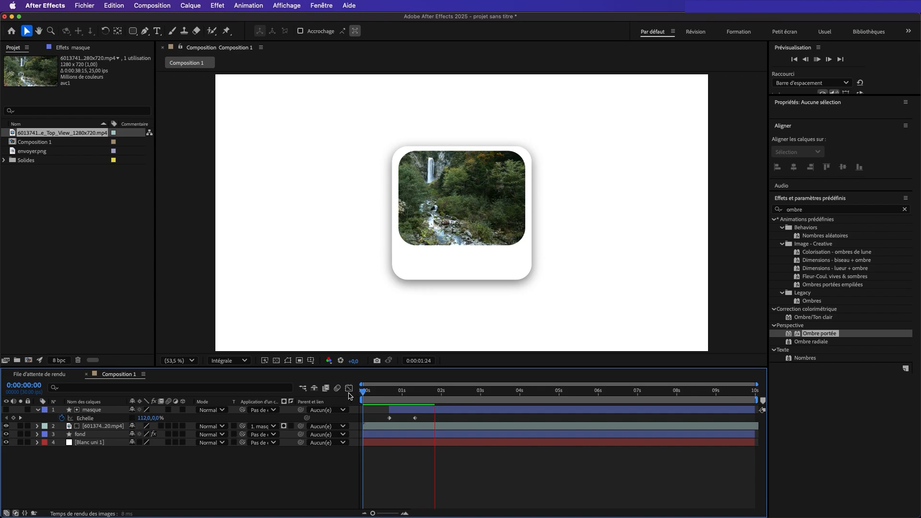
pyautogui.press('space')
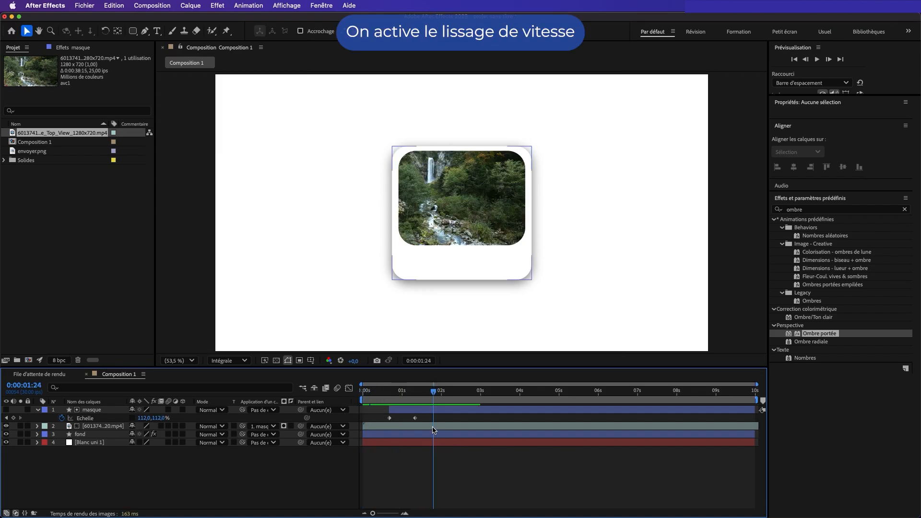
# - Apply Easy Ease to both masque scale keyframes and shape their speed curve to peak early with a long slowdown
pyautogui.moveTo(424, 416); pyautogui.dragTo(384, 423)
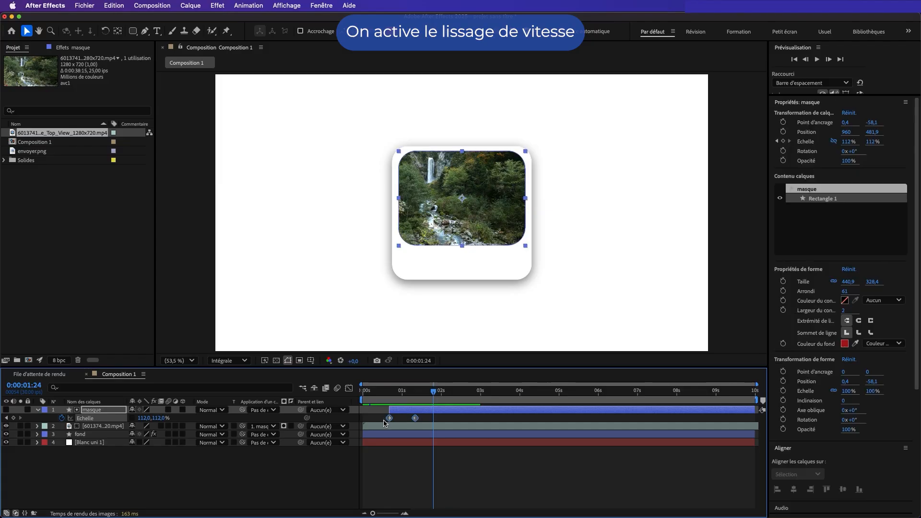
pyautogui.press('F9')
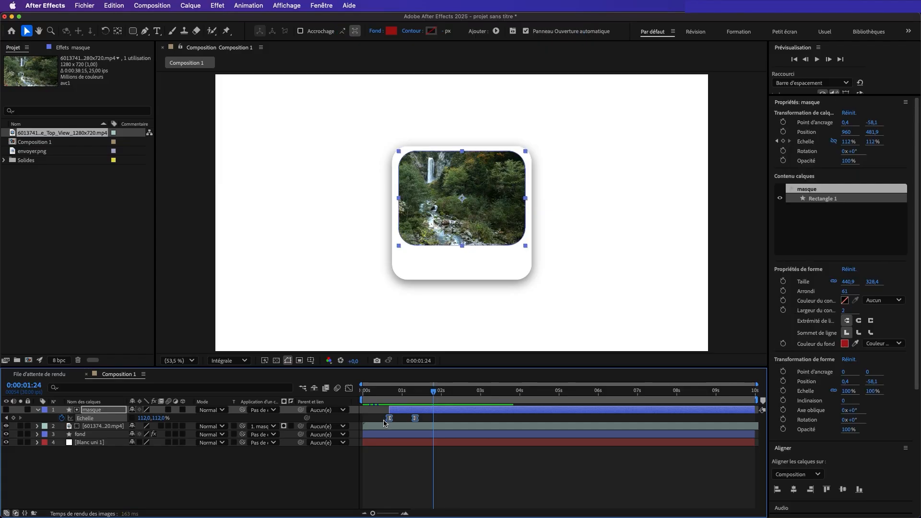
pyautogui.click(350, 388)
pyautogui.moveTo(456, 480); pyautogui.dragTo(402, 486)
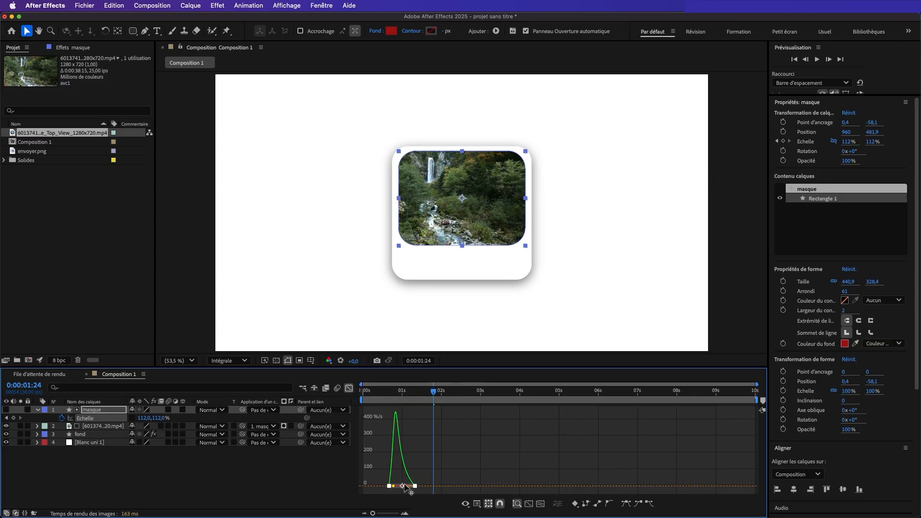
pyautogui.click(349, 387)
# - Play back the eased mask animation from the beginning of the timeline
pyautogui.moveTo(383, 396); pyautogui.dragTo(356, 397)
pyautogui.press('space')
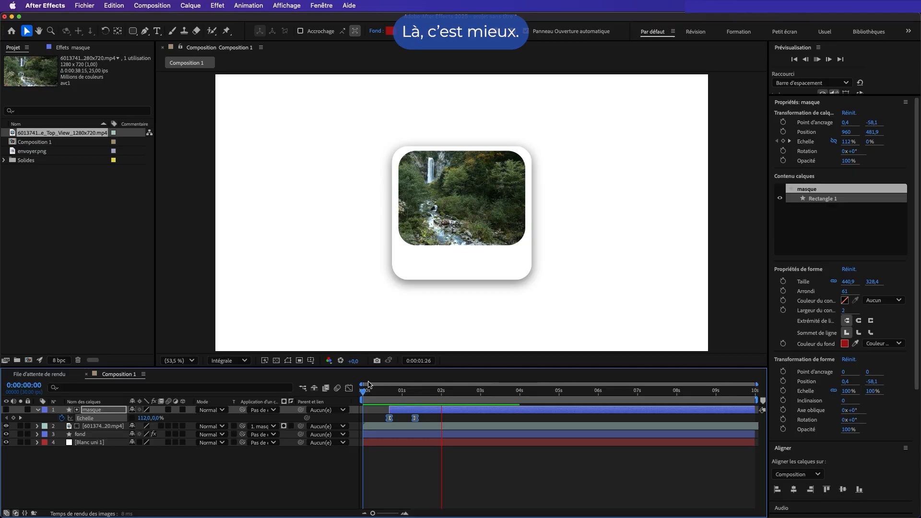
pyautogui.press('space')
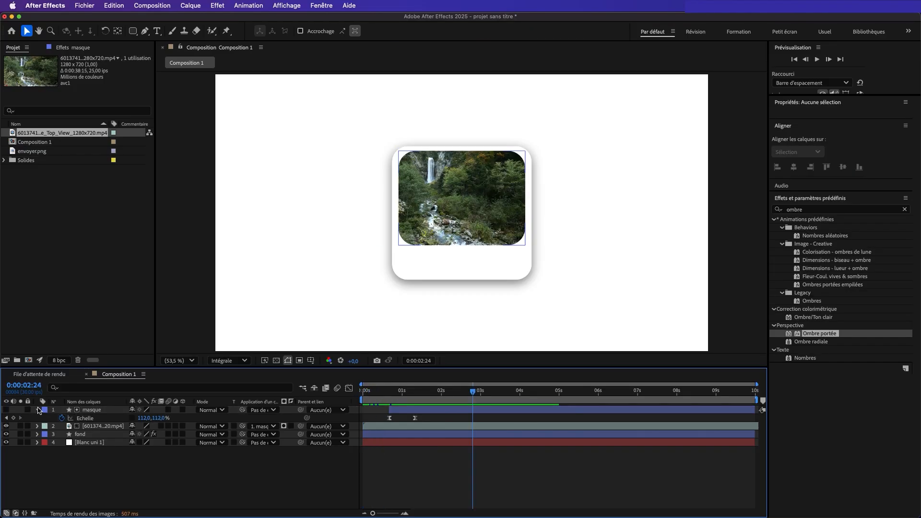
# - Collapse the masque layer and add the title text "Nature et moi" over the video with the playhead at 0:00:01:15
pyautogui.click(38, 411)
pyautogui.moveTo(389, 392); pyautogui.dragTo(422, 396)
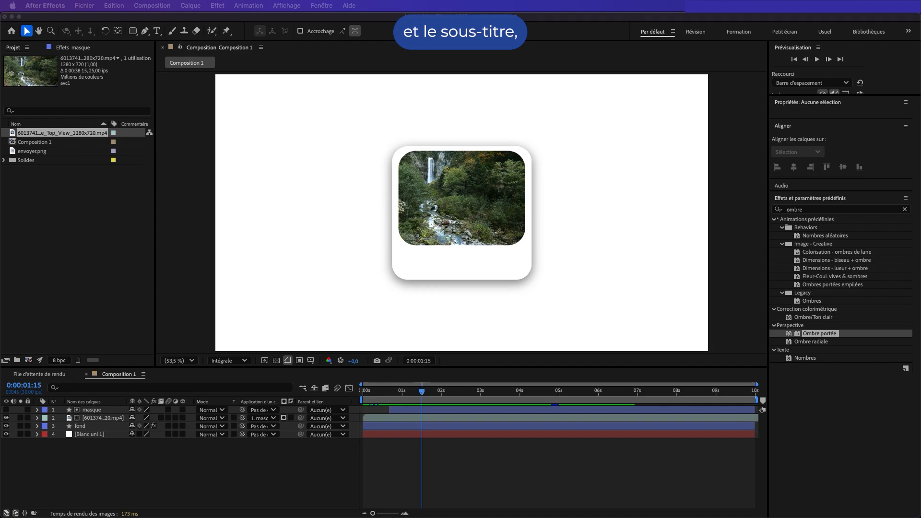
pyautogui.click(156, 31)
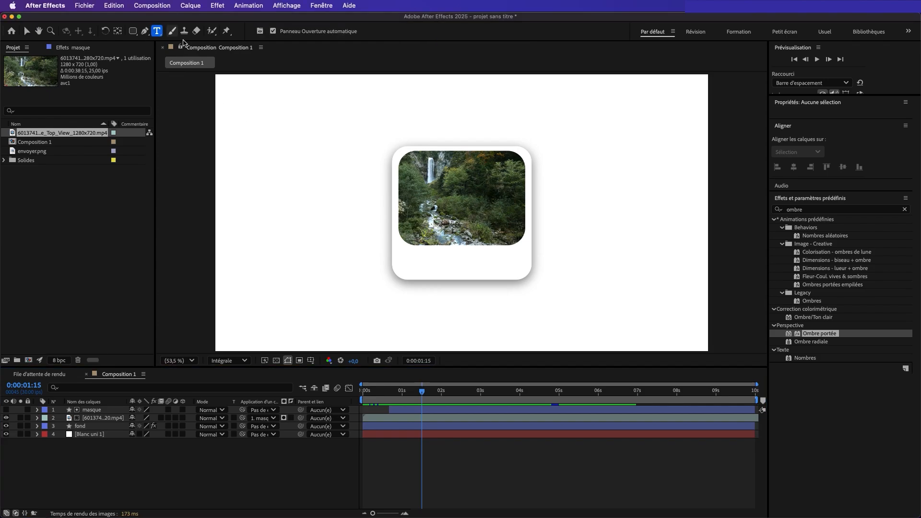
pyautogui.click(413, 216)
pyautogui.write('Nature et moi')
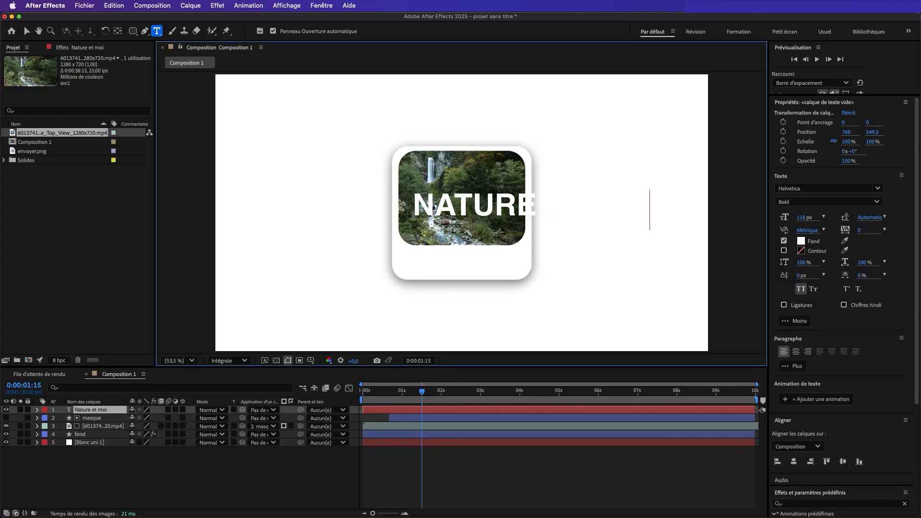
# - Set the whole title's font size to 34 px and turn off its all-caps style
pyautogui.doubleClick(441, 204)
pyautogui.tripleClick(440, 204)
pyautogui.moveTo(801, 218); pyautogui.dragTo(756, 220)
pyautogui.click(801, 289)
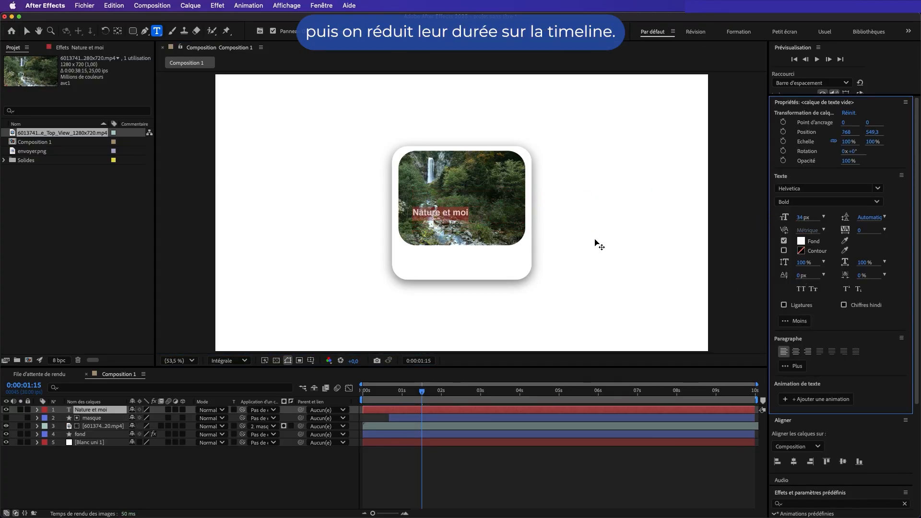
# - Move the title to the lower-left area of the video and trim both text layers to start at 0:00:01:15
pyautogui.click(27, 31)
pyautogui.moveTo(434, 216); pyautogui.dragTo(432, 234)
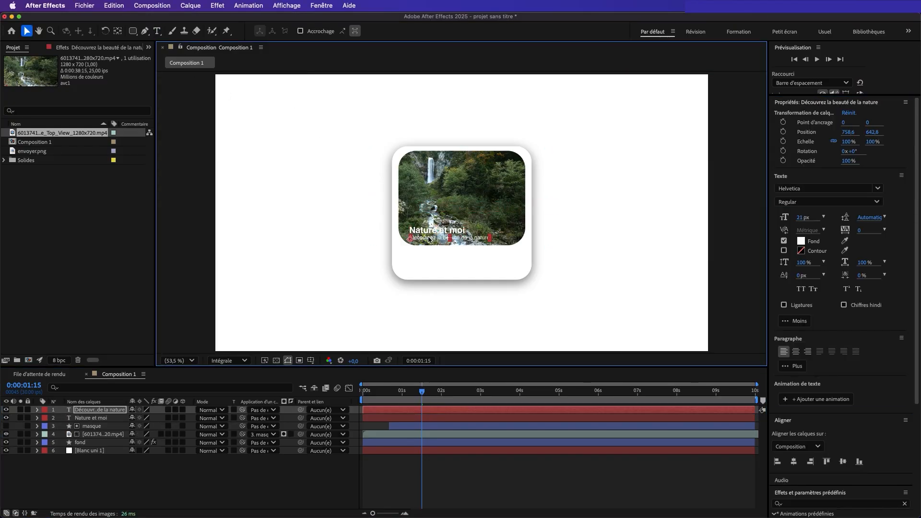
pyautogui.keyDown('shift'); pyautogui.click(364, 418); pyautogui.keyUp('shift')
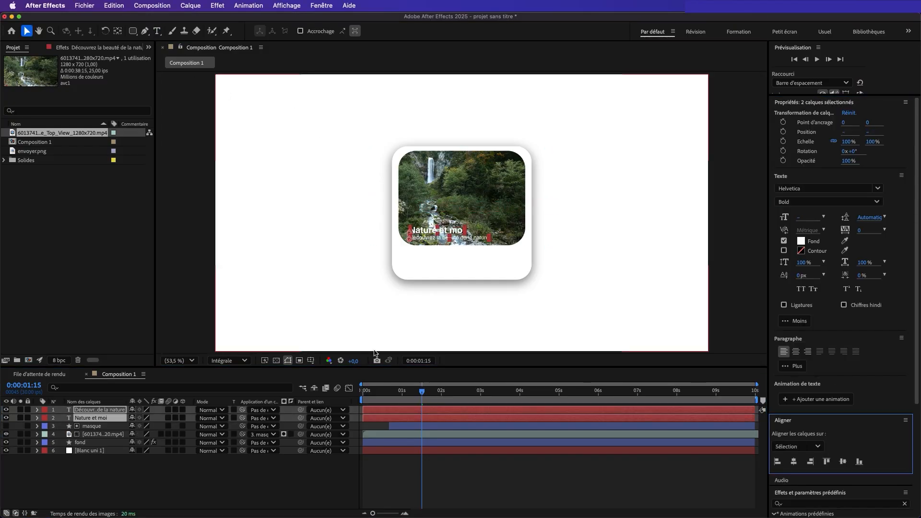
pyautogui.moveTo(363, 409); pyautogui.dragTo(419, 415)
pyautogui.click(439, 281)
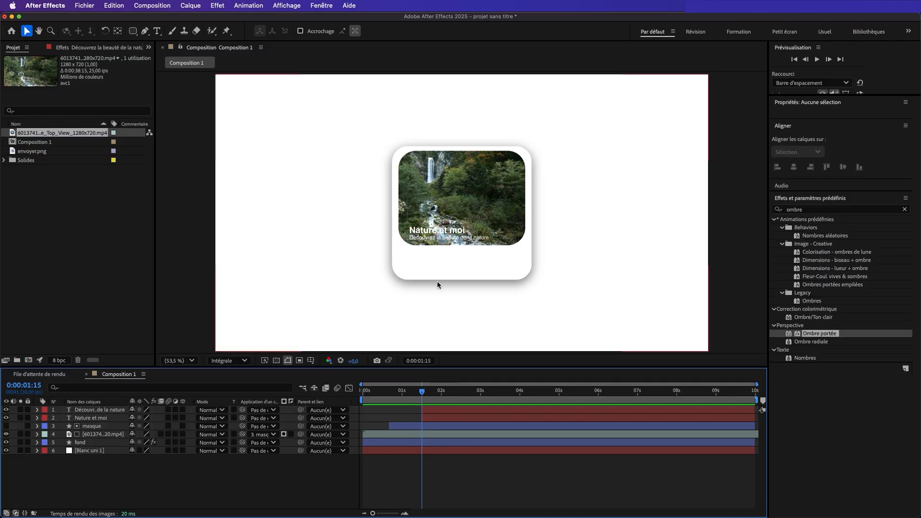
# - Draw a red rounded rectangle about 482 × 88 px in the card's white band below the video and nudge it up 10 px
pyautogui.click(133, 31)
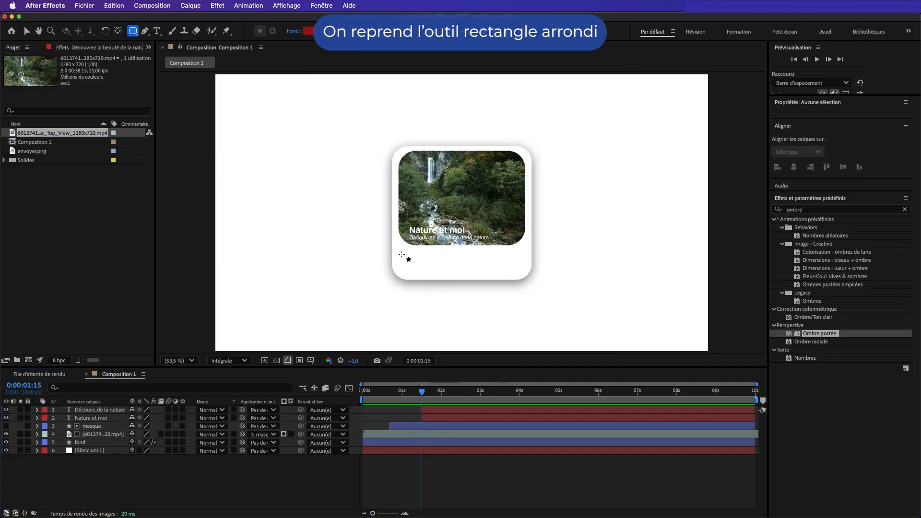
pyautogui.moveTo(399, 252)
pyautogui.mouseDown()
pyautogui.moveTo(498, 255)
pyautogui.moveTo(499, 276)
pyautogui.moveTo(524, 276)
pyautogui.mouseUp()
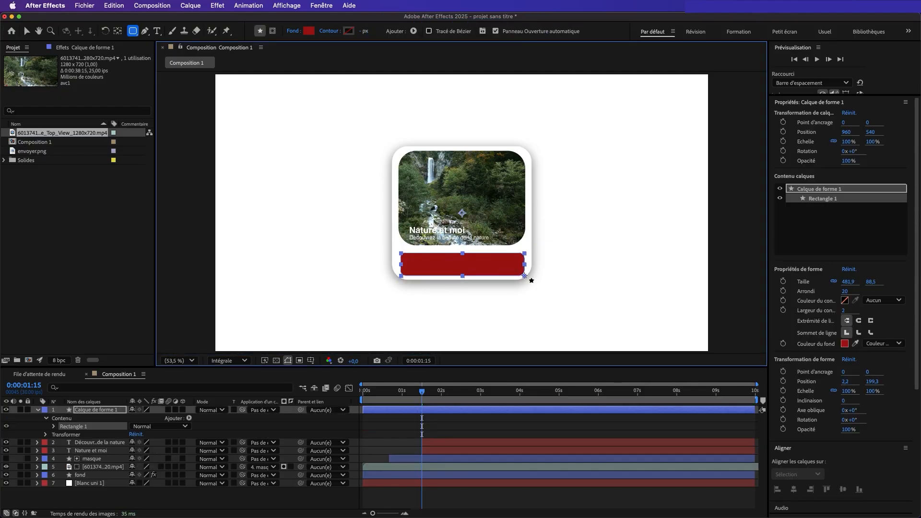
pyautogui.press('Up')
pyautogui.press('Up')
pyautogui.press('Up')
pyautogui.press('Up')
pyautogui.press('Up')
pyautogui.press('Up')
pyautogui.press('Up')
pyautogui.press('Up')
pyautogui.press('Down')
pyautogui.press('Down')
pyautogui.press('Down')
pyautogui.press('Down')
pyautogui.press('Down')
pyautogui.press('Down')
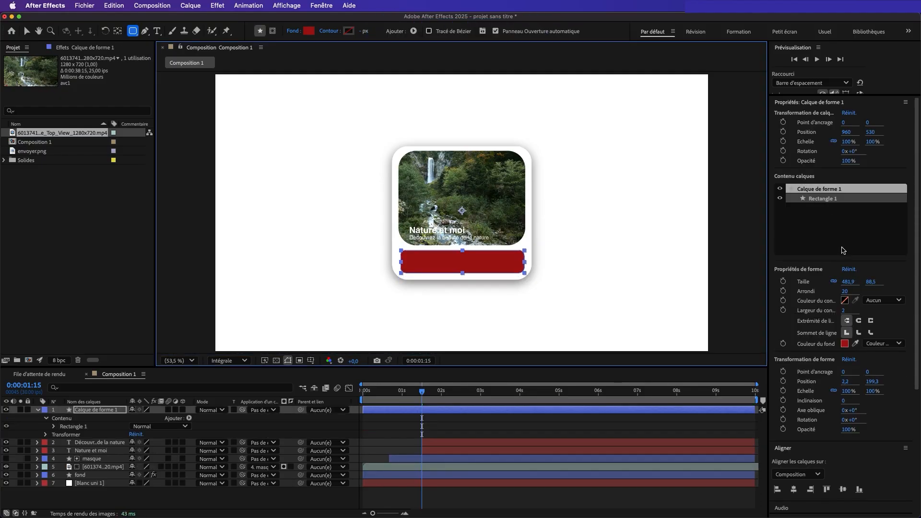
# - Set the red rectangle's roundness to 34, fit it over both texts at 75% width and centre its anchor point
pyautogui.moveTo(845, 293); pyautogui.dragTo(852, 292)
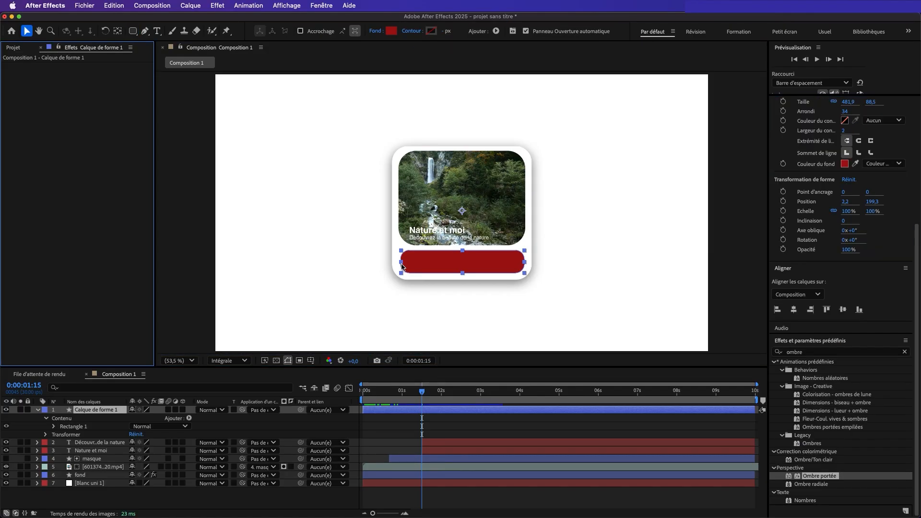
pyautogui.moveTo(401, 264); pyautogui.dragTo(449, 236)
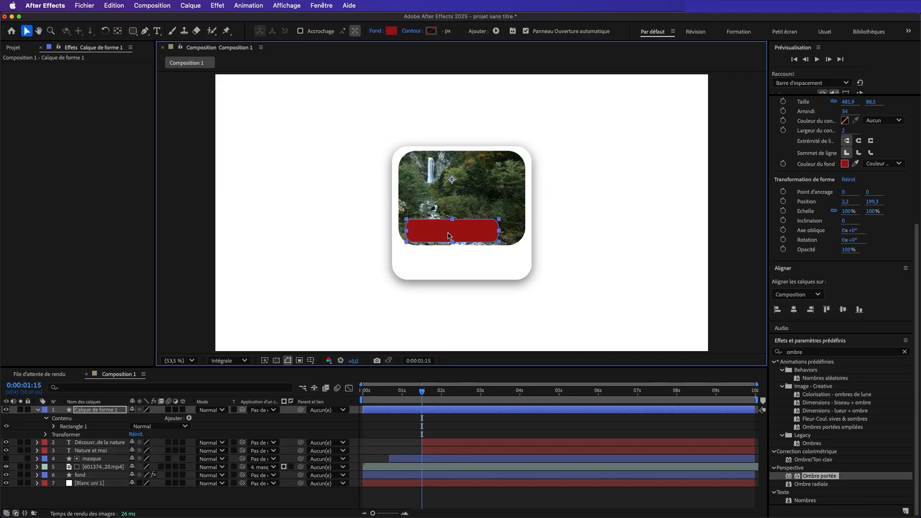
pyautogui.doubleClick(119, 33)
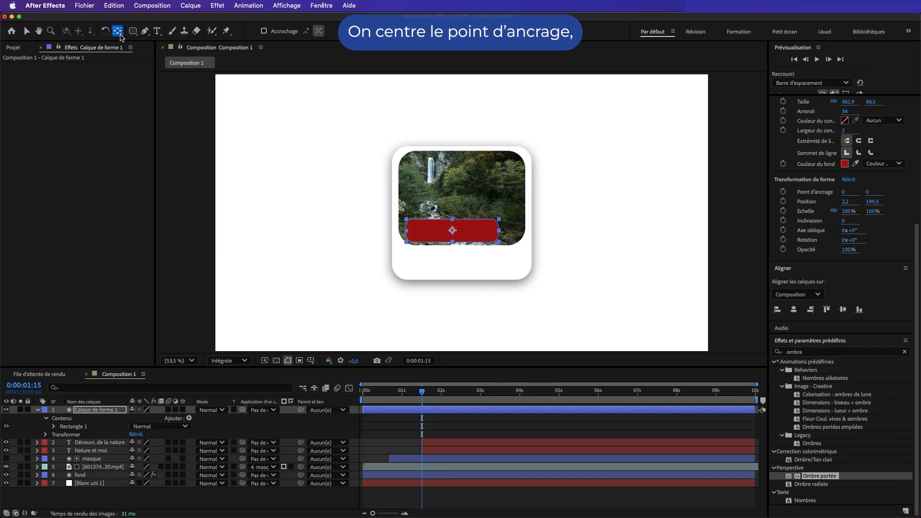
# - Rename the rectangle's shape layer as glass and place it directly beneath the two text layers
pyautogui.press('Return')
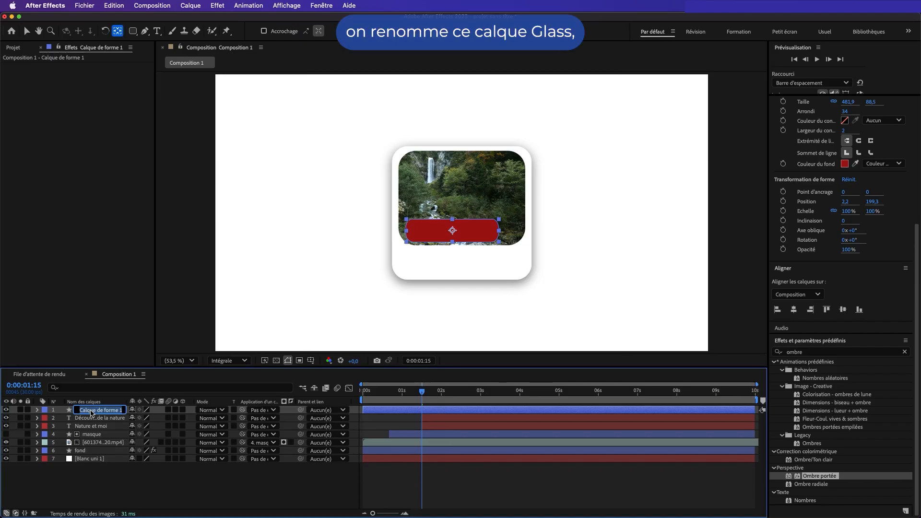
pyautogui.write('glass')
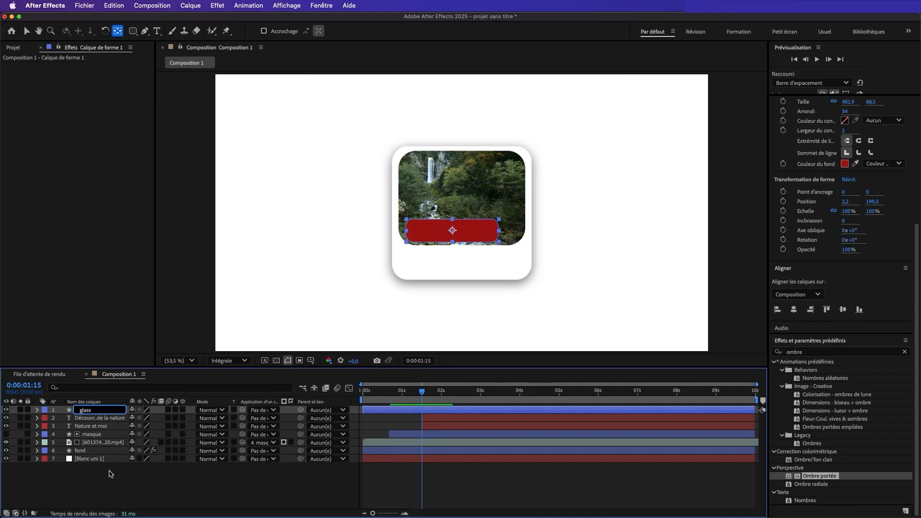
pyautogui.press('Return')
pyautogui.moveTo(89, 412); pyautogui.dragTo(88, 435)
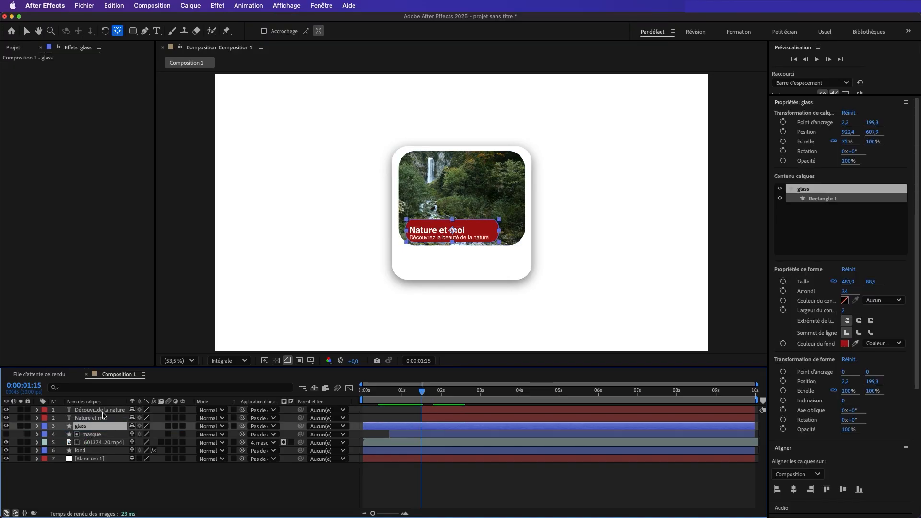
# - Nudge the title and subtitle together so both fit neatly inside the red rounded shape
pyautogui.click(102, 419)
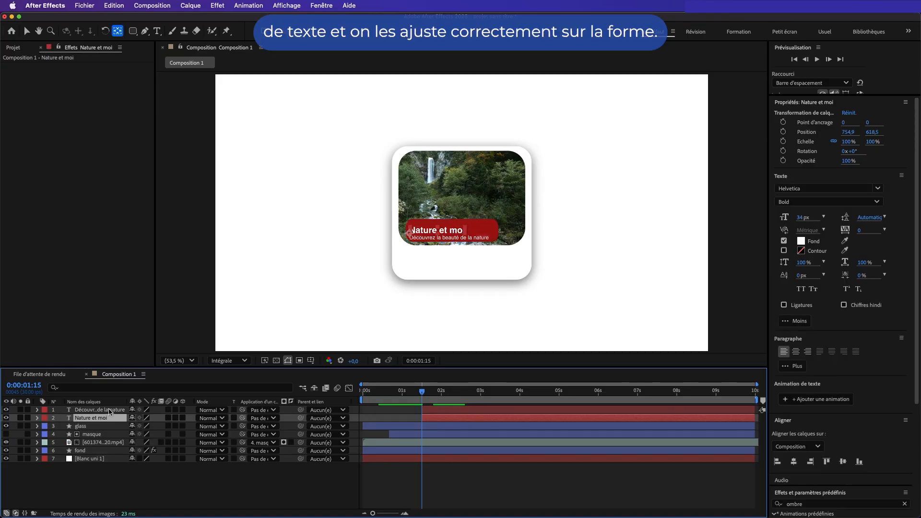
pyautogui.keyDown('shift'); pyautogui.click(109, 411); pyautogui.keyUp('shift')
pyautogui.press('Up')
pyautogui.press('Up')
pyautogui.press('Up')
pyautogui.press('Up')
pyautogui.press('Up')
pyautogui.press('Up')
pyautogui.press('Up')
pyautogui.press('Up')
pyautogui.press('Up')
pyautogui.press('Up')
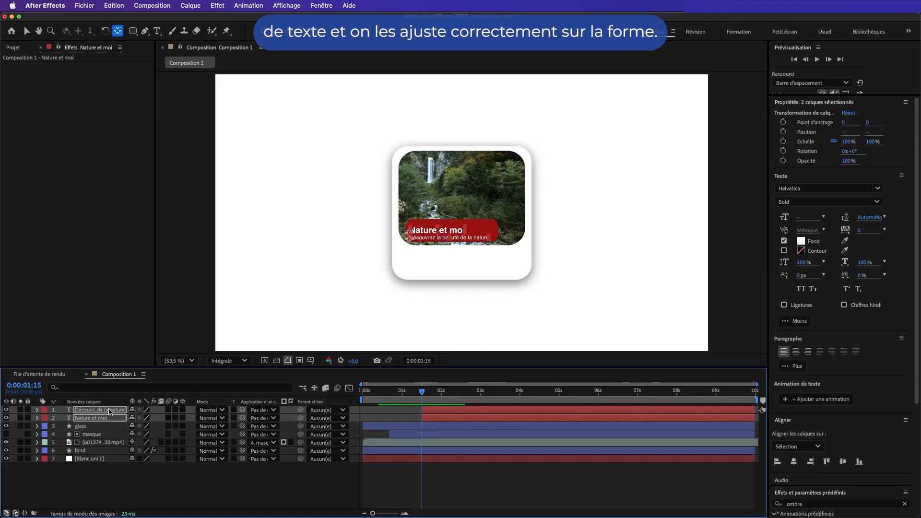
pyautogui.press('Up')
pyautogui.press('Up')
pyautogui.press('Up')
pyautogui.press('Up')
pyautogui.press('Up')
pyautogui.press('Up')
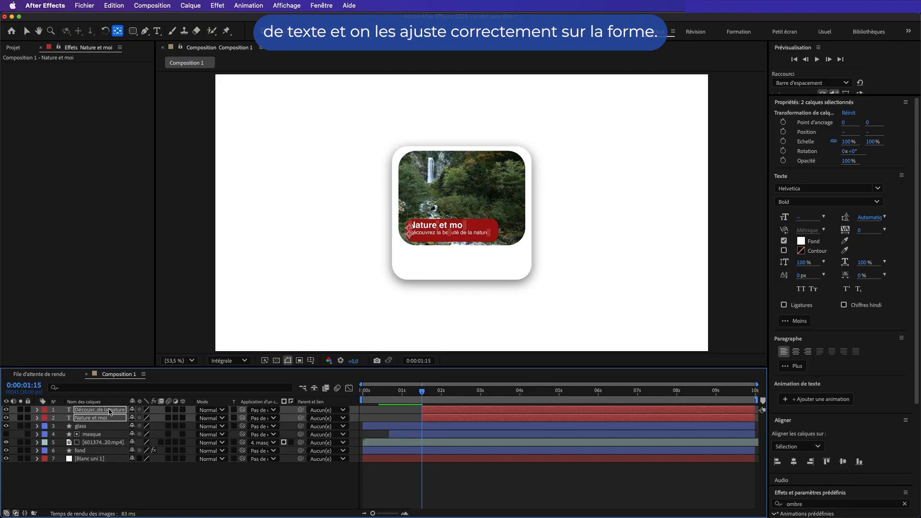
# - Find the CC Light Sweep effect and apply it to the glass layer
pyautogui.click(81, 426)
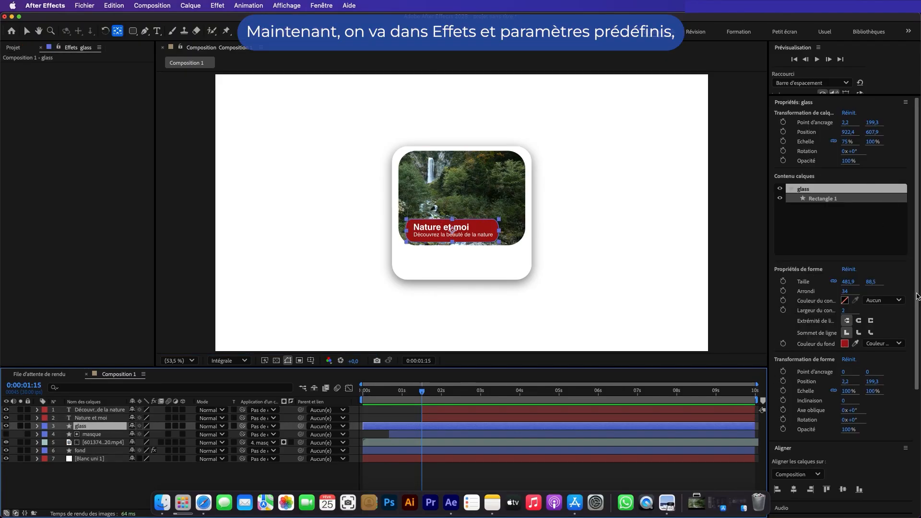
pyautogui.scroll(-1, 917, 325)
pyautogui.scroll(-7, 917, 325)
pyautogui.click(812, 356)
pyautogui.press('super+a')
pyautogui.write('cc')
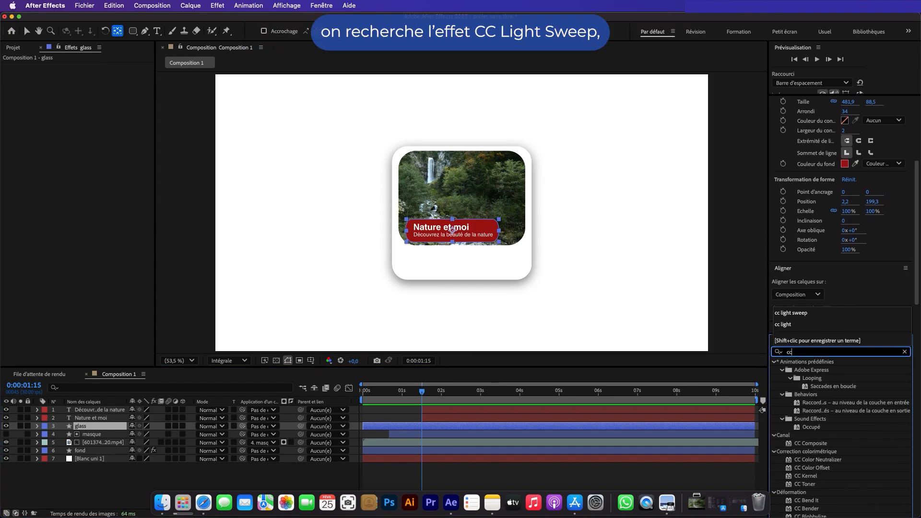
pyautogui.write(' light sweep')
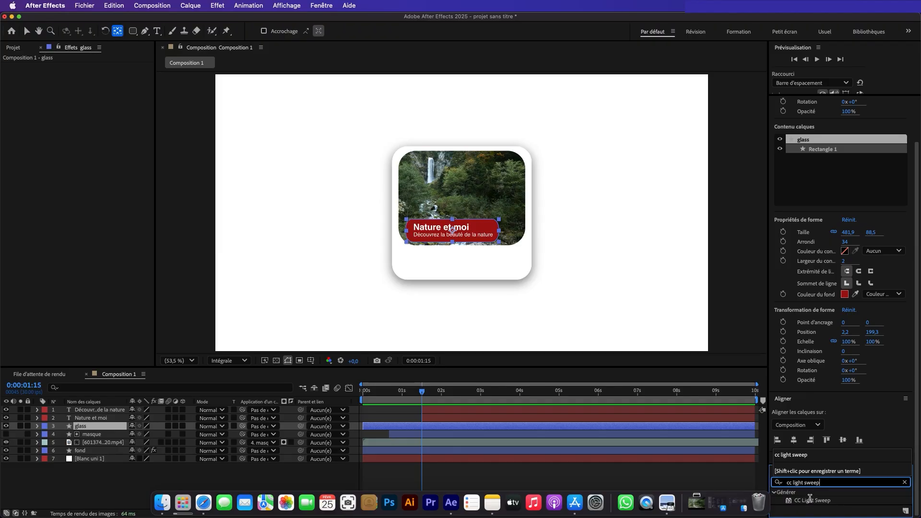
pyautogui.click(26, 31)
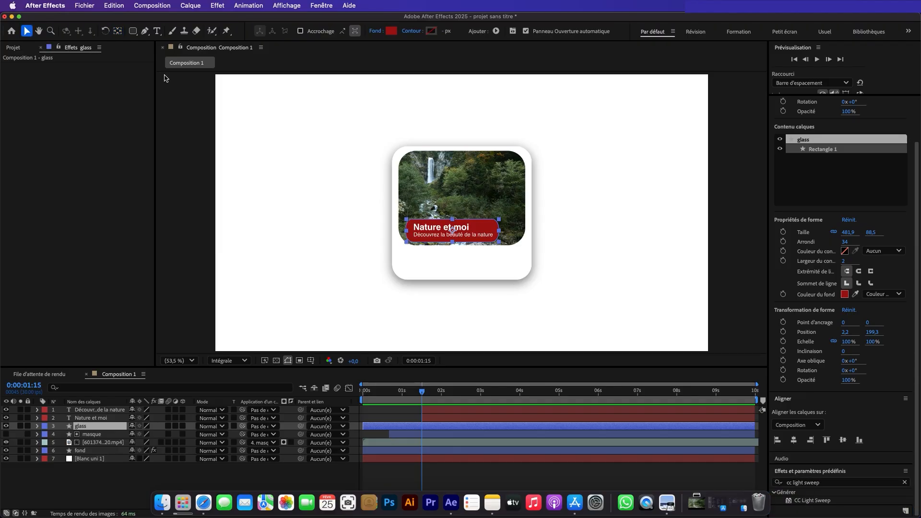
pyautogui.click(829, 500)
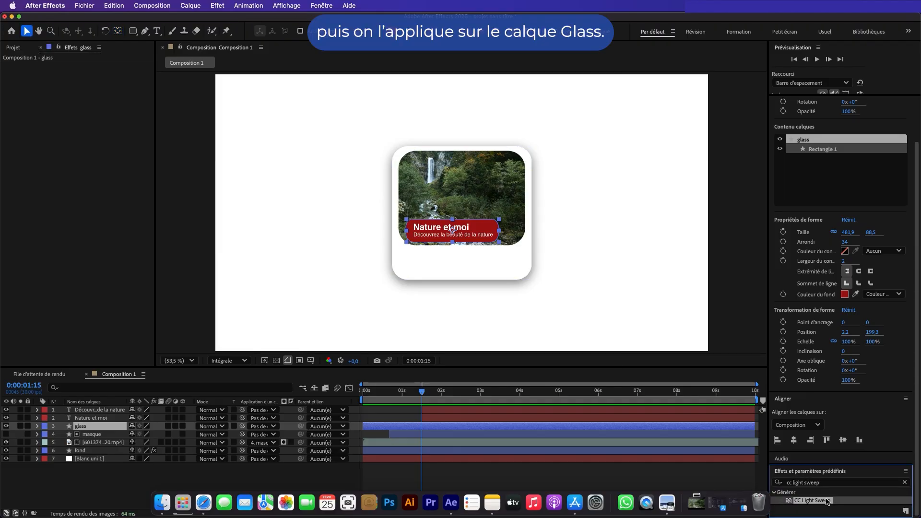
pyautogui.moveTo(827, 501); pyautogui.dragTo(467, 152)
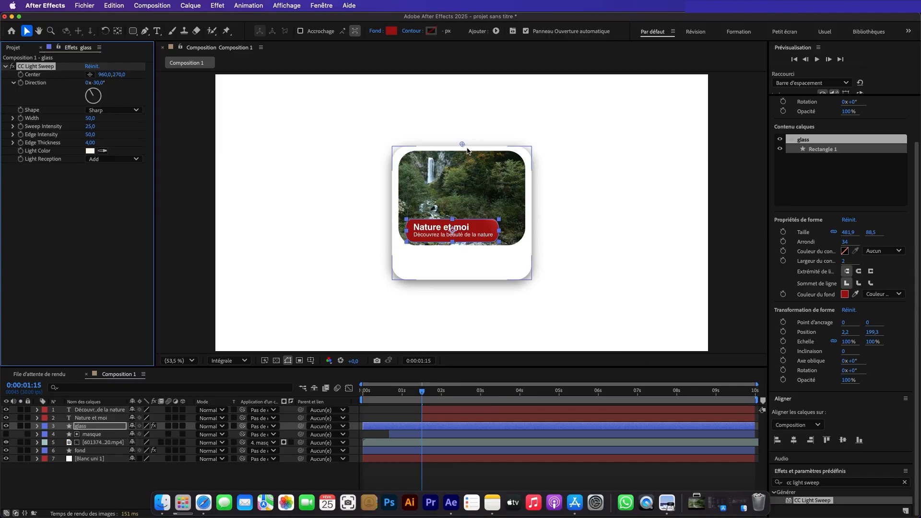
# - Configure the light sweep with its centre at about 786, 524, width 239, sweep intensity 58 and light reception Cutout
pyautogui.moveTo(461, 144); pyautogui.dragTo(419, 210)
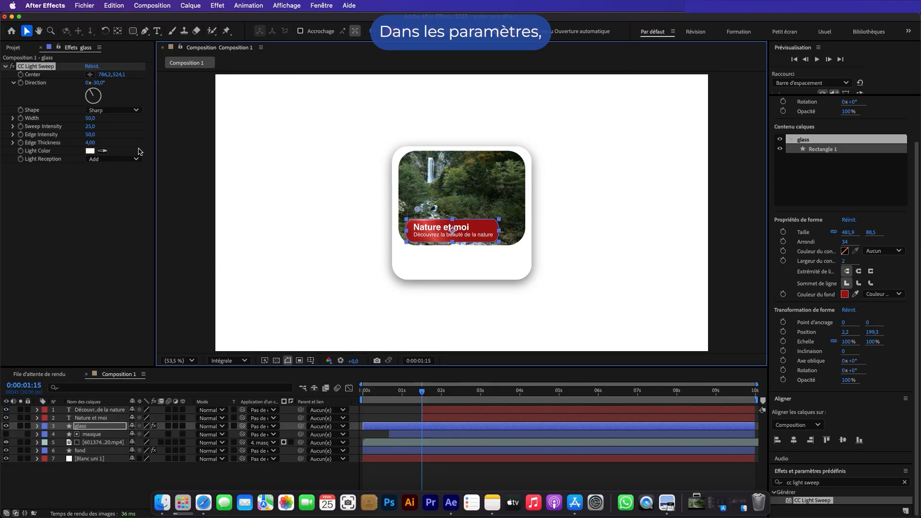
pyautogui.moveTo(87, 121); pyautogui.dragTo(178, 123)
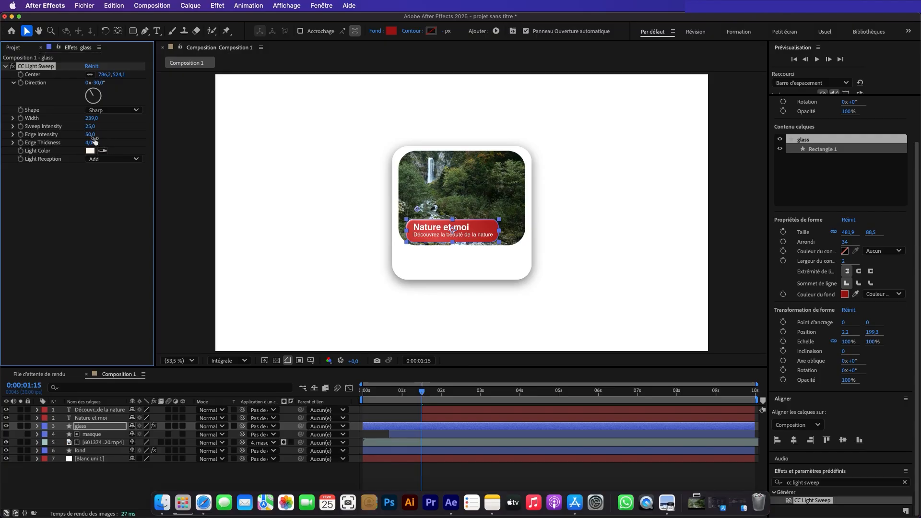
pyautogui.moveTo(90, 126); pyautogui.dragTo(107, 126)
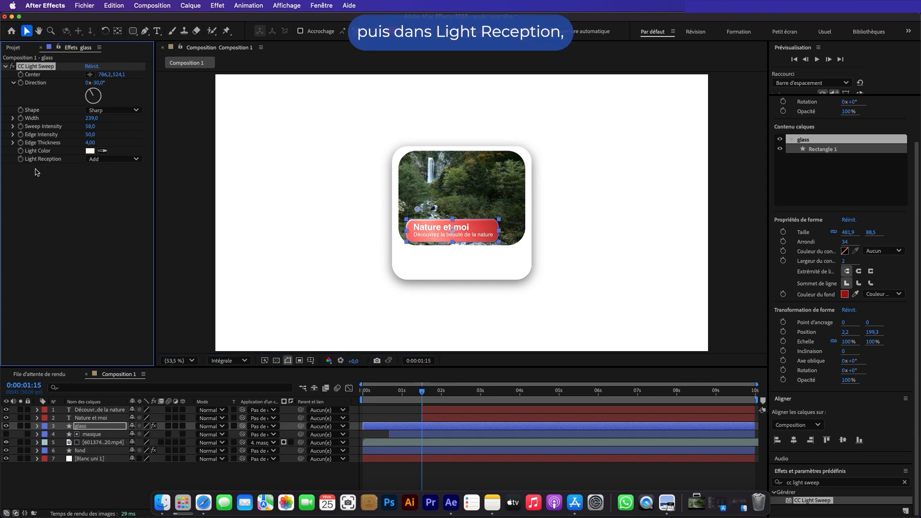
pyautogui.click(105, 159)
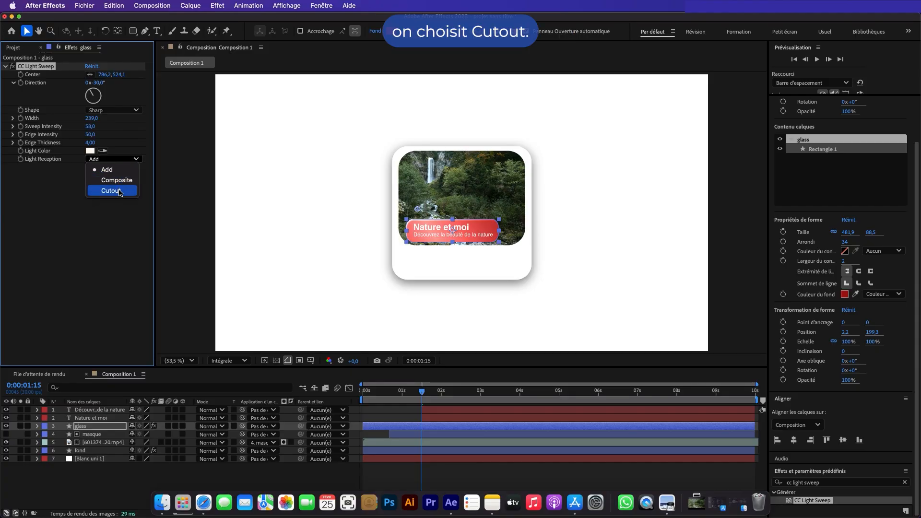
pyautogui.click(120, 191)
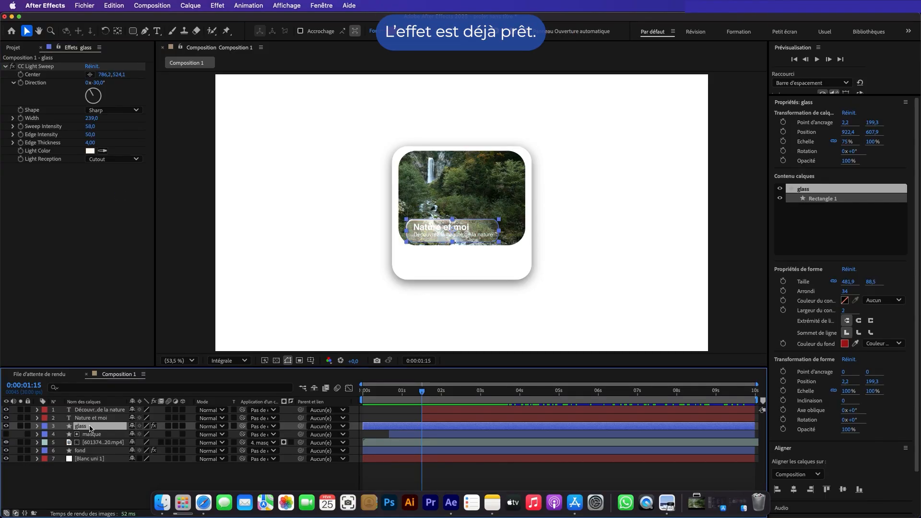
# - Change the light sweep's light colour to teal blue 2296AC
pyautogui.click(90, 151)
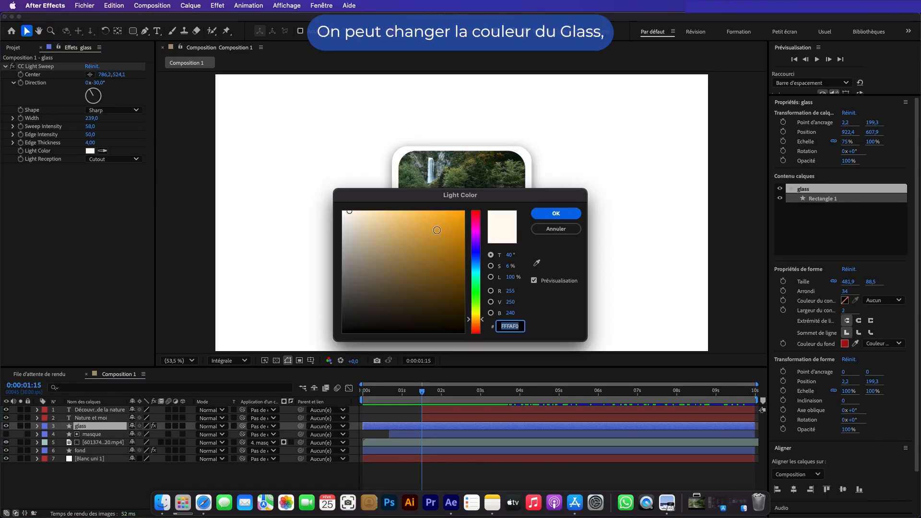
pyautogui.moveTo(431, 200); pyautogui.dragTo(221, 174)
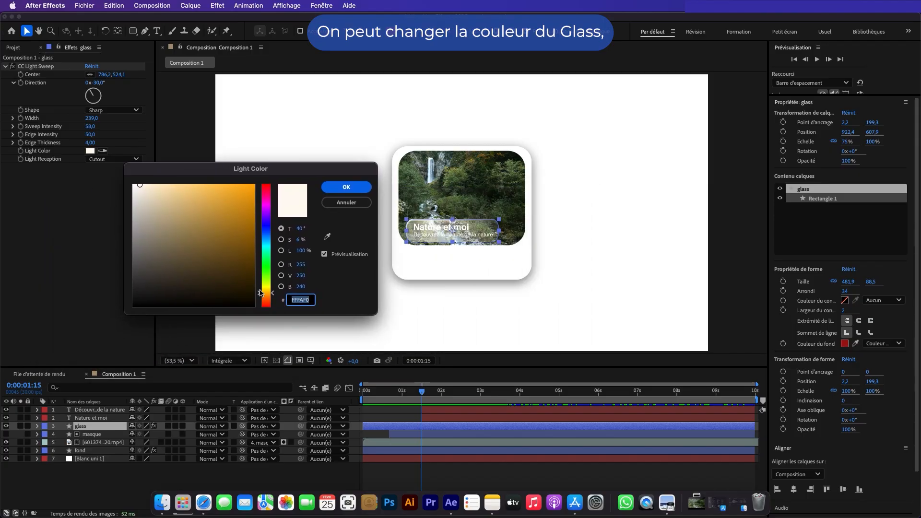
pyautogui.click(231, 221)
pyautogui.moveTo(260, 293)
pyautogui.mouseDown()
pyautogui.moveTo(259, 241)
pyautogui.moveTo(230, 224)
pyautogui.mouseUp()
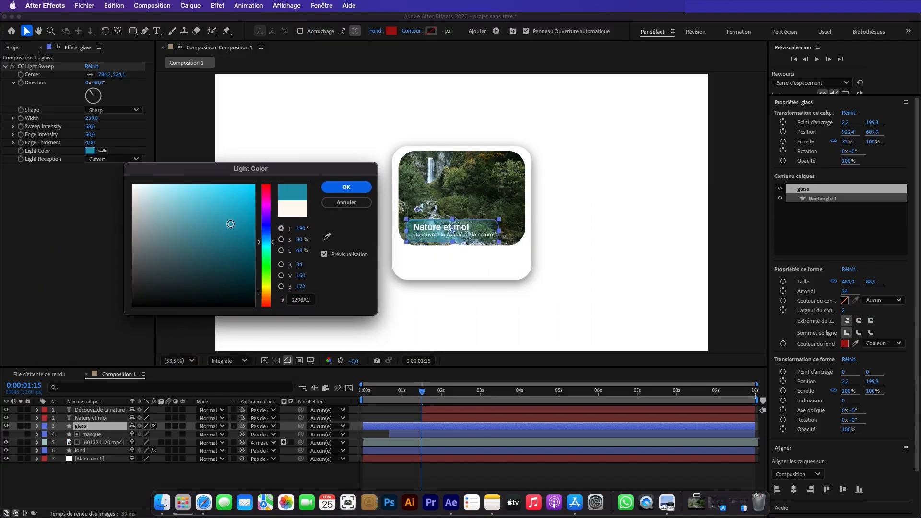
pyautogui.click(341, 187)
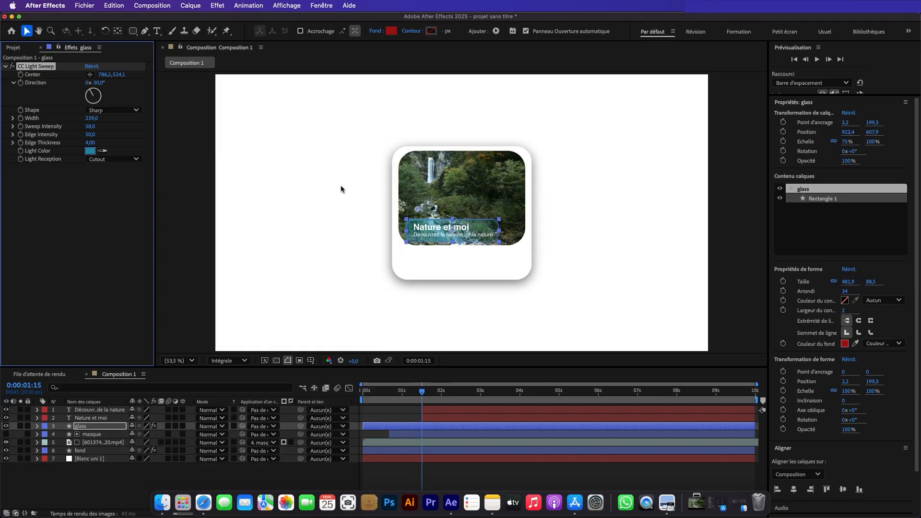
pyautogui.click(114, 475)
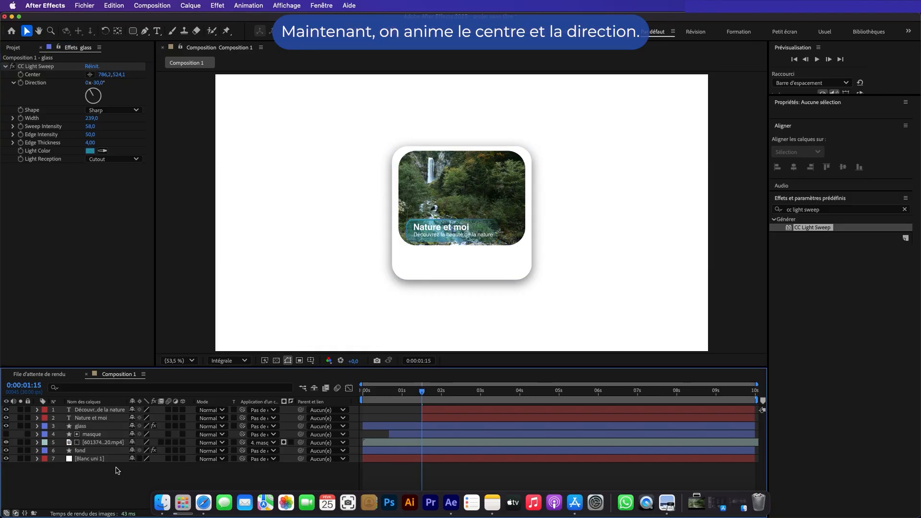
# - Enable keyframes for the glass light sweep's Center and Direction at 0:00:01:15, and move the playhead to 0:00:05:00
pyautogui.click(81, 426)
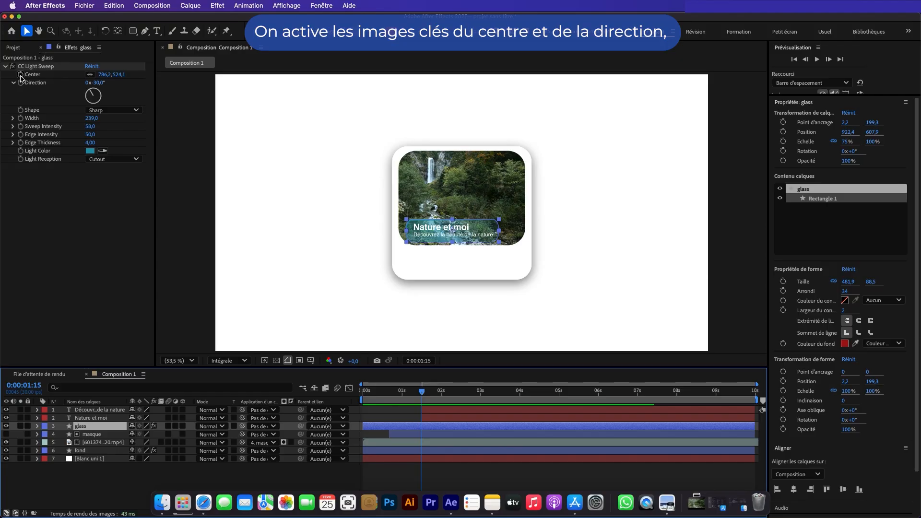
pyautogui.click(20, 76)
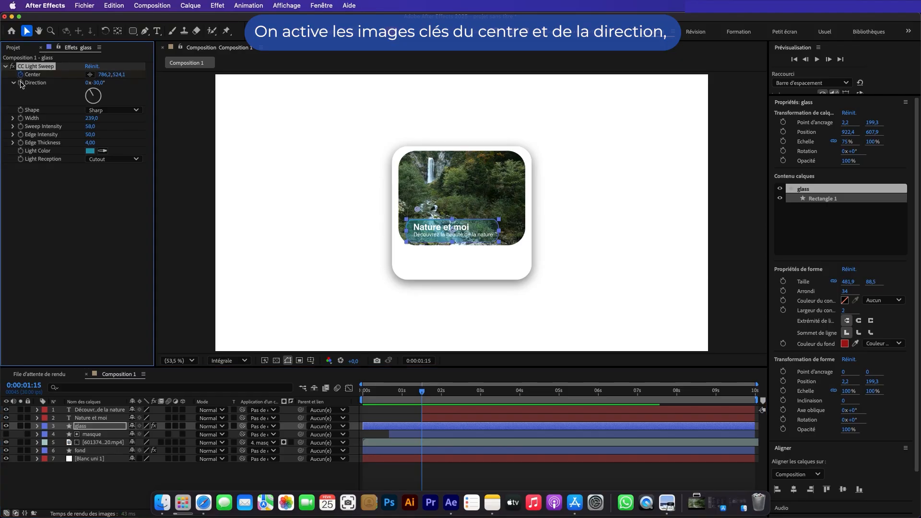
pyautogui.click(21, 83)
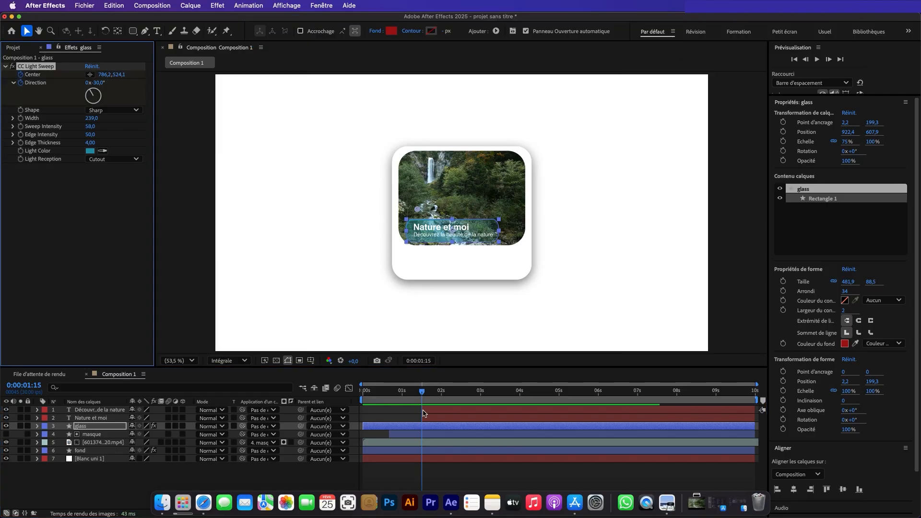
pyautogui.moveTo(422, 394); pyautogui.dragTo(559, 393)
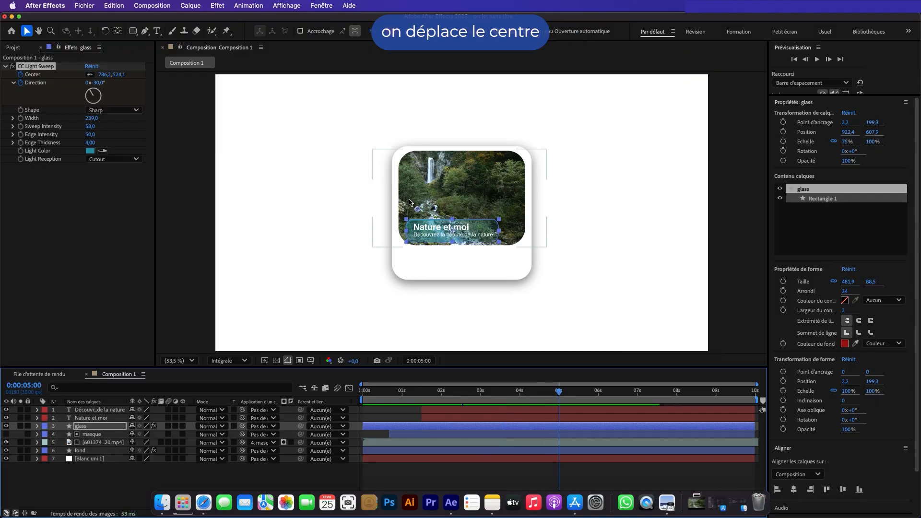
# - At 0:00:05:00, move the glass light sweep's centre to about 1156, 502 and set its direction to 74°
pyautogui.moveTo(419, 212); pyautogui.dragTo(514, 206)
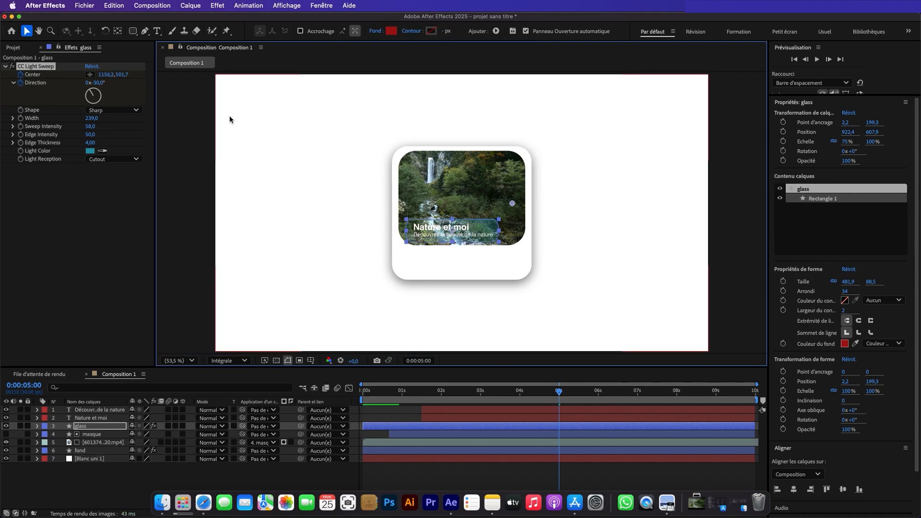
pyautogui.click(99, 83)
pyautogui.moveTo(98, 82); pyautogui.dragTo(157, 91)
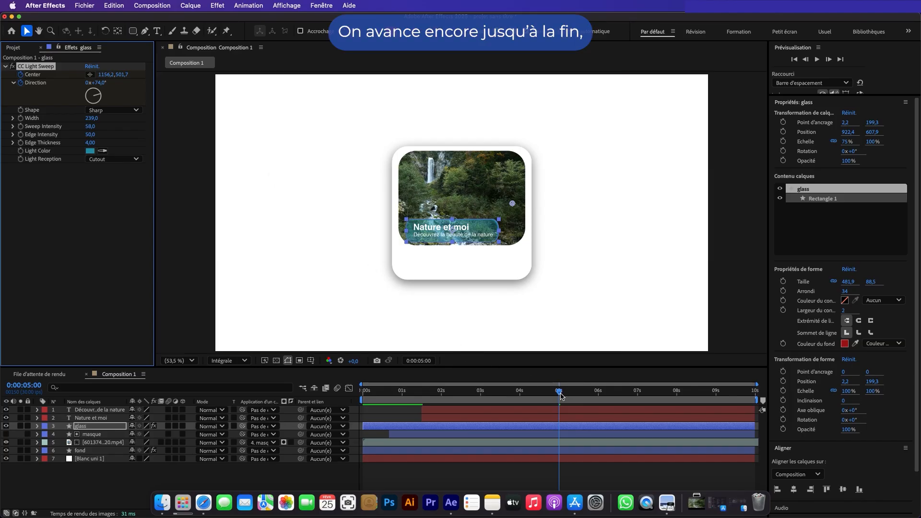
# - At 0:00:09:01, move the light sweep's centre to about 717, 545, set its direction to 30°, and preview the animation
pyautogui.moveTo(560, 394); pyautogui.dragTo(720, 410)
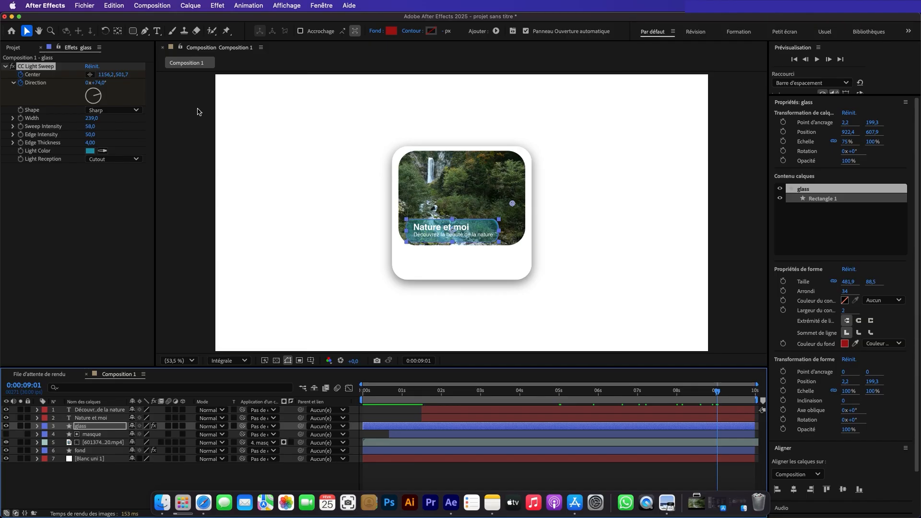
pyautogui.moveTo(512, 204); pyautogui.dragTo(402, 216)
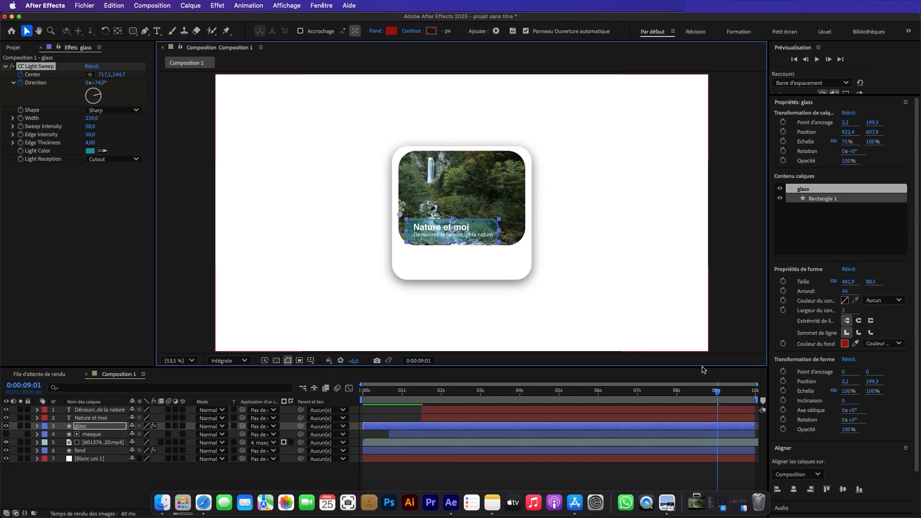
pyautogui.click(101, 84)
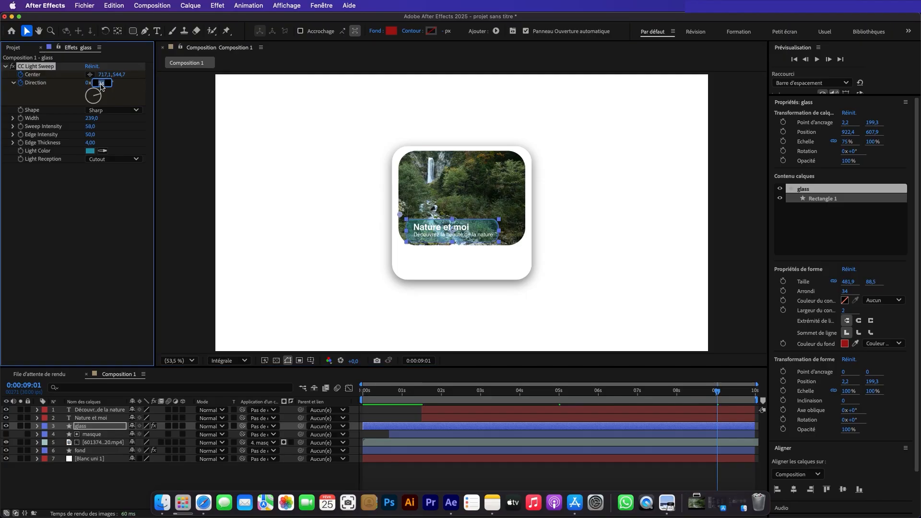
pyautogui.write('3')
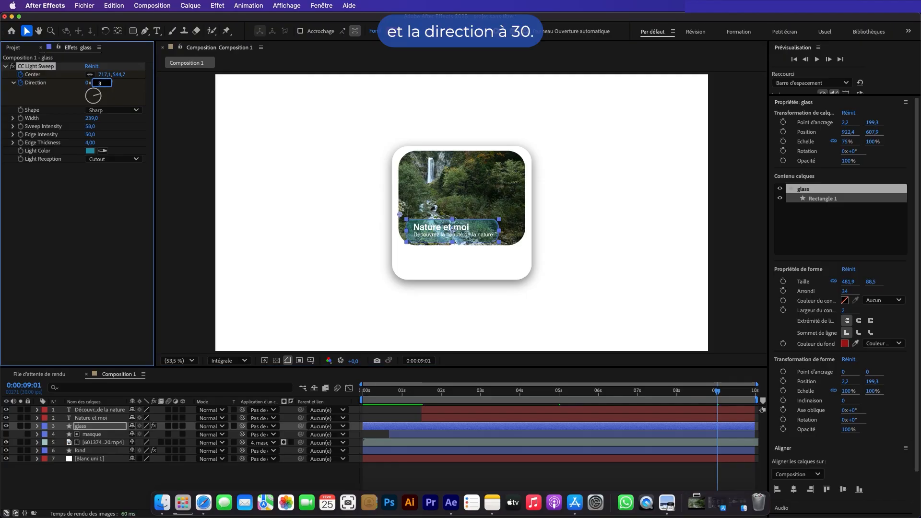
pyautogui.write('0')
pyautogui.press('Return')
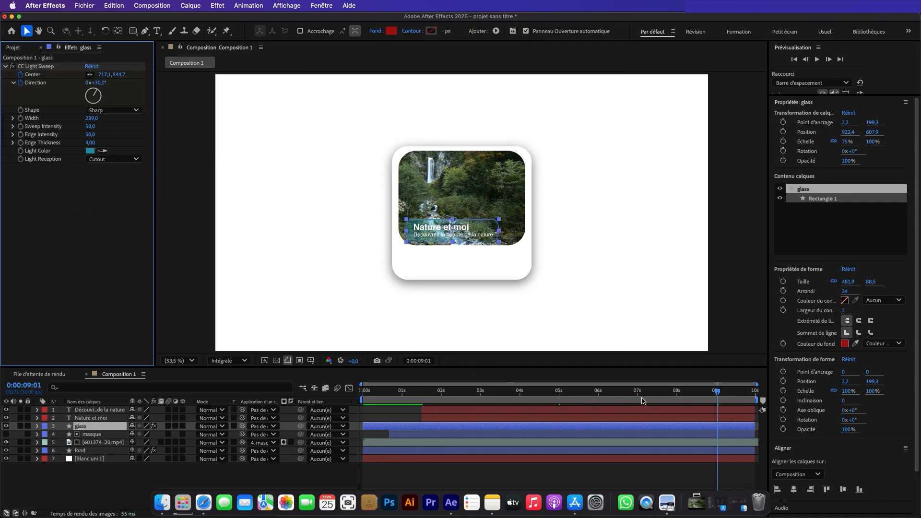
pyautogui.press('space')
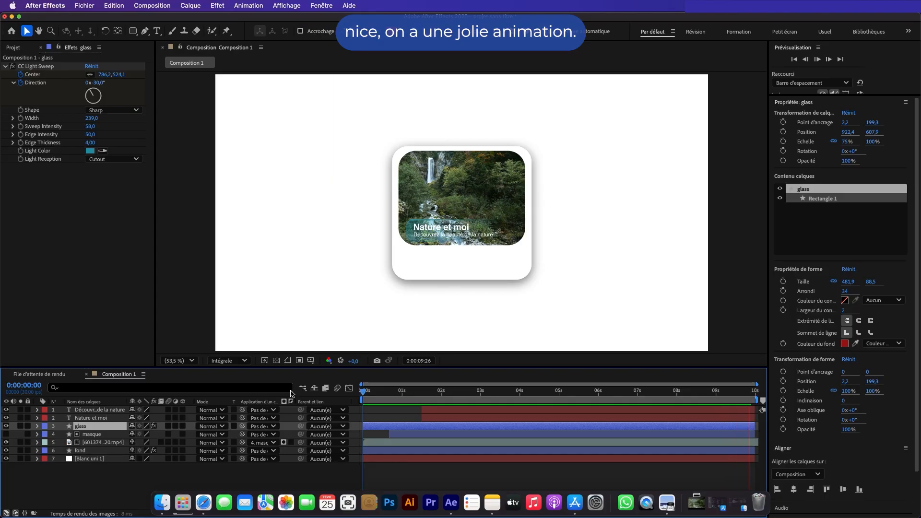
pyautogui.press('space')
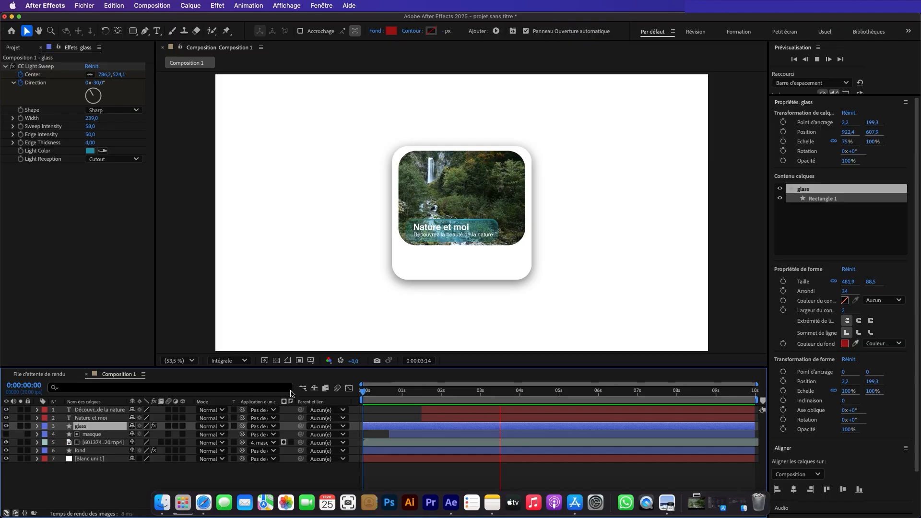
# - Trim the start of the glass layer to 0:00:01:15 and preview the composition from the beginning
pyautogui.moveTo(427, 397); pyautogui.dragTo(422, 397)
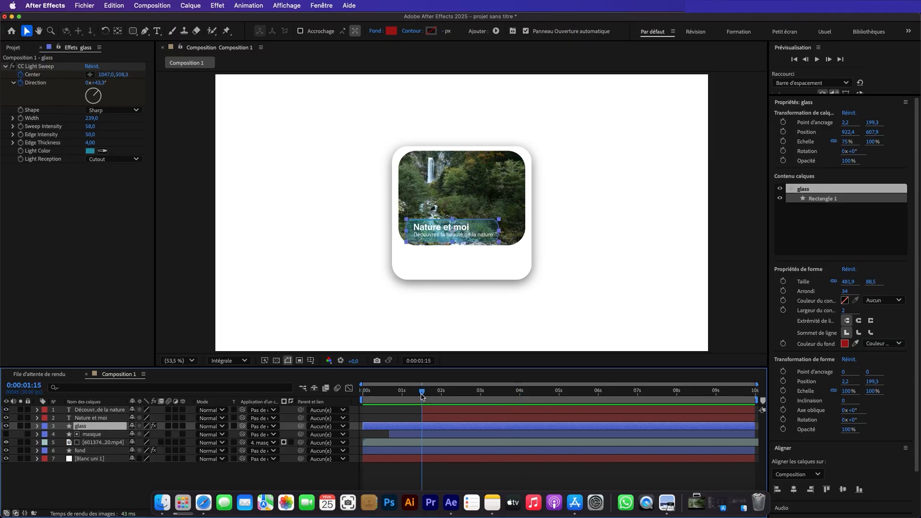
pyautogui.click(391, 443)
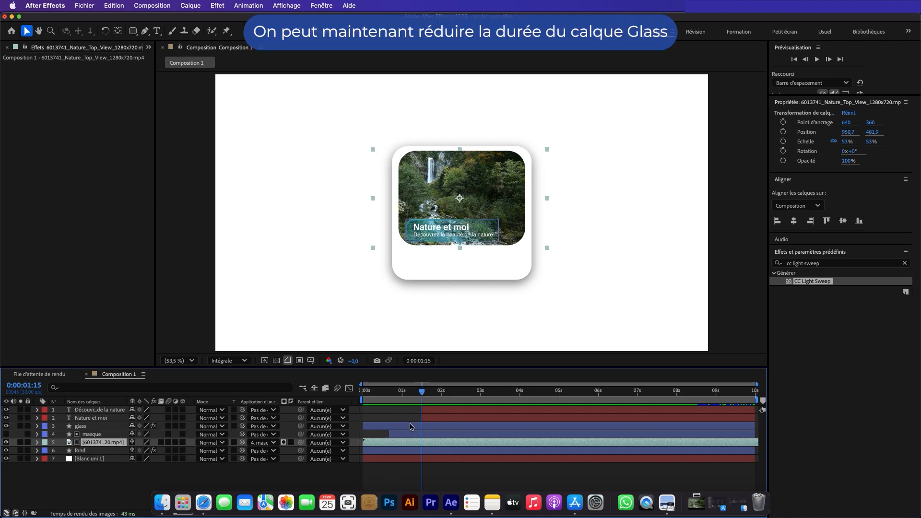
pyautogui.click(368, 427)
pyautogui.moveTo(362, 427); pyautogui.dragTo(423, 429)
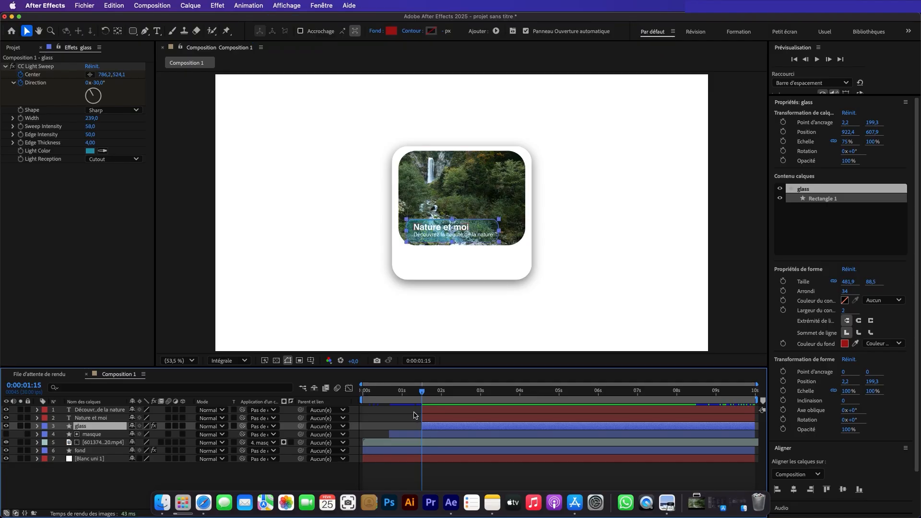
pyautogui.moveTo(420, 394); pyautogui.dragTo(341, 398)
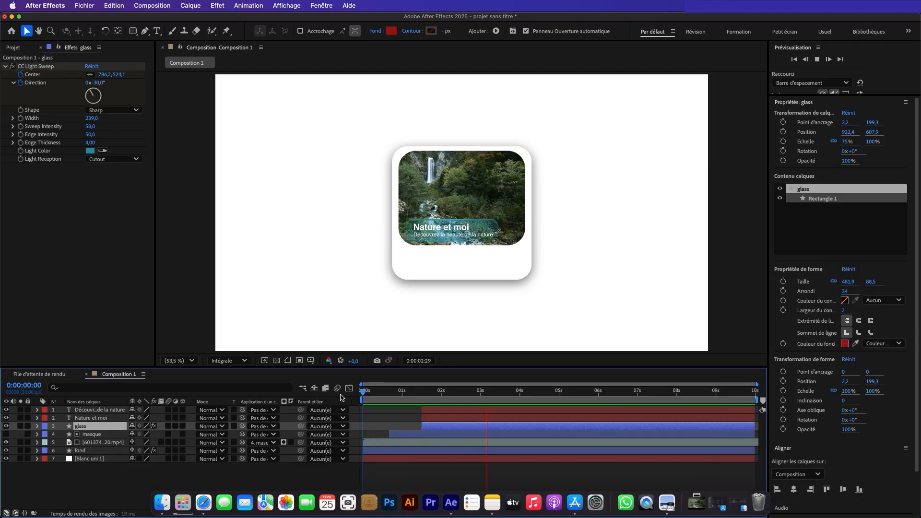
pyautogui.press('space')
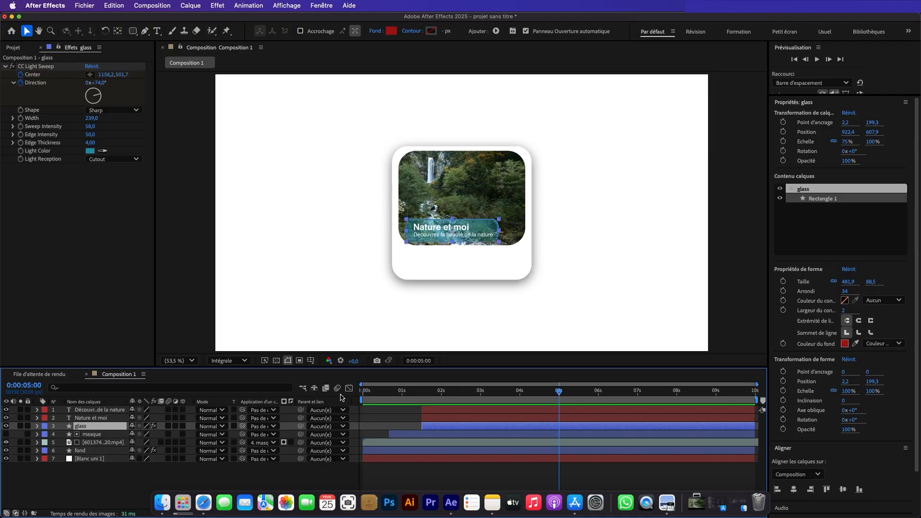
# - With the playhead at 0:00:01:15, add an opacity text animator at 0% to the "Nature et moi" layer
pyautogui.click(424, 408)
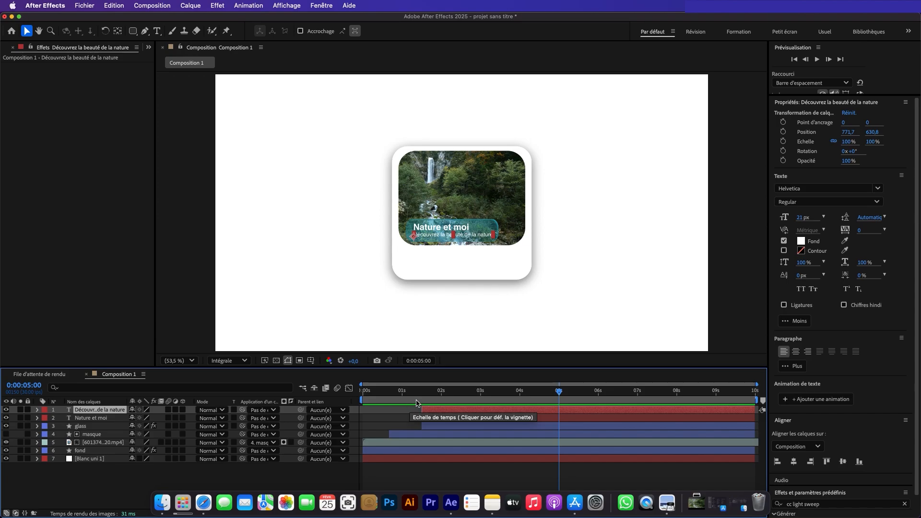
pyautogui.click(418, 402)
pyautogui.moveTo(420, 402); pyautogui.dragTo(423, 402)
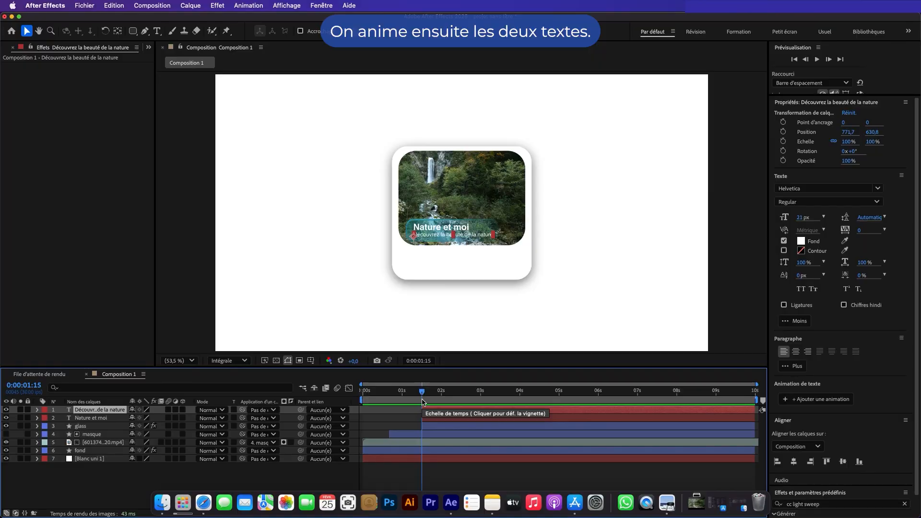
pyautogui.click(103, 418)
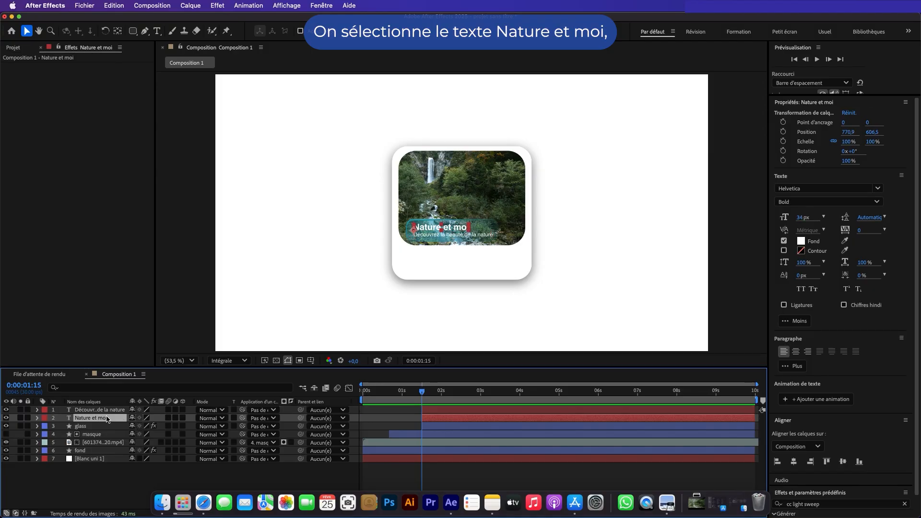
pyautogui.click(37, 418)
pyautogui.click(189, 427)
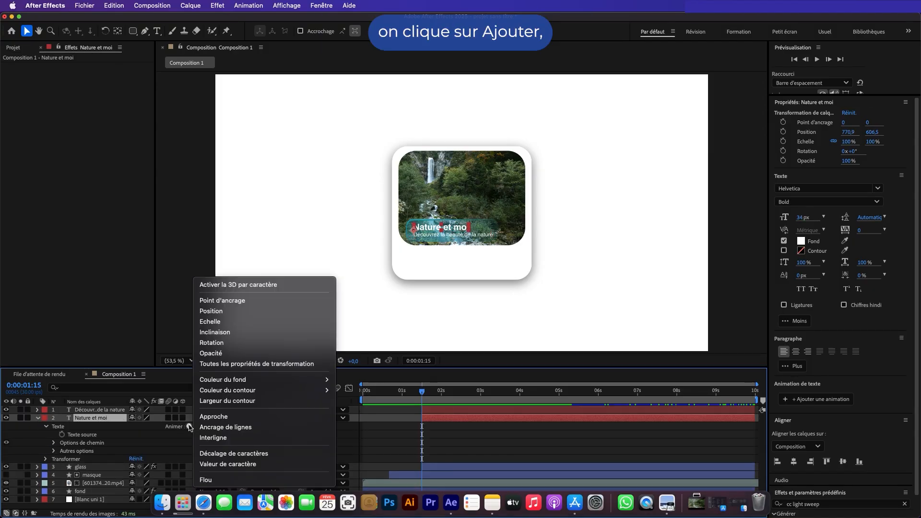
pyautogui.click(210, 353)
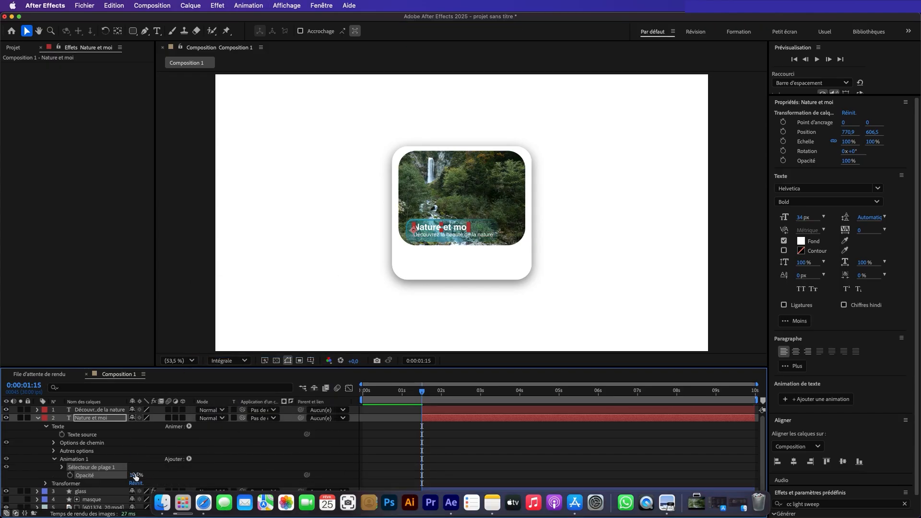
pyautogui.moveTo(135, 475); pyautogui.dragTo(3, 464)
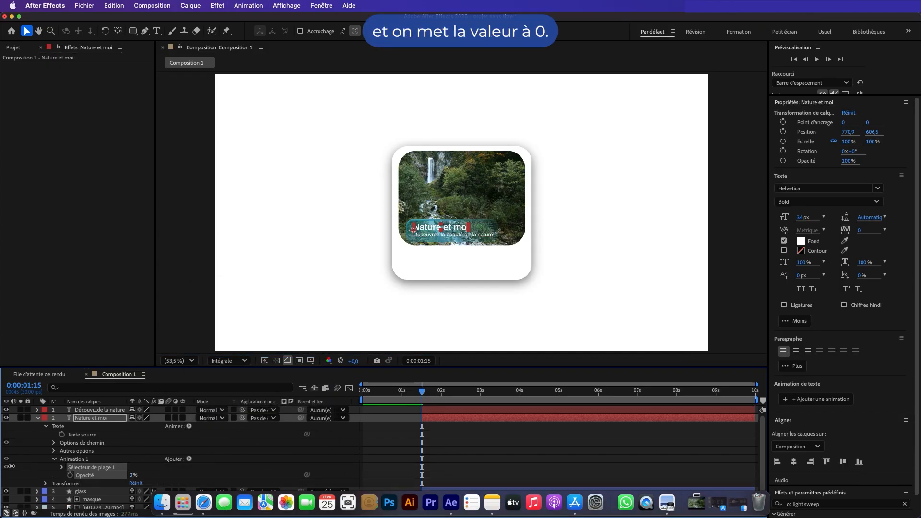
# - Keyframe the title's range selector Début from 0% at 0:00:01:15 to 100% at 0:00:02:05
pyautogui.click(63, 467)
pyautogui.click(78, 475)
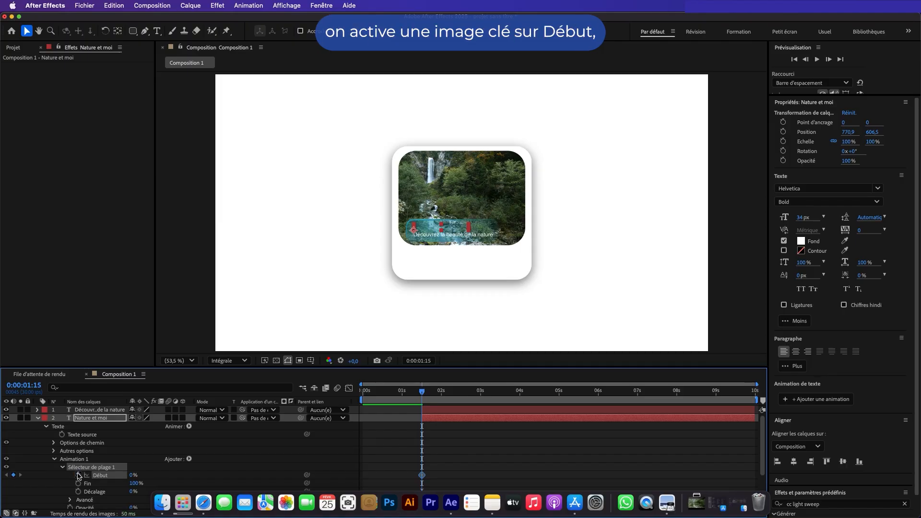
pyautogui.hotkey('shift', 'pagedown')
pyautogui.hotkey('shift', 'pagedown')
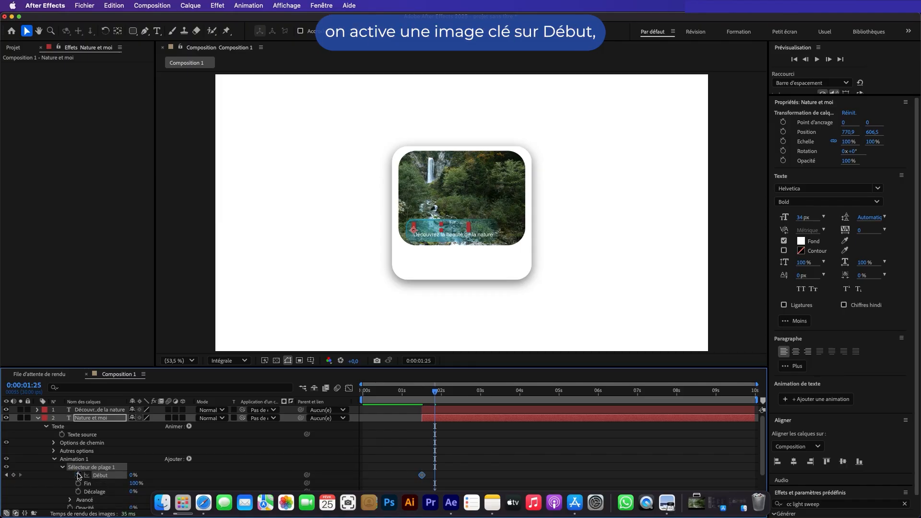
pyautogui.moveTo(128, 475); pyautogui.dragTo(212, 485)
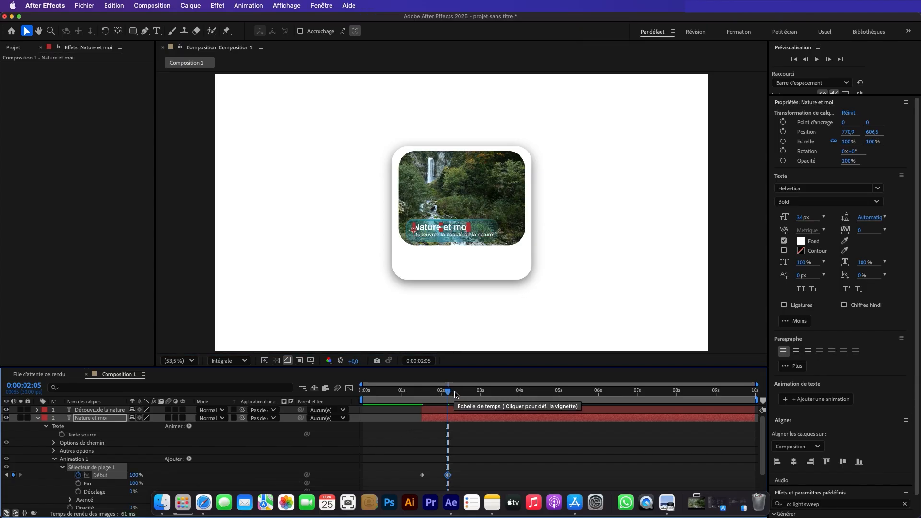
# - Move the playhead to 0:00:01:25 and add an opacity text animator at 0% to the "Découvrez la beauté de la nature" layer
pyautogui.hotkey('shift', 'pageup')
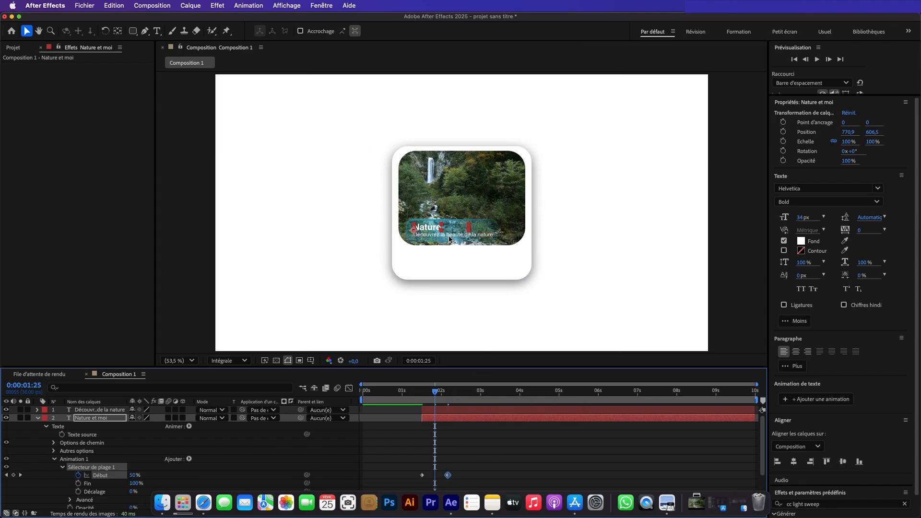
pyautogui.click(37, 418)
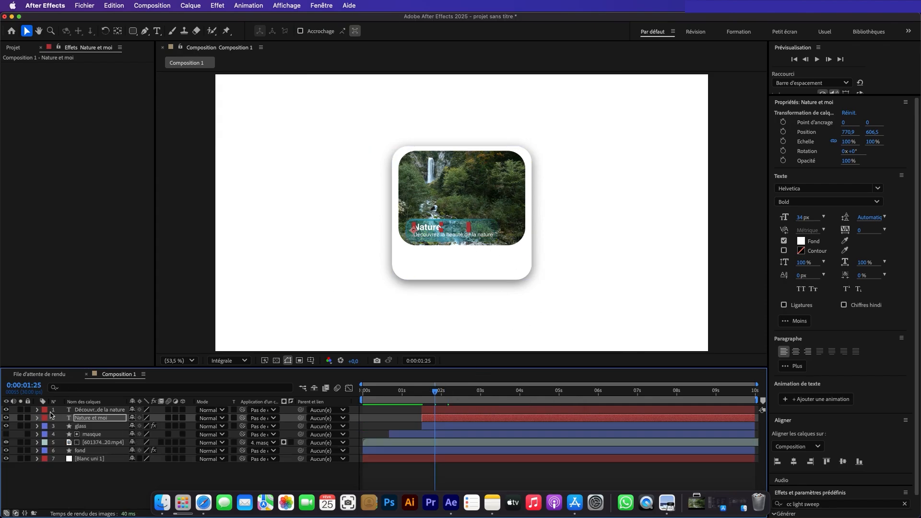
pyautogui.click(84, 411)
pyautogui.click(38, 410)
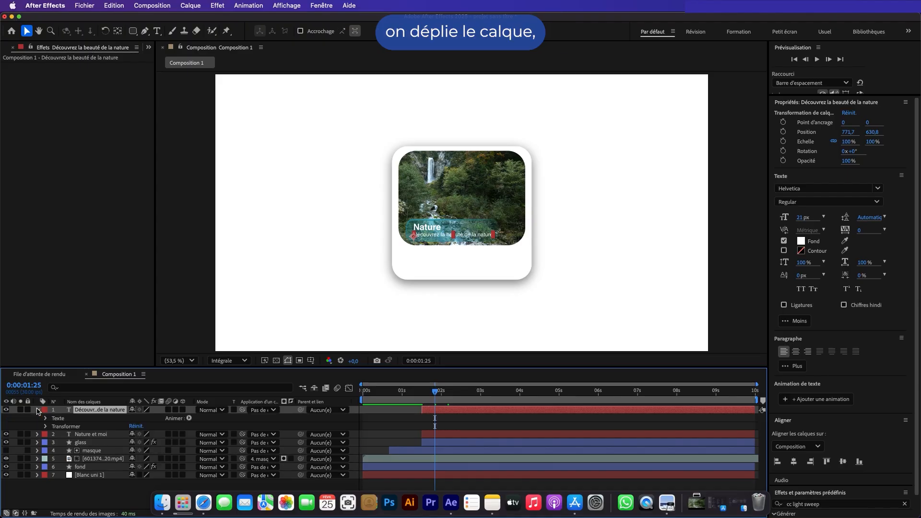
pyautogui.click(188, 419)
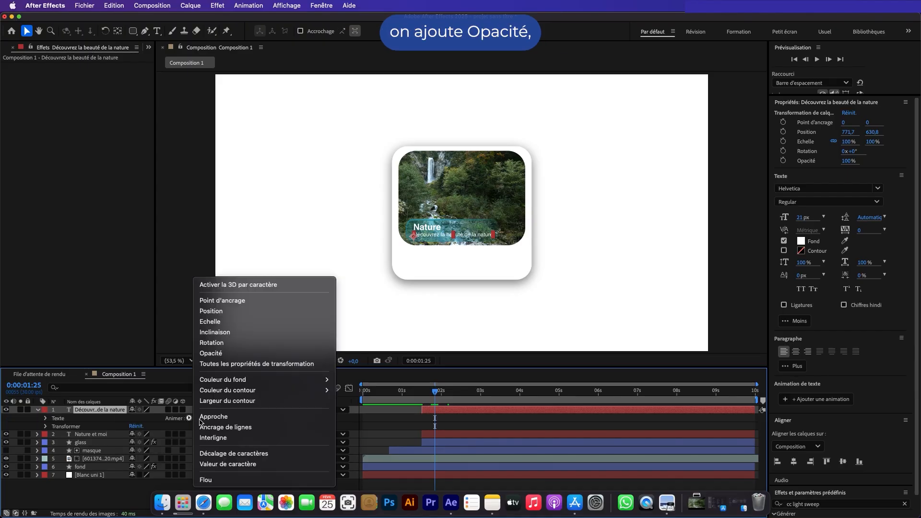
pyautogui.click(220, 355)
pyautogui.click(136, 467)
pyautogui.write('0')
pyautogui.press('Return')
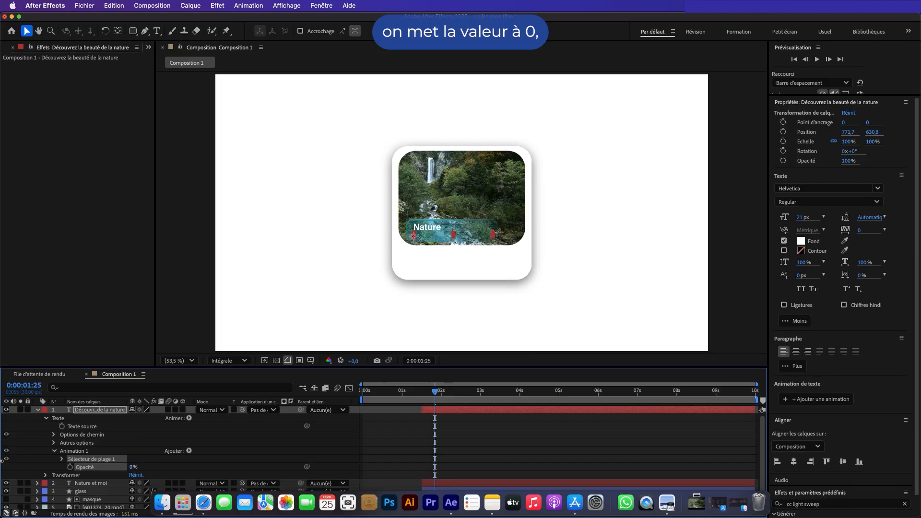
# - Keyframe the subtitle's range selector Début from 0% at 0:00:01:25 to 100% at 0:00:02:15
pyautogui.click(62, 460)
pyautogui.click(79, 467)
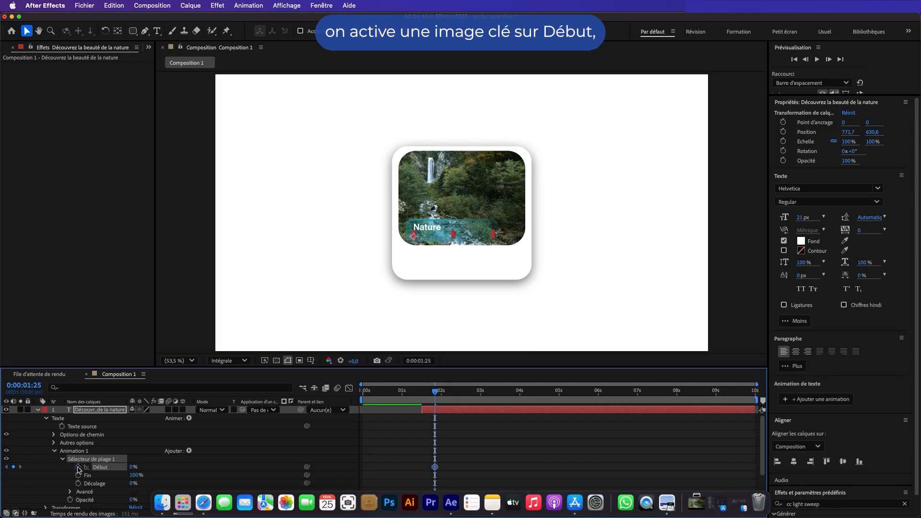
pyautogui.hotkey('shift', 'pagedown')
pyautogui.hotkey('shift', 'pagedown')
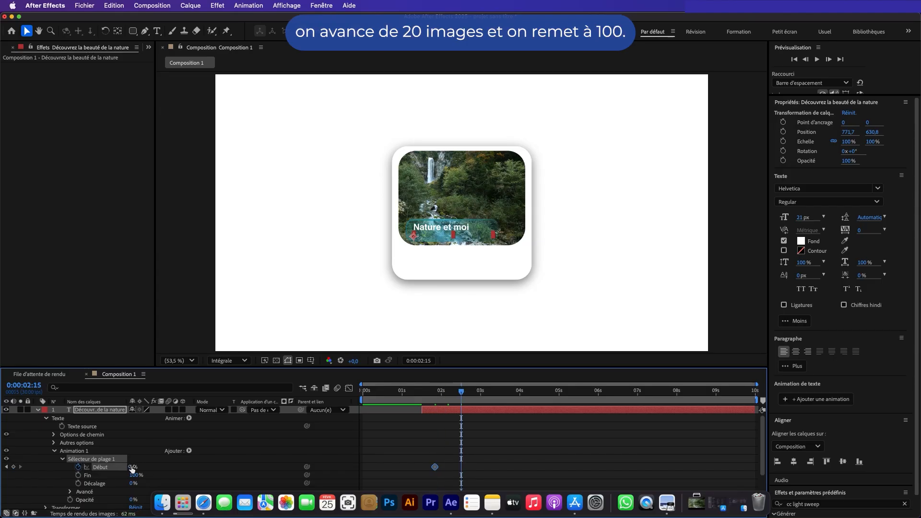
pyautogui.moveTo(131, 467); pyautogui.dragTo(219, 470)
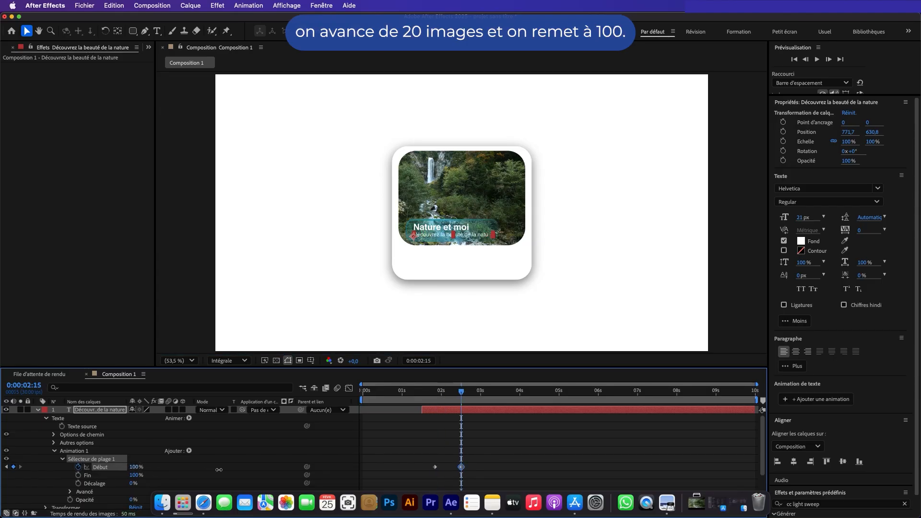
# - Preview the text reveal, return the playhead to 0:00:01:25, and collapse the subtitle layer's properties
pyautogui.click(402, 394)
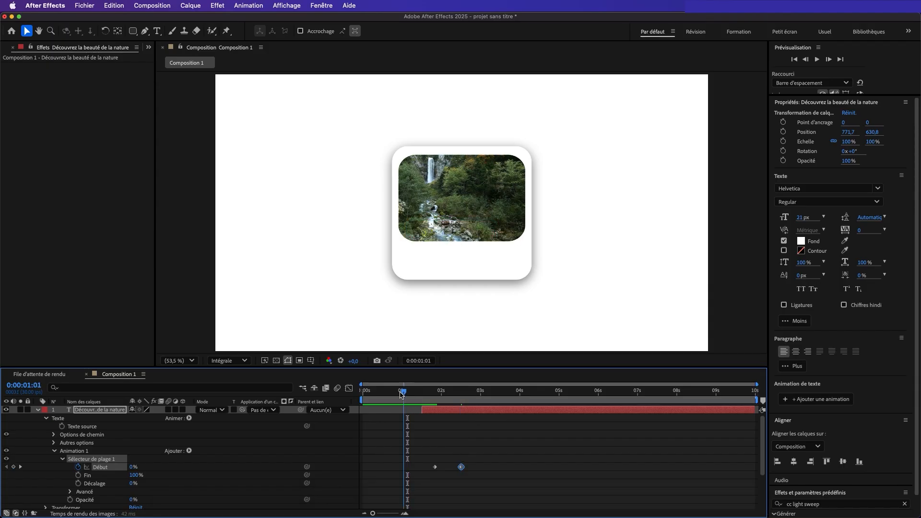
pyautogui.press('space')
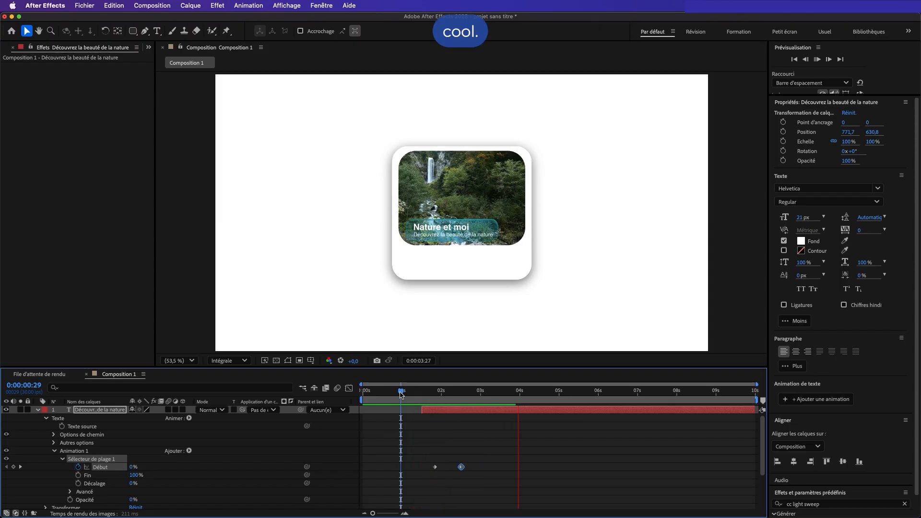
pyautogui.moveTo(401, 393); pyautogui.dragTo(330, 395)
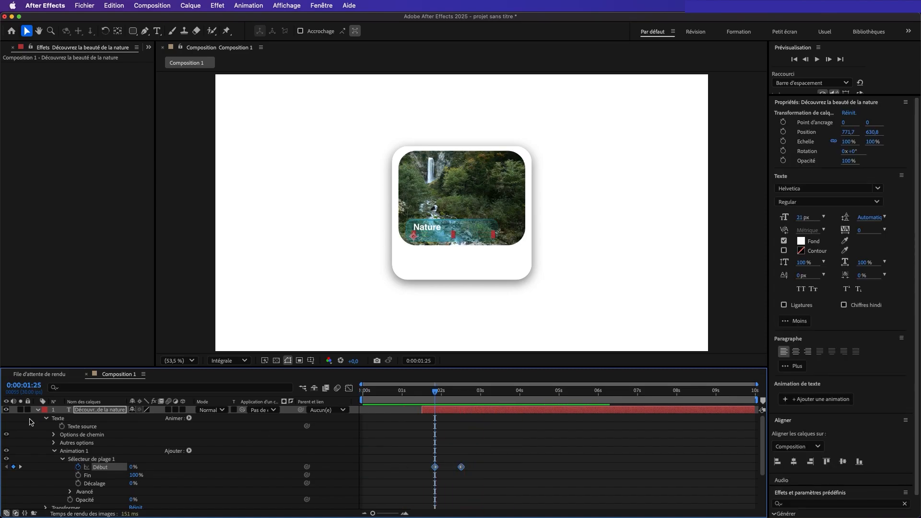
pyautogui.click(37, 410)
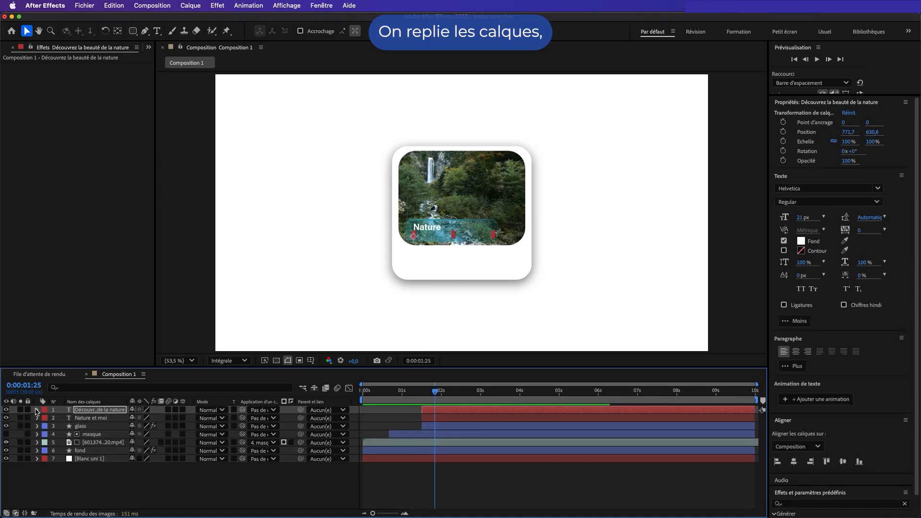
# - Apply Easy Ease to the Début keyframes of both text layers and enable motion blur on those layers
pyautogui.keyDown('shift'); pyautogui.click(90, 418); pyautogui.keyUp('shift')
pyautogui.press('u')
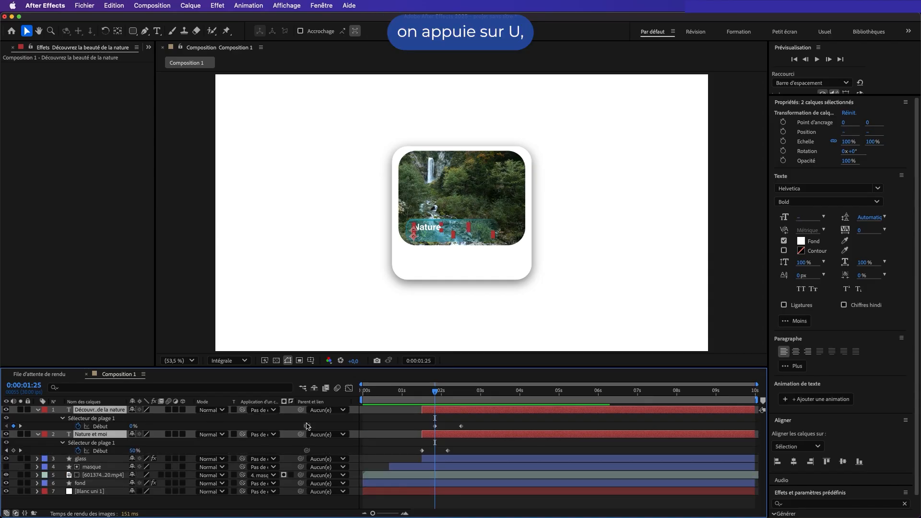
pyautogui.moveTo(476, 427); pyautogui.dragTo(415, 457)
pyautogui.press('F9')
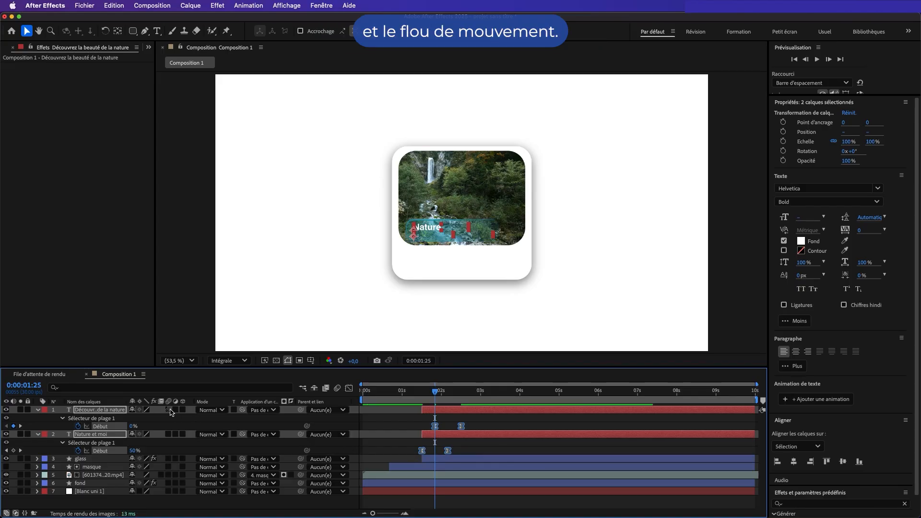
# - Reshape the speed curves of both text layers' Début keyframes in the graph editor and preview the reveal from the start
pyautogui.click(348, 388)
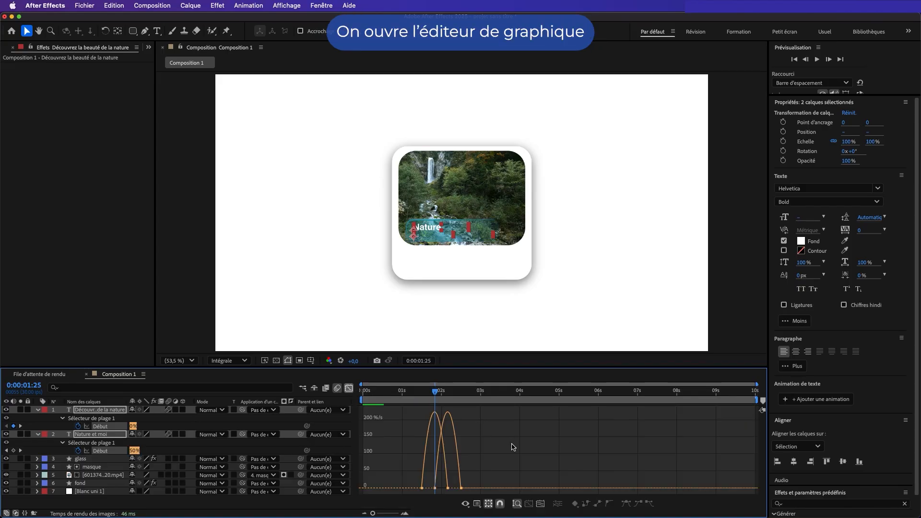
pyautogui.moveTo(471, 477); pyautogui.dragTo(432, 486)
pyautogui.click(349, 388)
pyautogui.press('space')
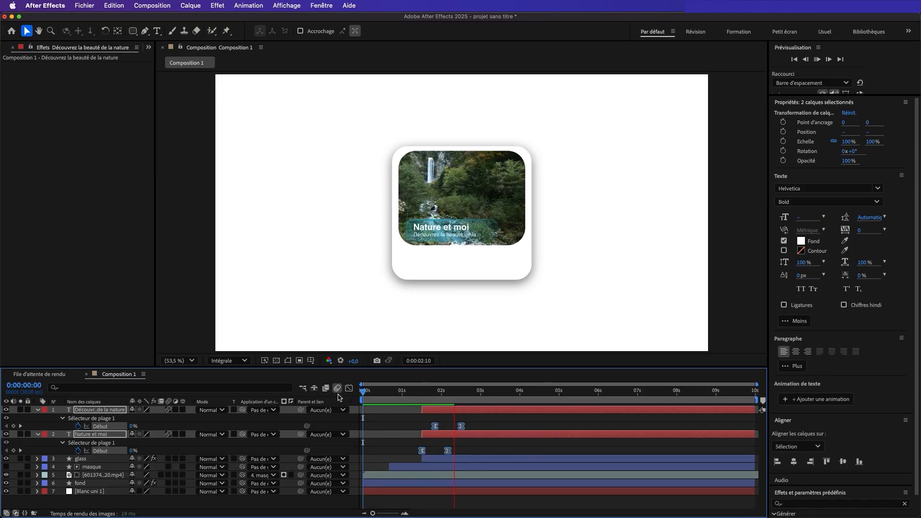
pyautogui.press('space')
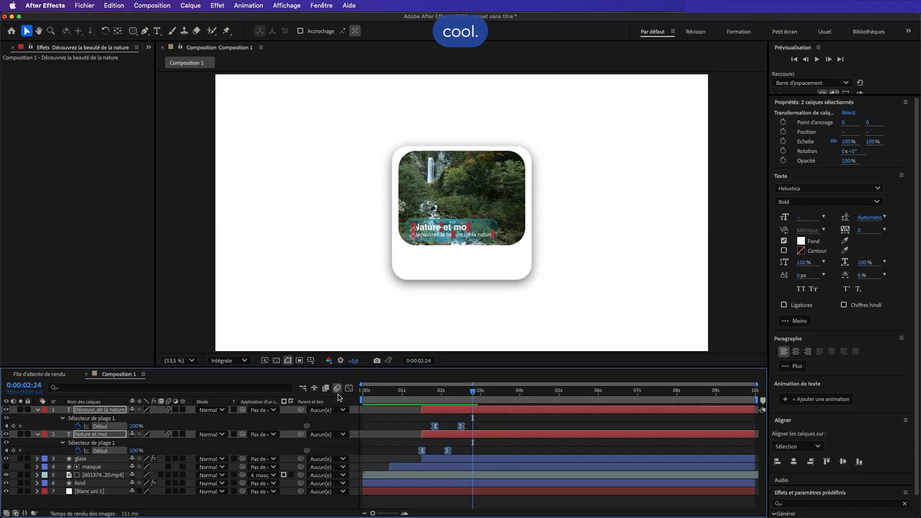
pyautogui.click(38, 410)
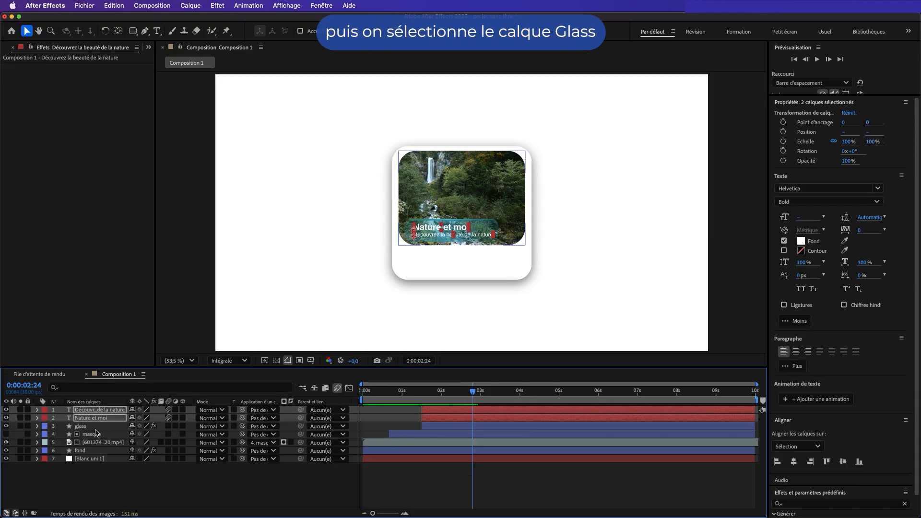
# - Change the glass layer's CC Light Sweep light color to grey 878C8D
pyautogui.click(81, 426)
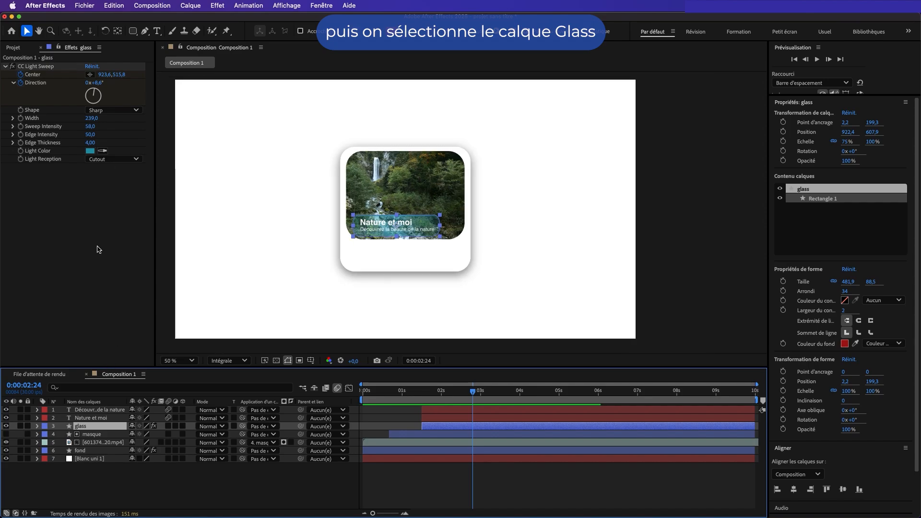
pyautogui.click(90, 151)
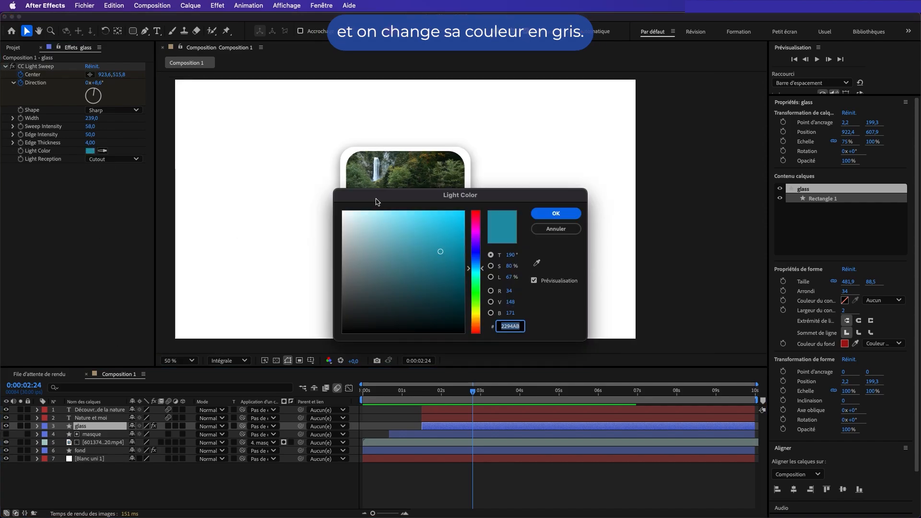
pyautogui.moveTo(377, 202); pyautogui.dragTo(119, 231)
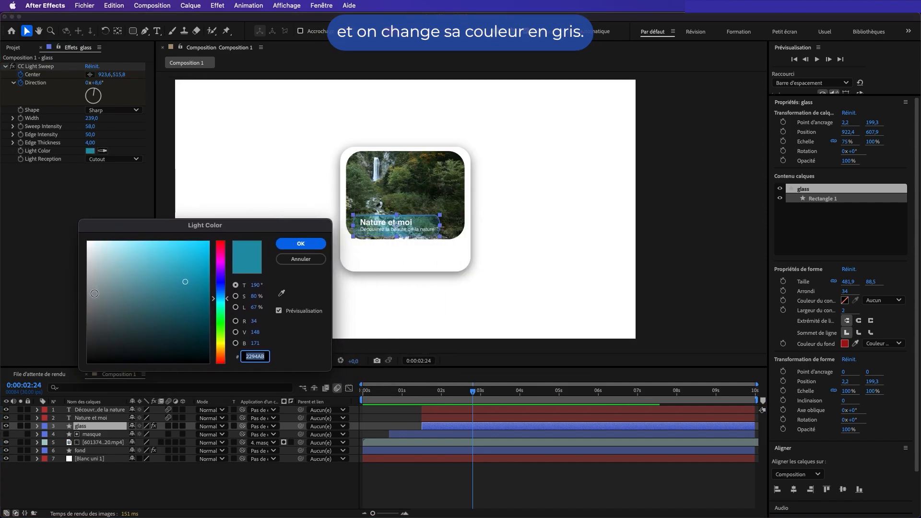
pyautogui.click(93, 293)
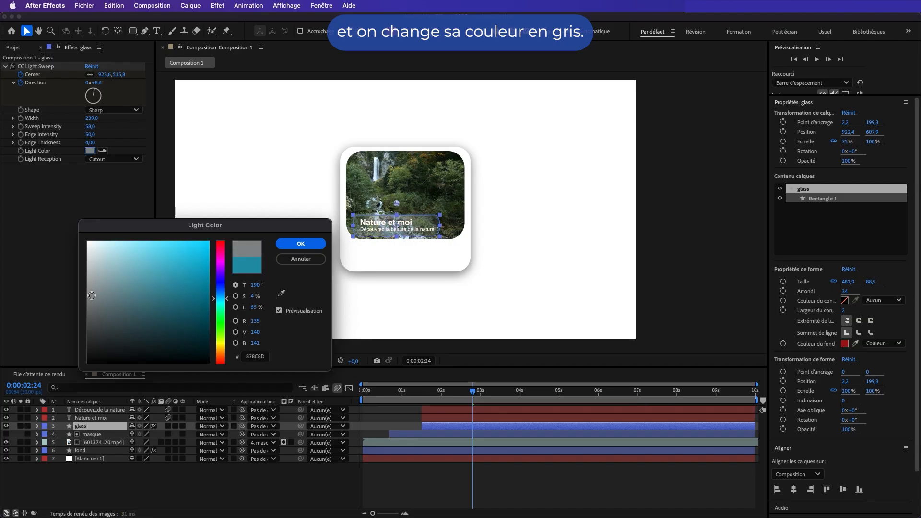
pyautogui.click(301, 243)
# - Add a scale keyframe of 53% to the nature video layer at 0:00:09:29
pyautogui.moveTo(420, 397); pyautogui.dragTo(347, 396)
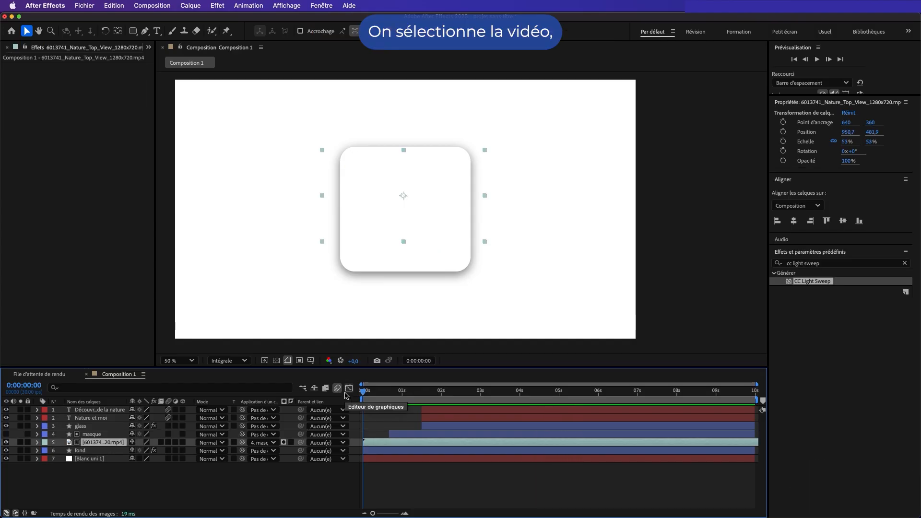
pyautogui.press('s')
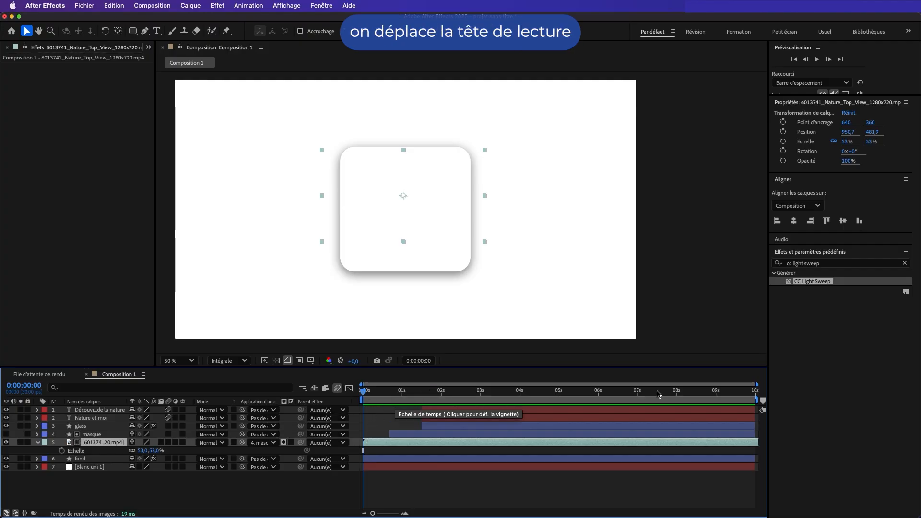
pyautogui.moveTo(715, 394); pyautogui.dragTo(756, 391)
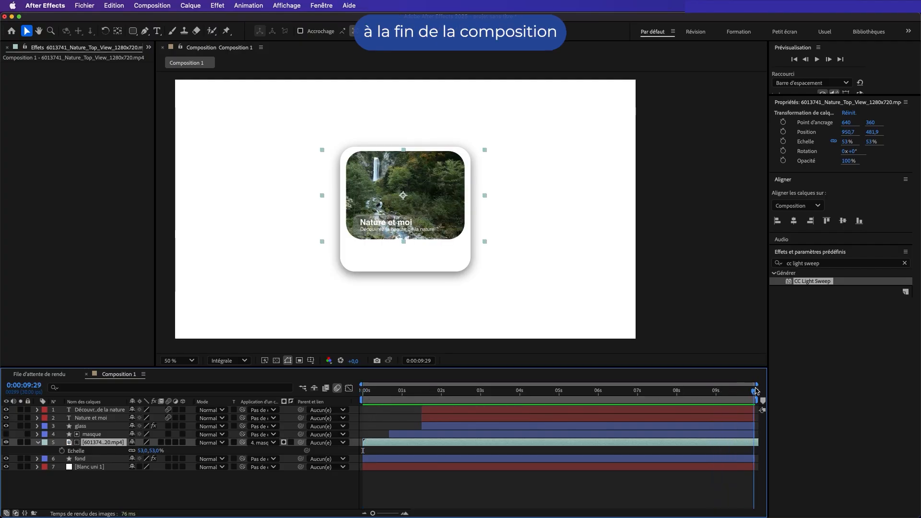
pyautogui.click(62, 452)
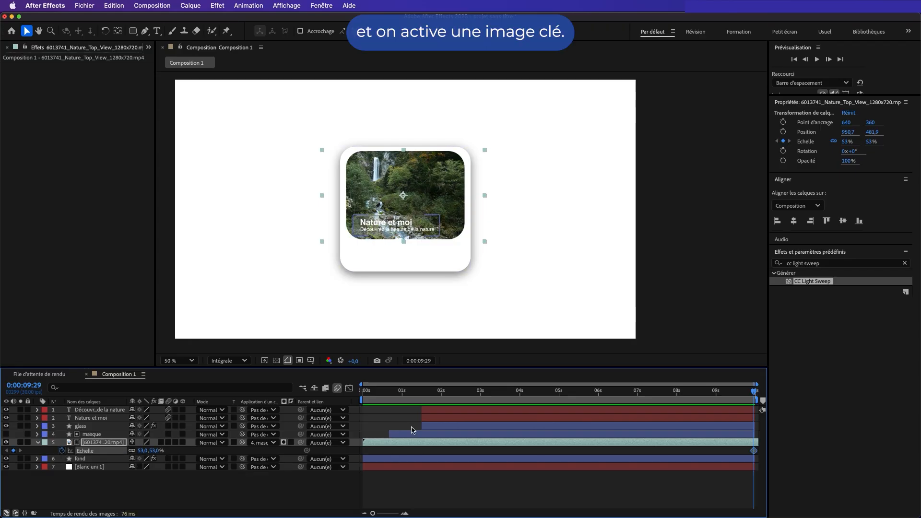
# - Set the video layer's scale to 100% at 0:00:00:00, preview the zoom-out, and collapse the layer's properties
pyautogui.moveTo(734, 394); pyautogui.dragTo(363, 394)
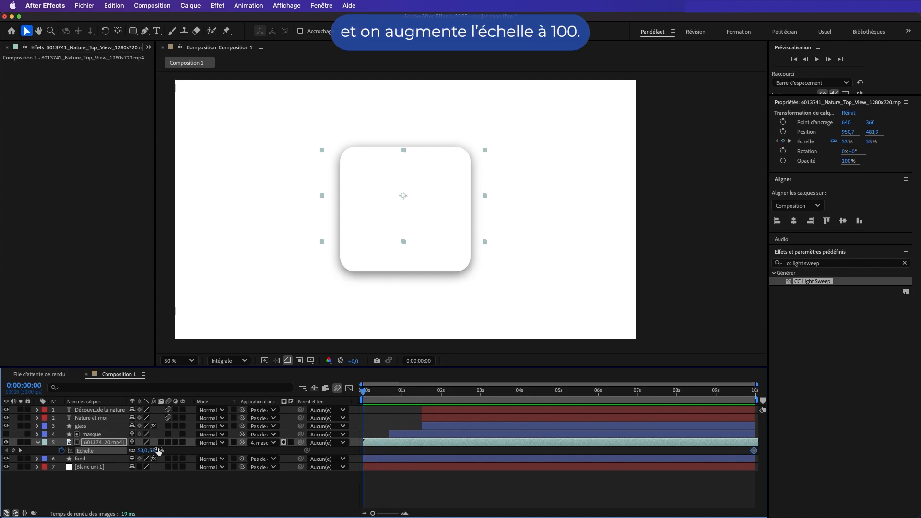
pyautogui.moveTo(159, 451); pyautogui.dragTo(166, 451)
pyautogui.press('space')
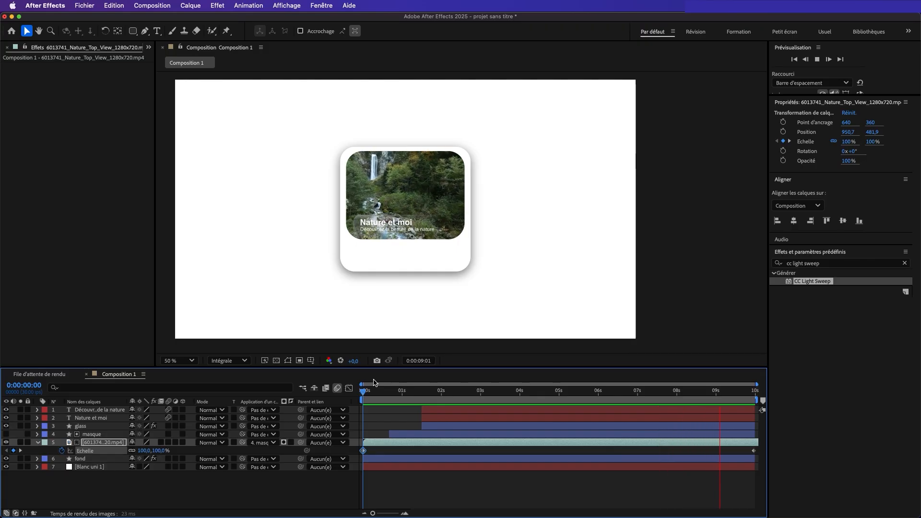
pyautogui.press('space')
pyautogui.click(38, 442)
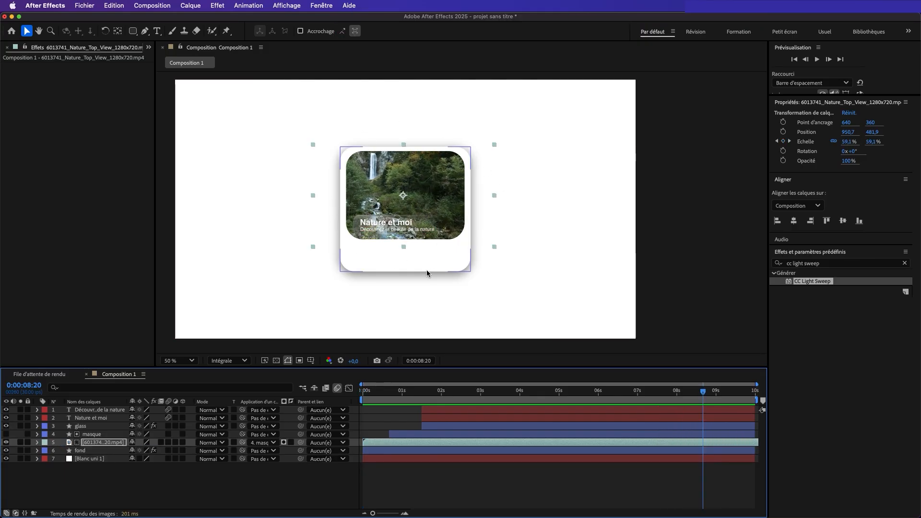
# - Add Position and Rotation keyframes to the fond layer at 0:00:00:20, keeping position 947,5, 582,5 and rotation 0°
pyautogui.moveTo(395, 394); pyautogui.dragTo(347, 402)
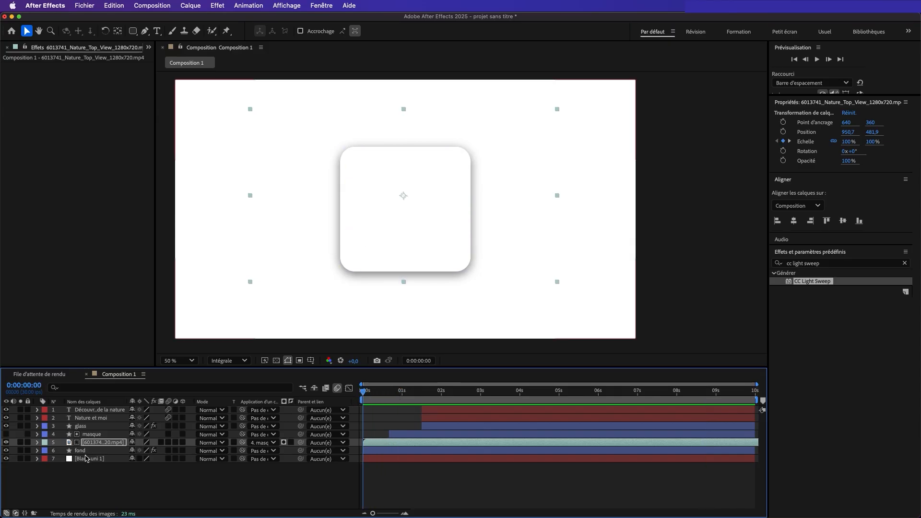
pyautogui.click(81, 450)
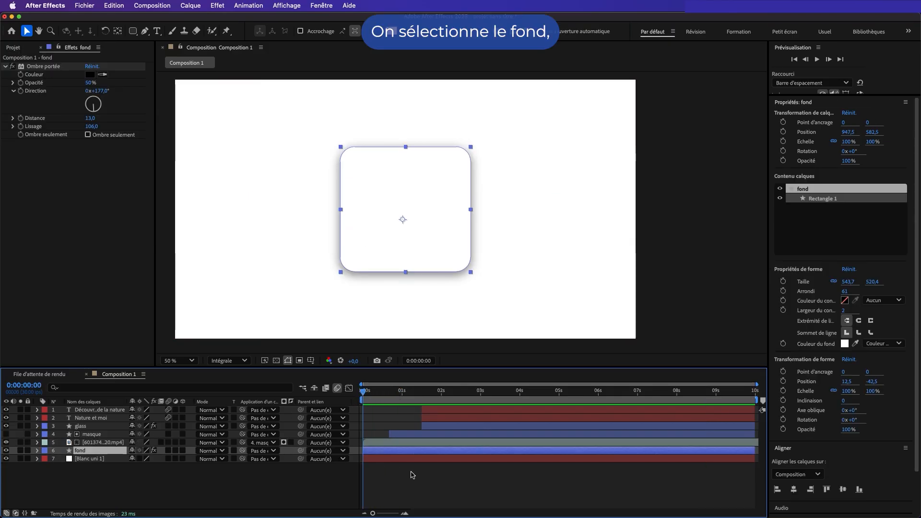
pyautogui.hotkey('shift', 'pagedown')
pyautogui.hotkey('shift', 'pagedown')
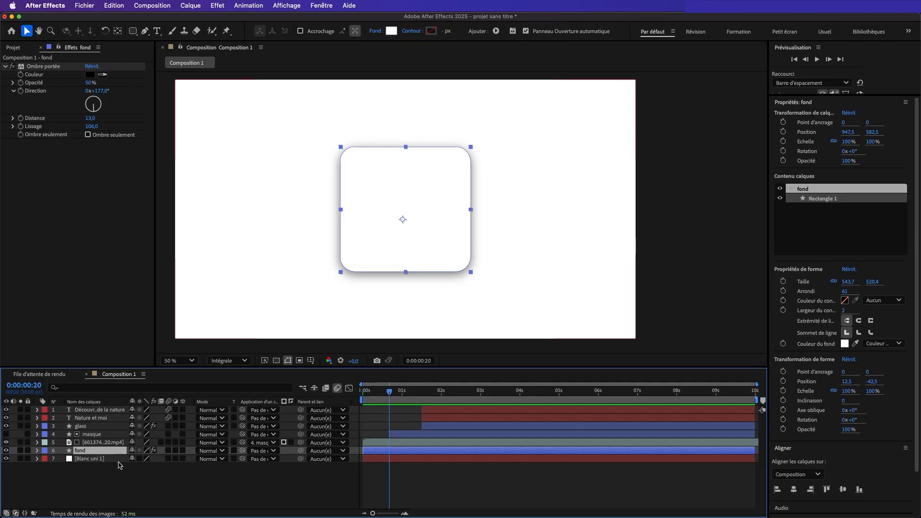
pyautogui.click(37, 451)
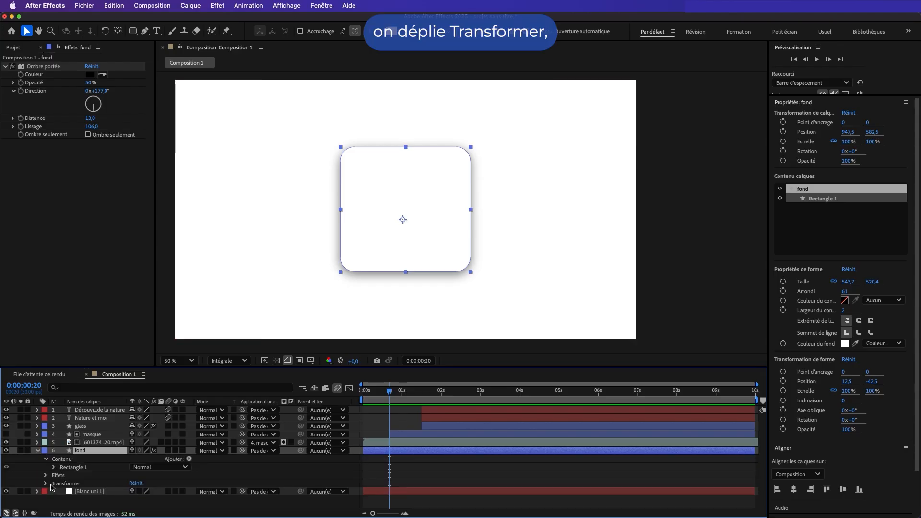
pyautogui.click(45, 484)
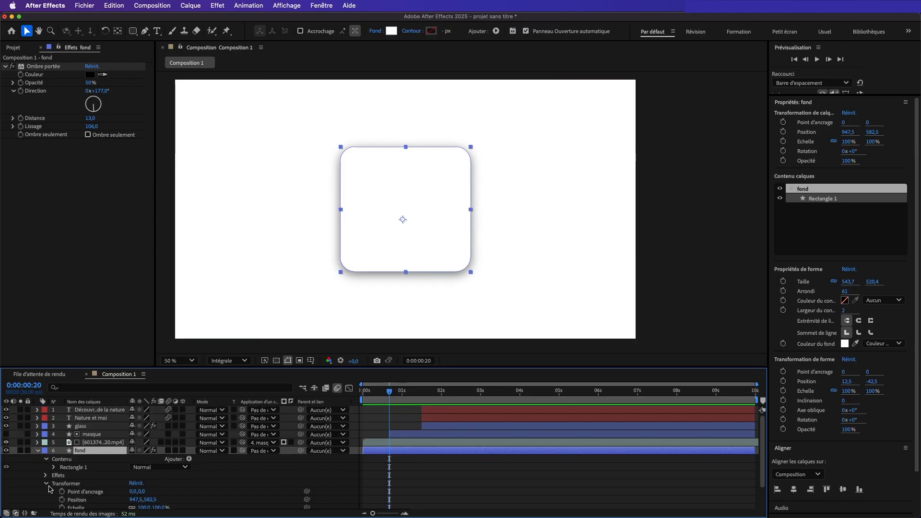
pyautogui.scroll(-3, 50, 489)
pyautogui.click(62, 472)
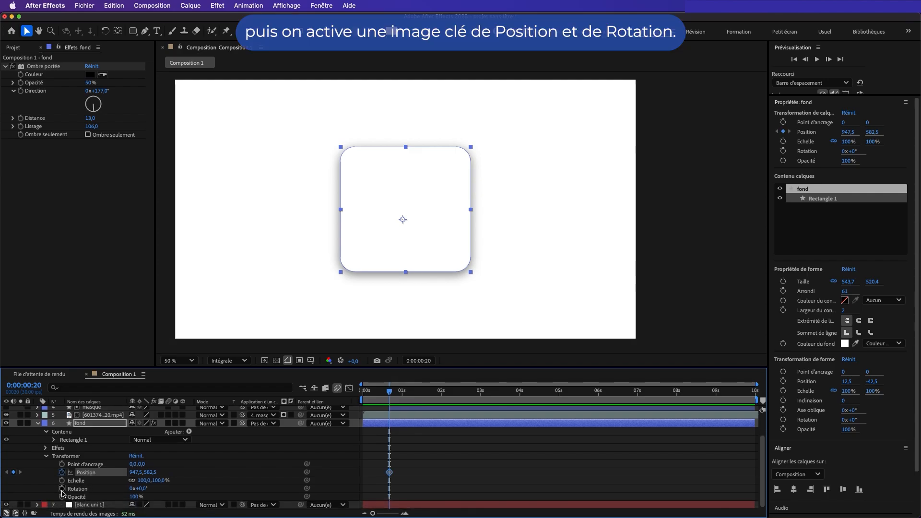
pyautogui.click(62, 490)
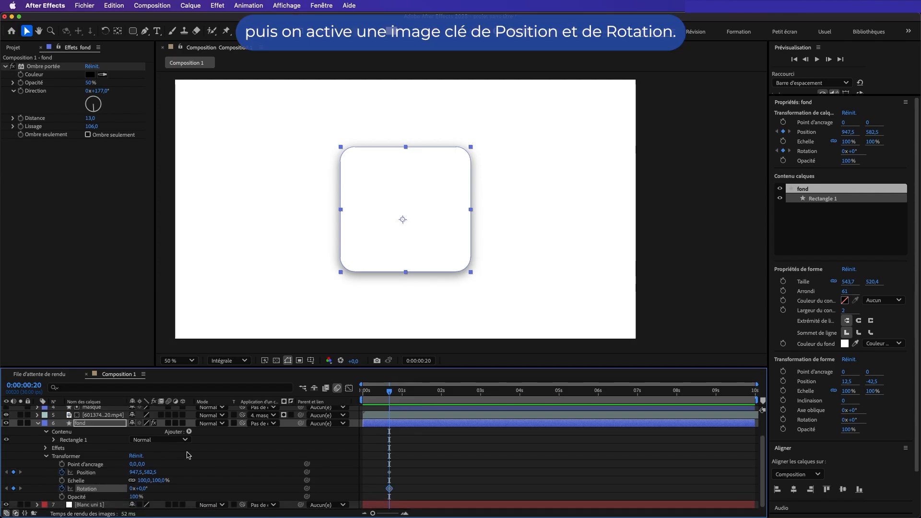
# - At 0:00:00:00, set the fond layer's rotation to 64° and position to 947,5, 1449,5, and preview the entrance
pyautogui.hotkey('shift', 'pageup')
pyautogui.press('Home')
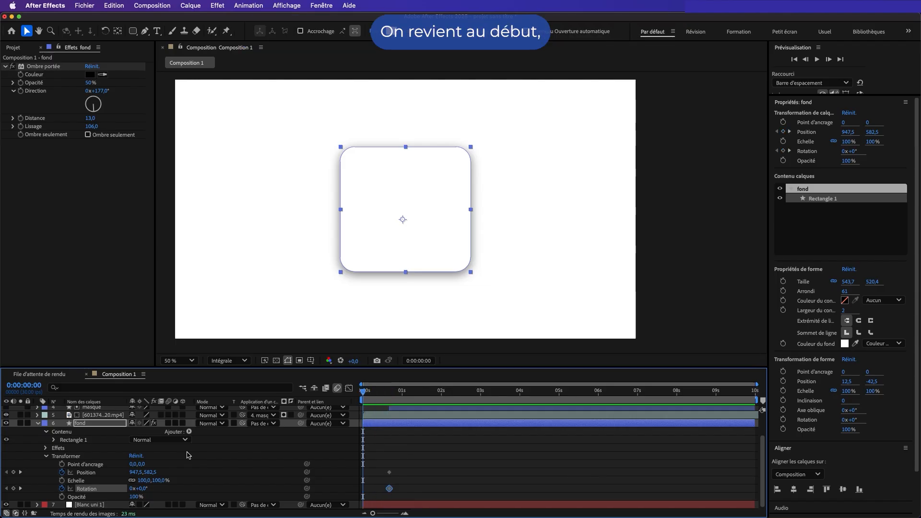
pyautogui.moveTo(143, 488); pyautogui.dragTo(525, 512)
pyautogui.press('space')
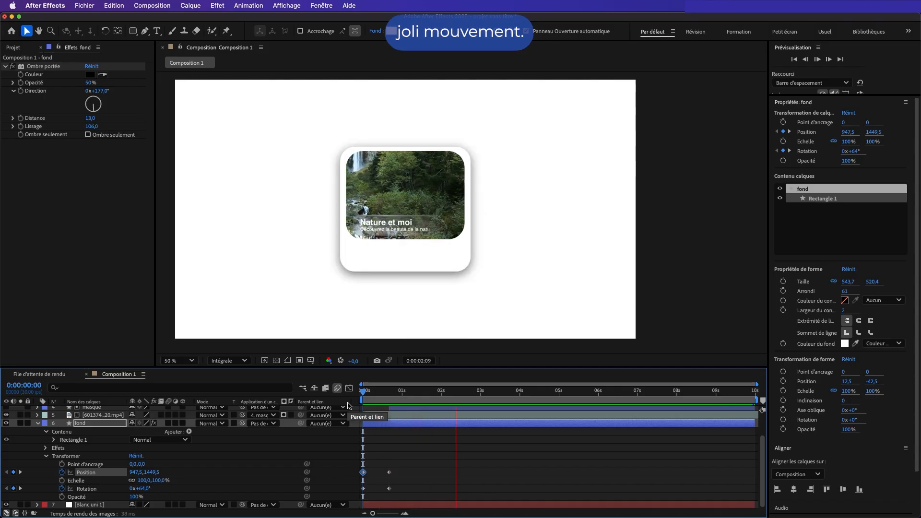
pyautogui.press('space')
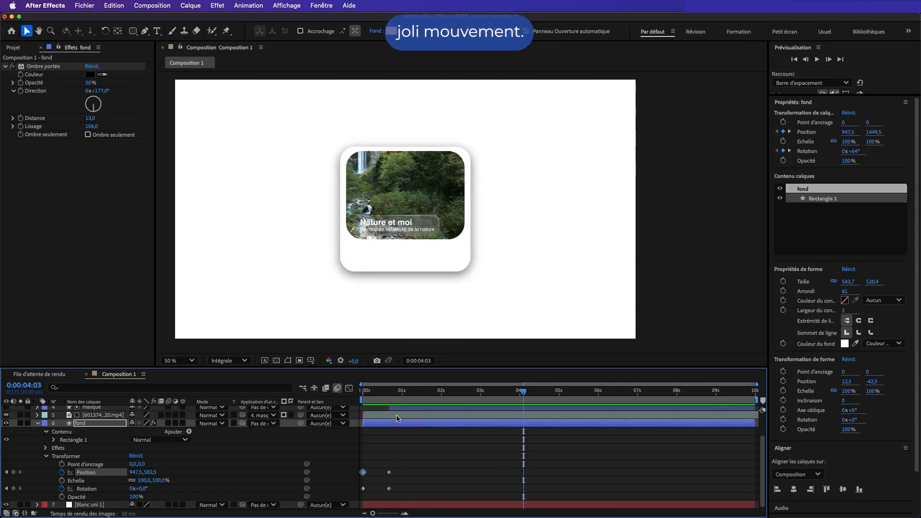
# - Apply Easy Ease to the fond layer's Position and Rotation keyframes and enable its motion blur
pyautogui.moveTo(406, 462); pyautogui.dragTo(355, 497)
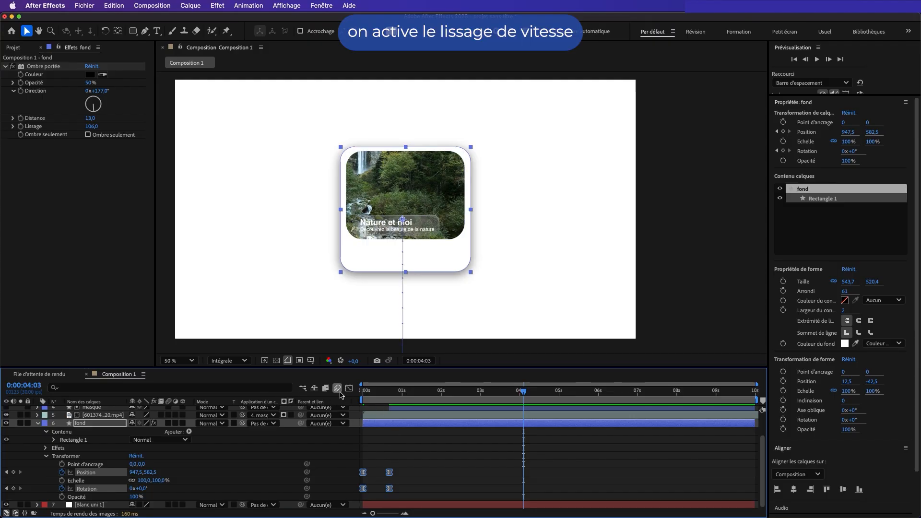
pyautogui.click(168, 424)
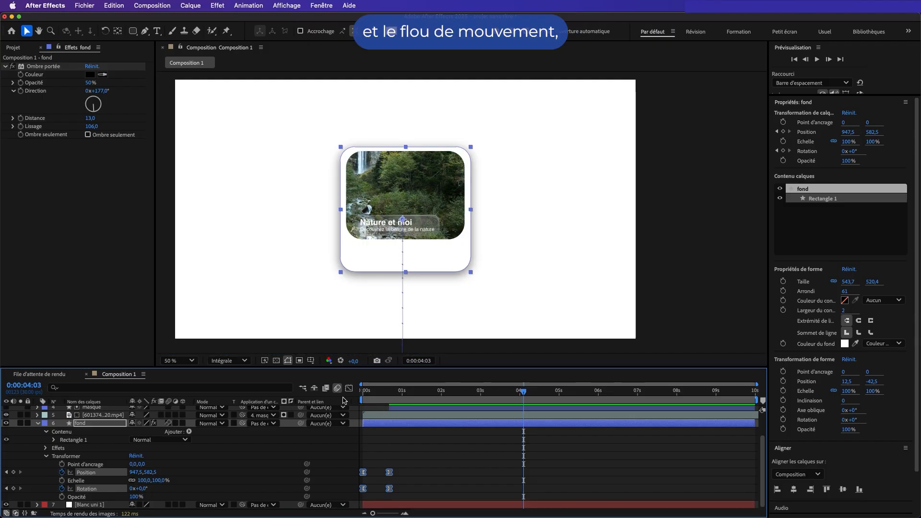
# - Reshape the speed curves of the fond layer's Position and Rotation keyframes and preview the animation from the start
pyautogui.click(349, 389)
pyautogui.moveTo(432, 464); pyautogui.dragTo(370, 483)
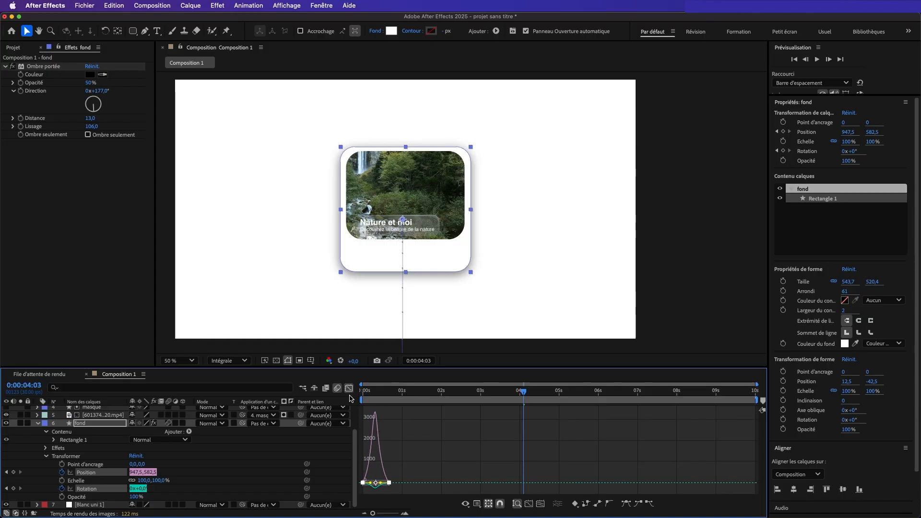
pyautogui.click(349, 388)
pyautogui.press('Home')
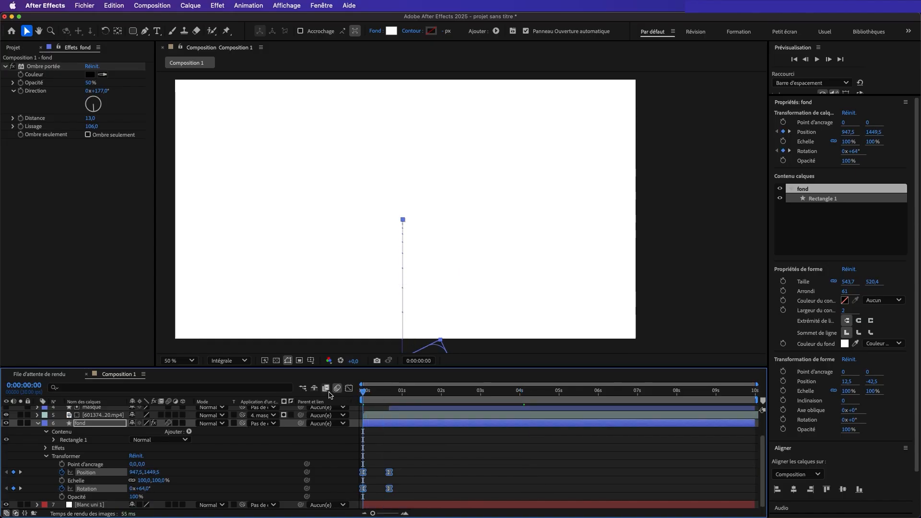
pyautogui.press('space')
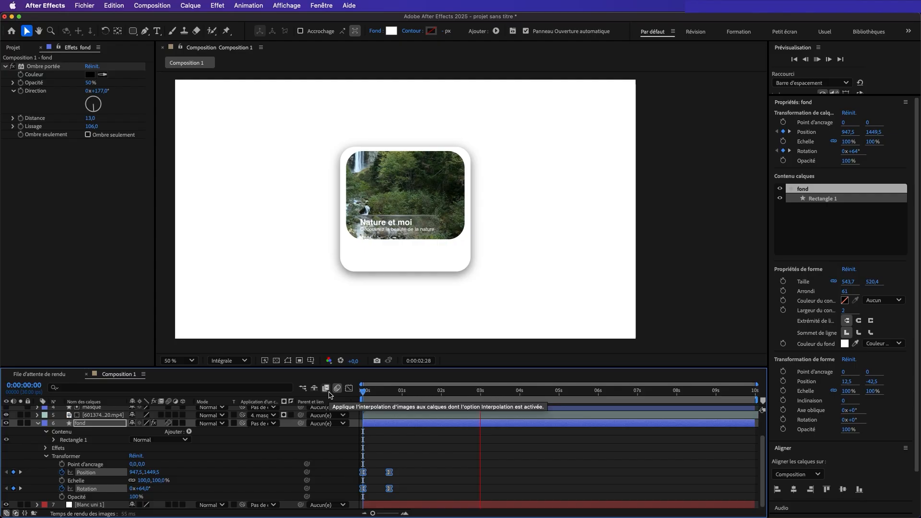
pyautogui.press('space')
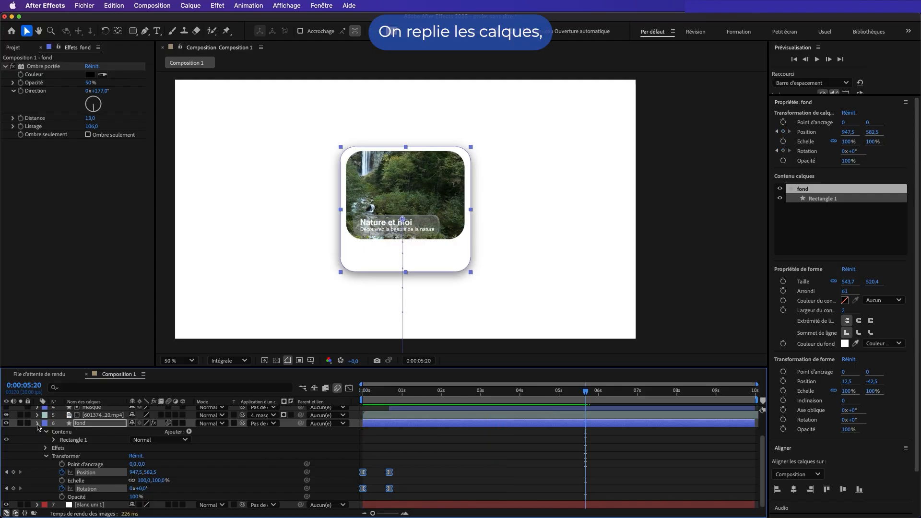
# - Precompose the glass layer and both text layers as "glass texte", adjusting the composition duration to the selected layers
pyautogui.click(38, 424)
pyautogui.click(89, 427)
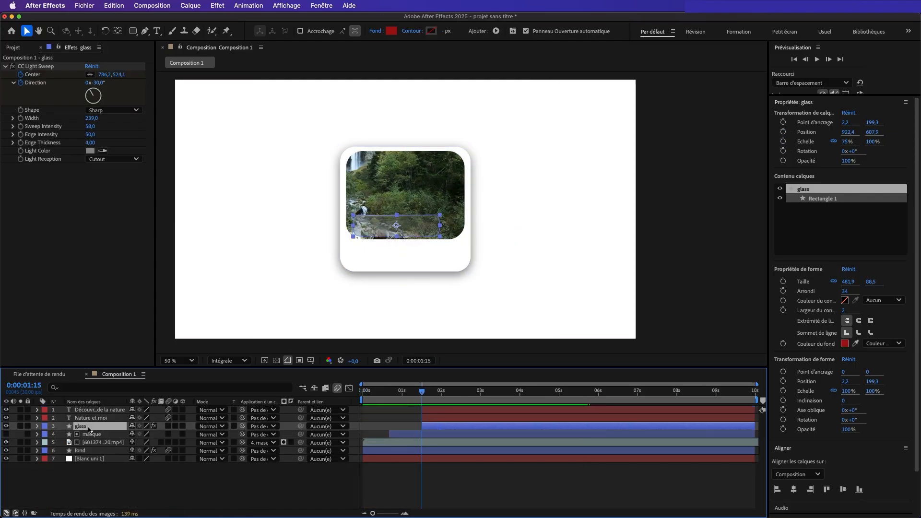
pyautogui.keyDown('shift'); pyautogui.click(105, 419); pyautogui.keyUp('shift')
pyautogui.keyDown('shift'); pyautogui.click(104, 409); pyautogui.keyUp('shift')
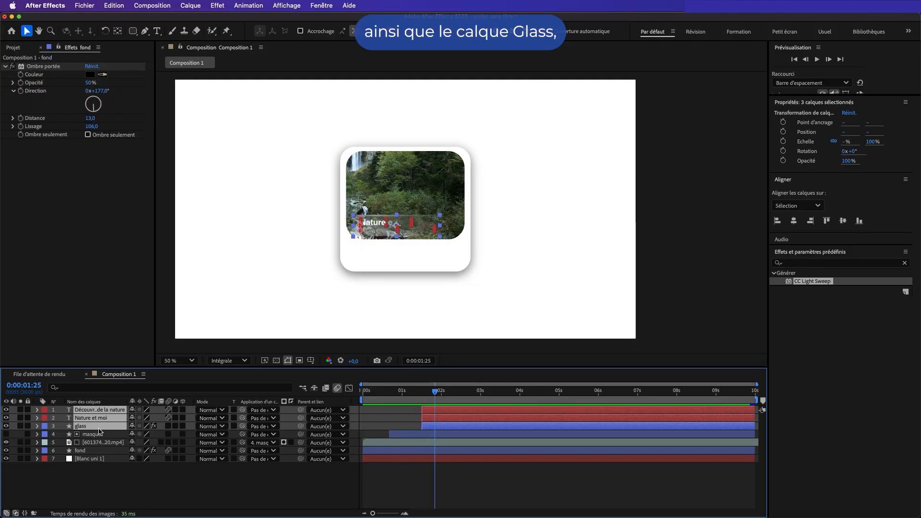
pyautogui.rightClick(107, 417)
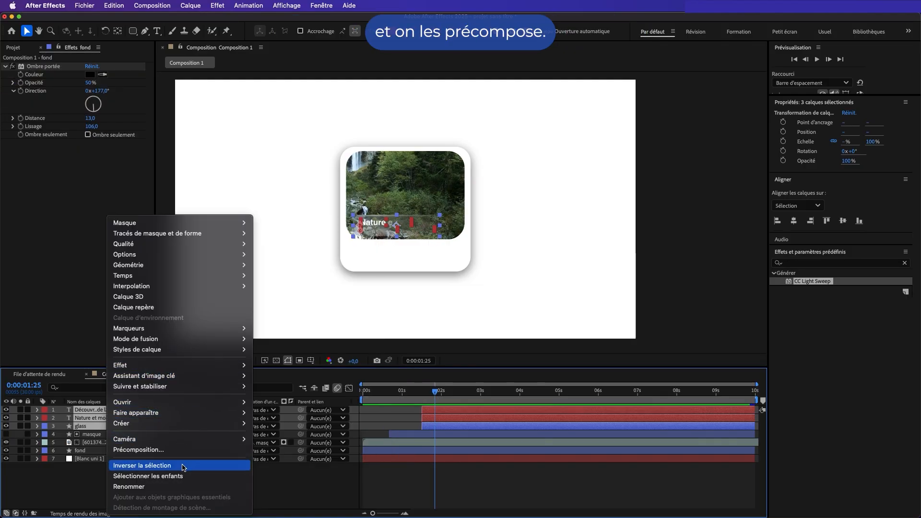
pyautogui.click(159, 450)
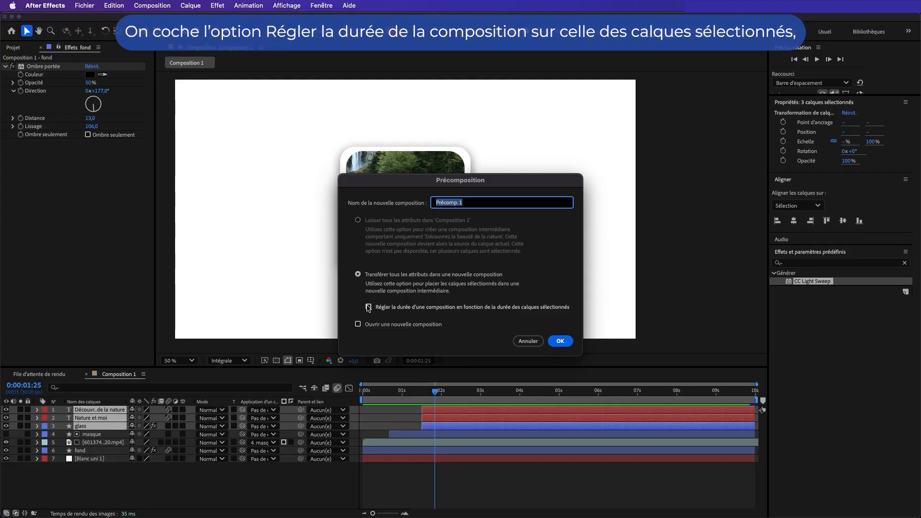
pyautogui.click(369, 307)
pyautogui.moveTo(472, 204); pyautogui.dragTo(435, 204)
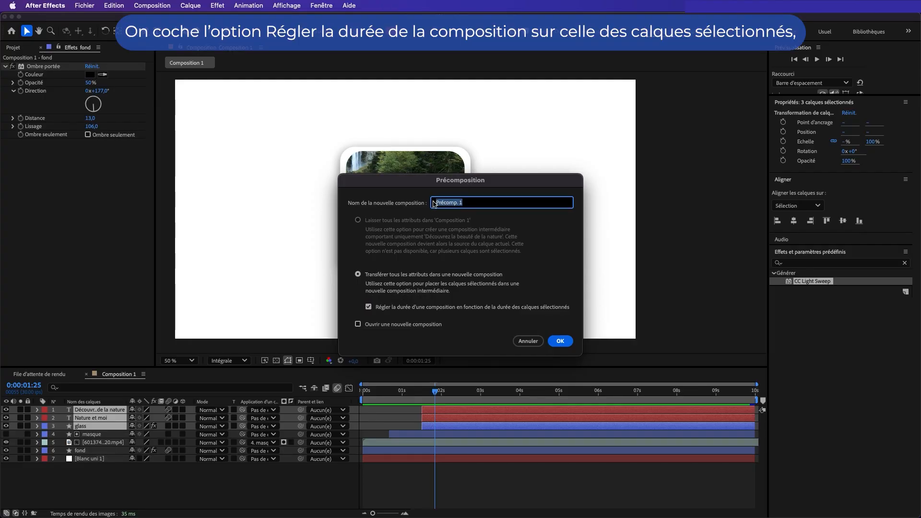
pyautogui.write('gla')
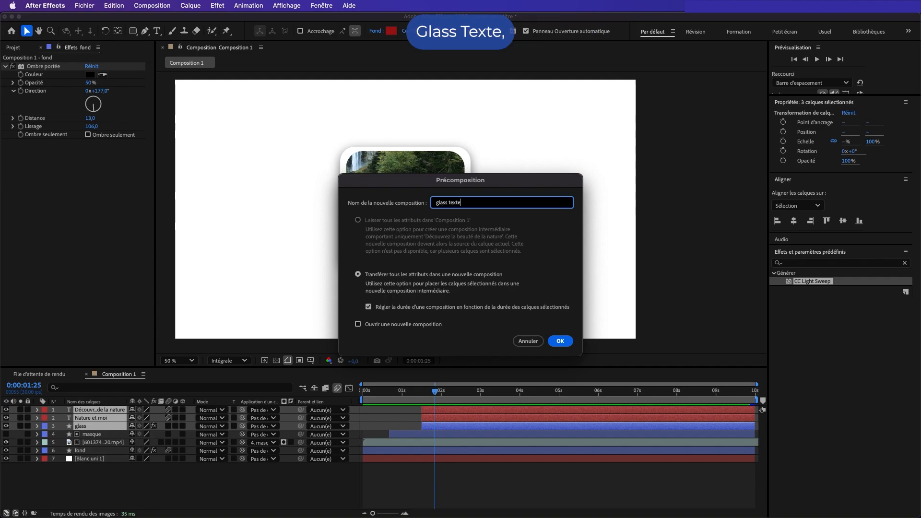
pyautogui.write('ss texte')
pyautogui.click(558, 342)
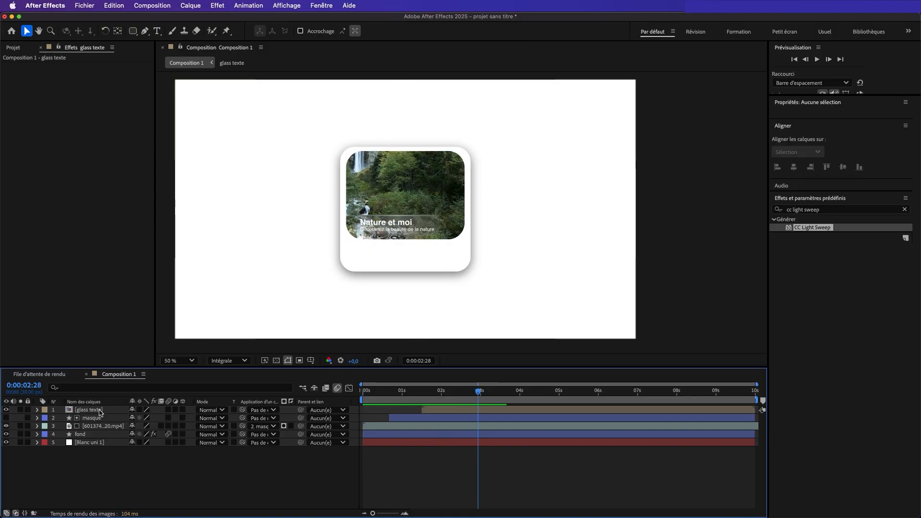
# - Move the glass texte layer higher on the card and crop its precomposition to a region of interest drawn around the text panel
pyautogui.click(99, 411)
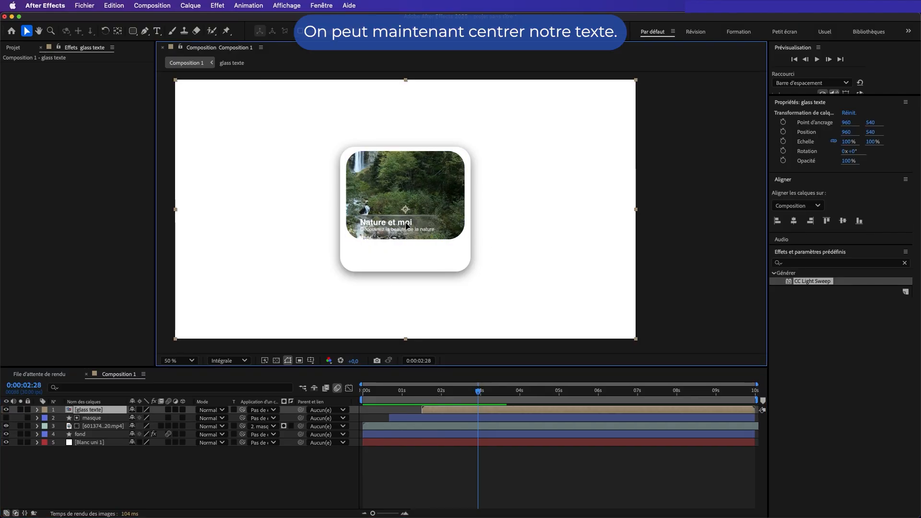
pyautogui.moveTo(407, 224); pyautogui.dragTo(416, 197)
pyautogui.doubleClick(90, 406)
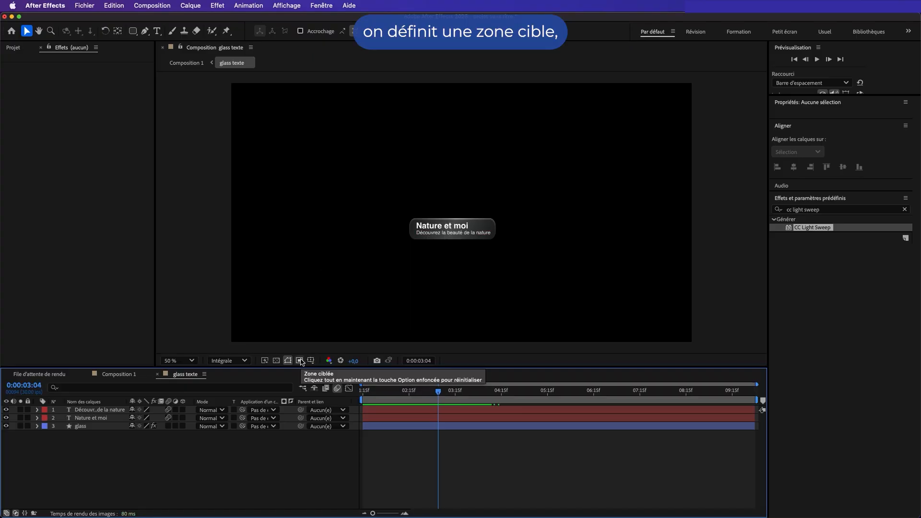
pyautogui.click(300, 361)
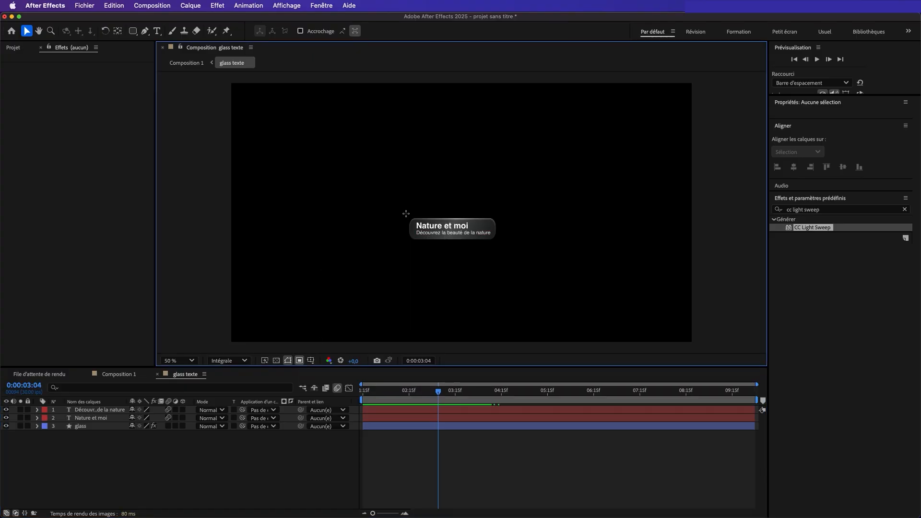
pyautogui.moveTo(403, 210); pyautogui.dragTo(500, 247)
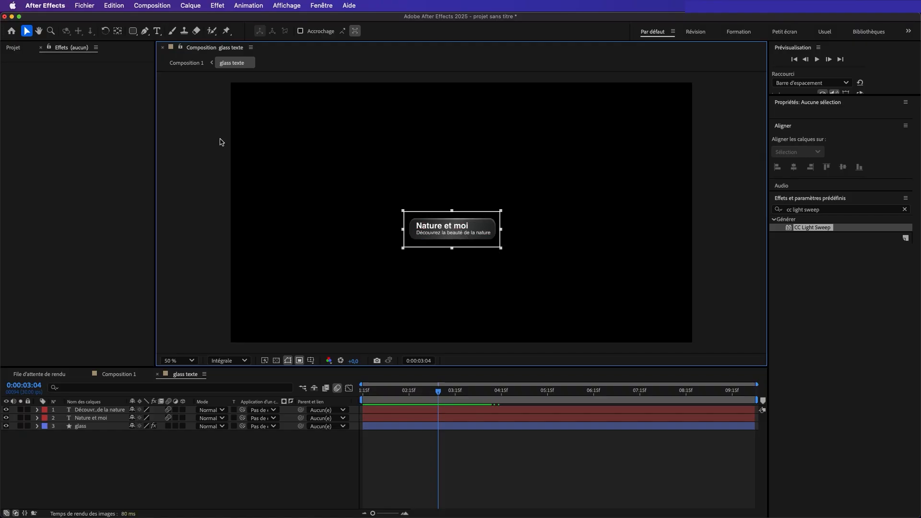
pyautogui.click(152, 5)
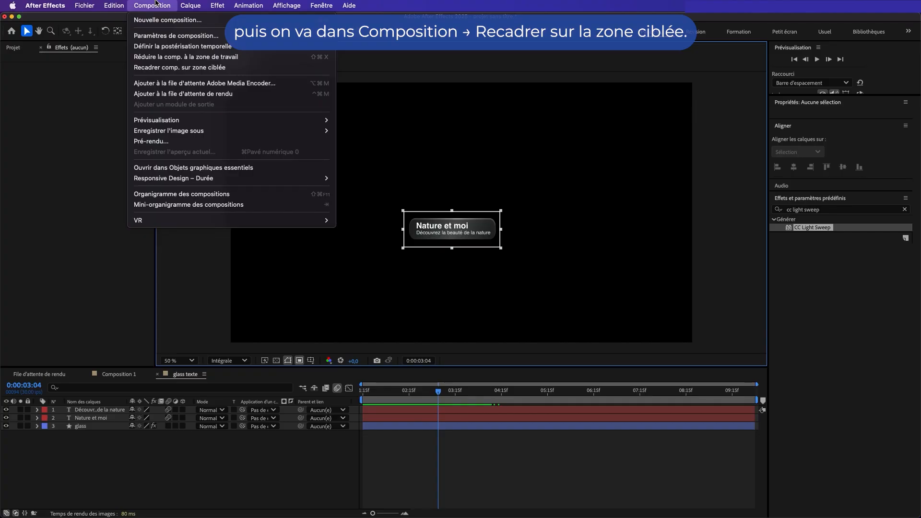
pyautogui.click(182, 67)
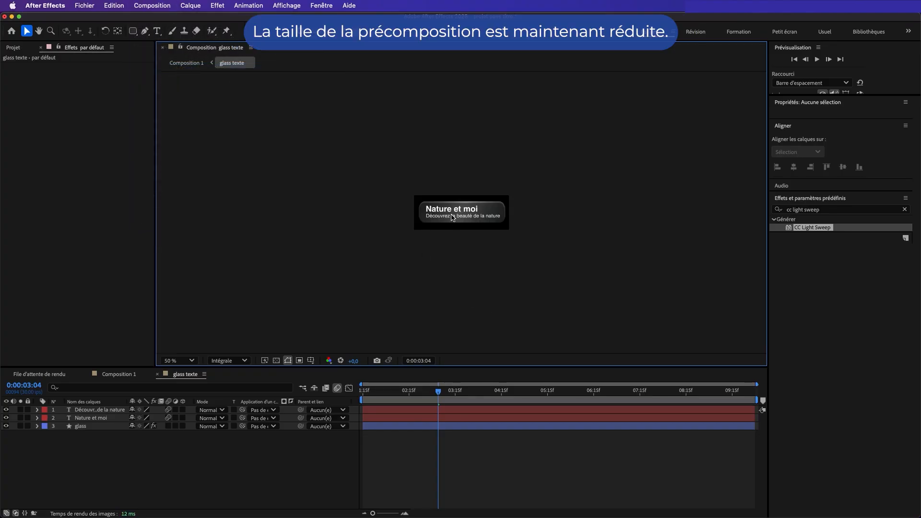
# - In Composition 1, place the glass texte layer at position 960,500, centred horizontally, and preview the animation
pyautogui.click(115, 374)
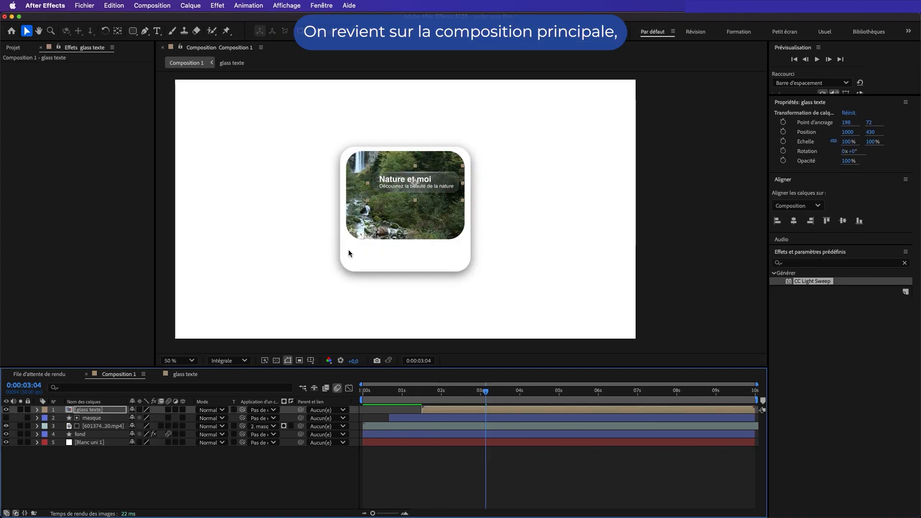
pyautogui.click(416, 185)
pyautogui.moveTo(415, 185); pyautogui.dragTo(407, 202)
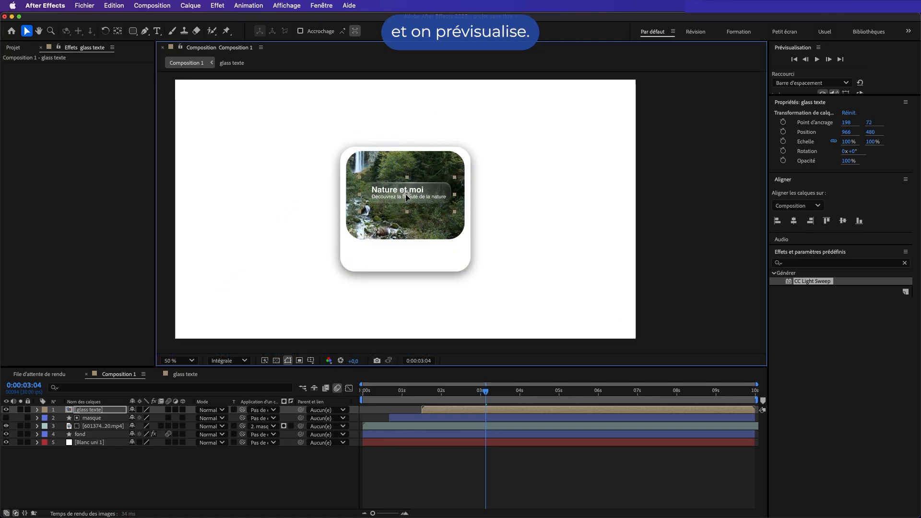
pyautogui.click(794, 221)
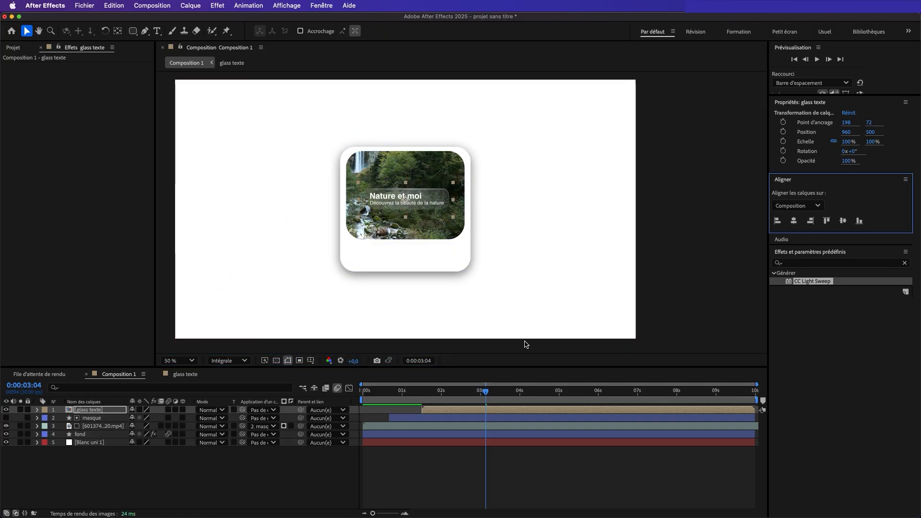
pyautogui.click(333, 397)
pyautogui.press('space')
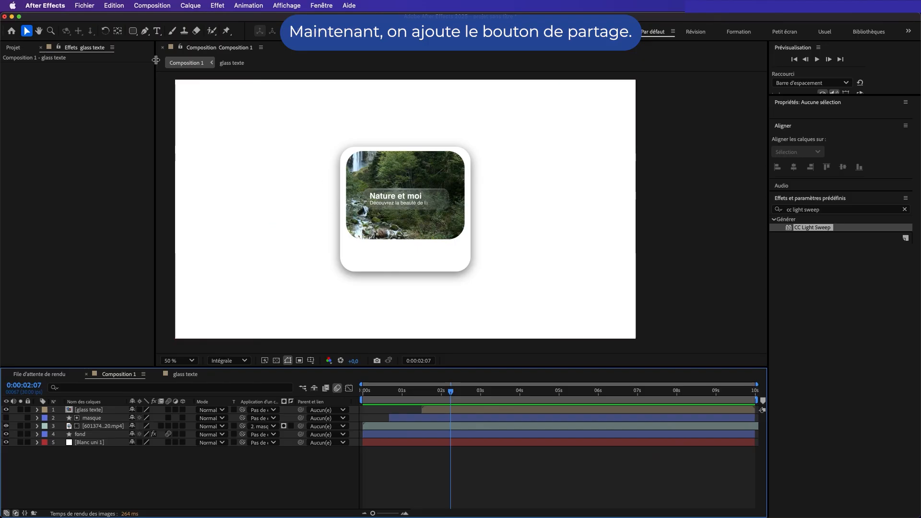
# - Draw a small white circle on the video below the text panel and centre it horizontally in the composition
pyautogui.click(133, 32)
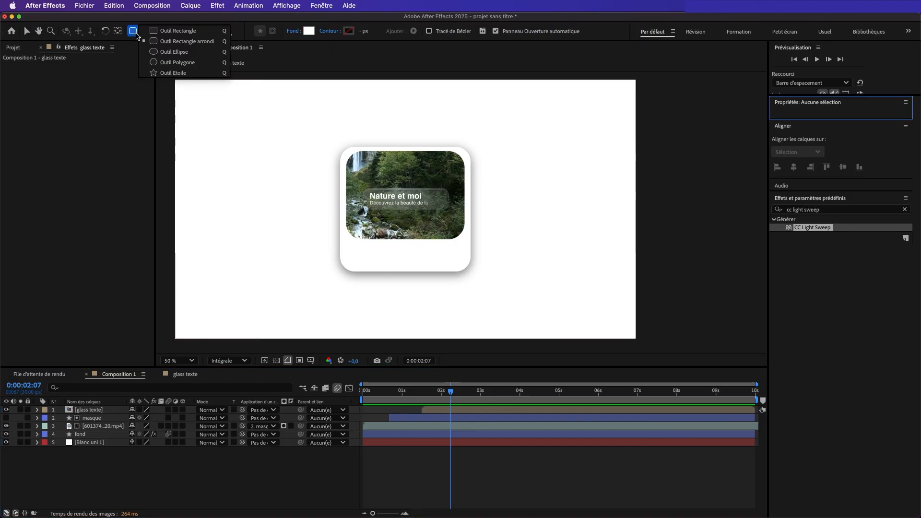
pyautogui.click(159, 52)
pyautogui.moveTo(395, 219); pyautogui.dragTo(412, 230)
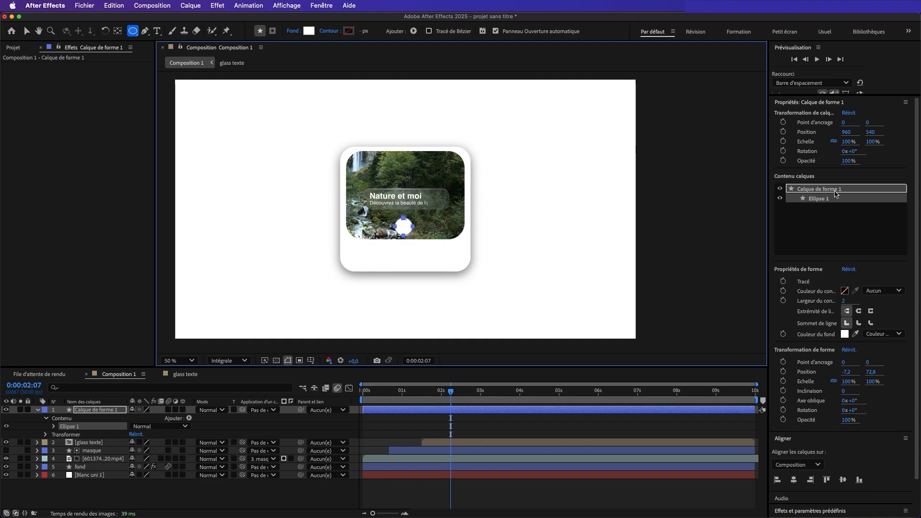
pyautogui.click(794, 480)
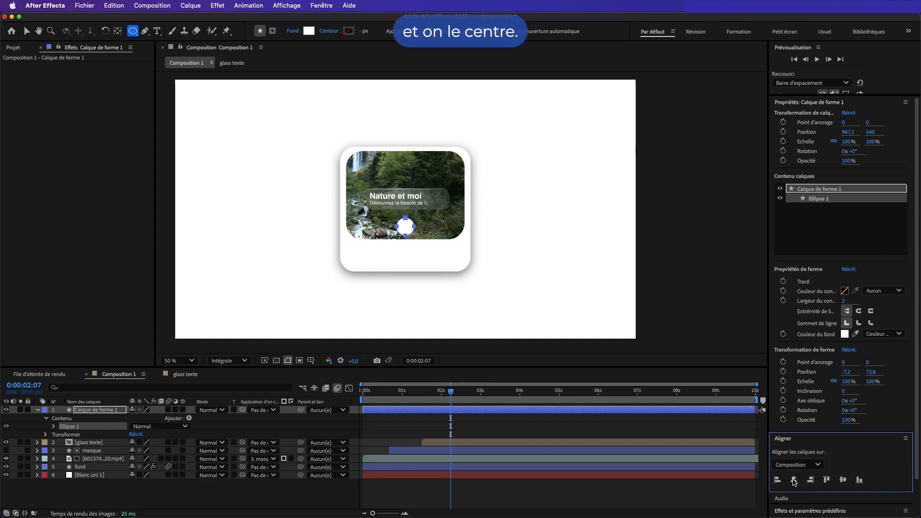
pyautogui.click(272, 493)
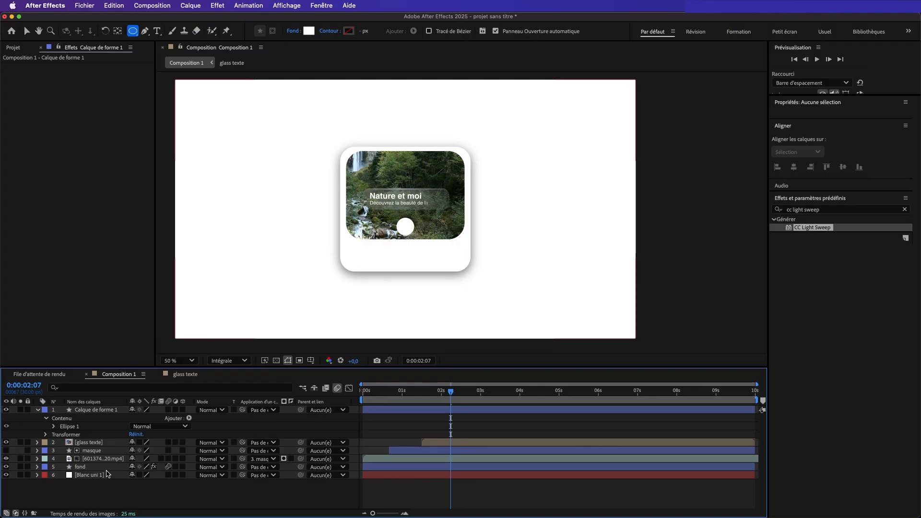
# - Copy the glass layer's CC Light Sweep effect onto the circle layer in Composition 1, with the circle's anchor point centred
pyautogui.click(183, 375)
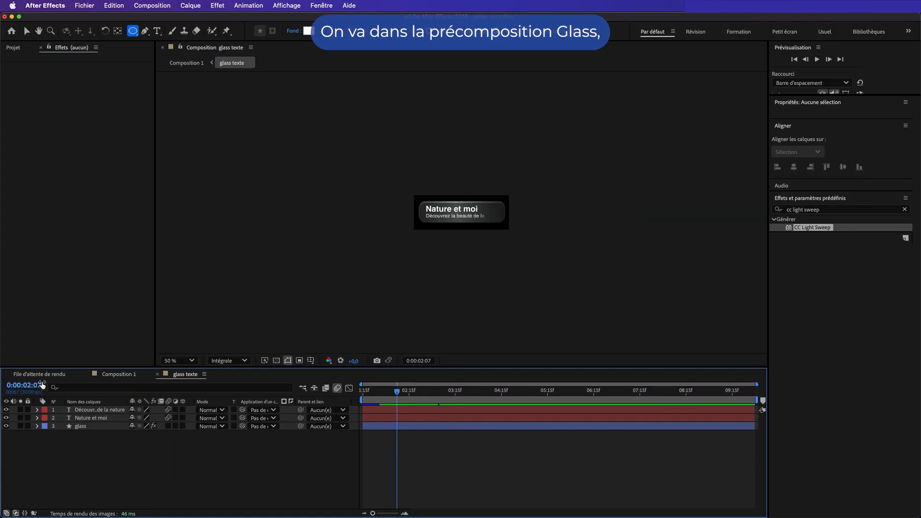
pyautogui.click(80, 425)
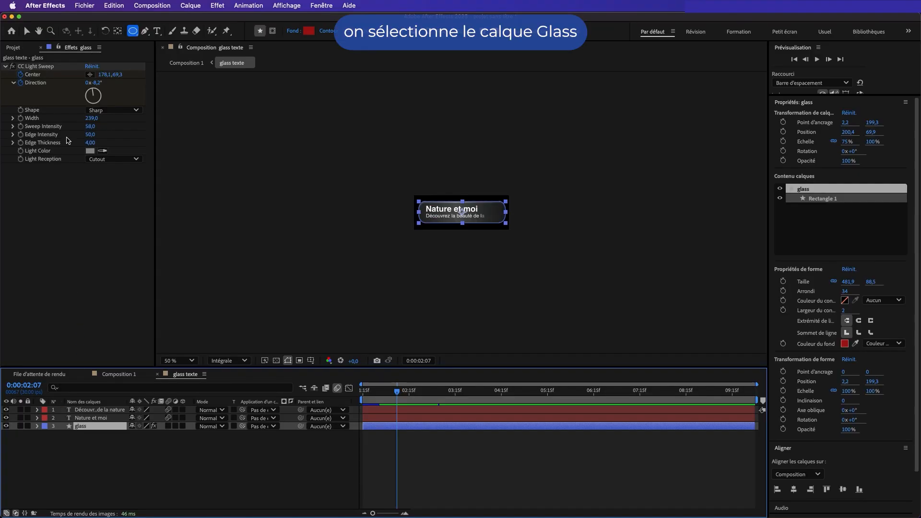
pyautogui.click(48, 66)
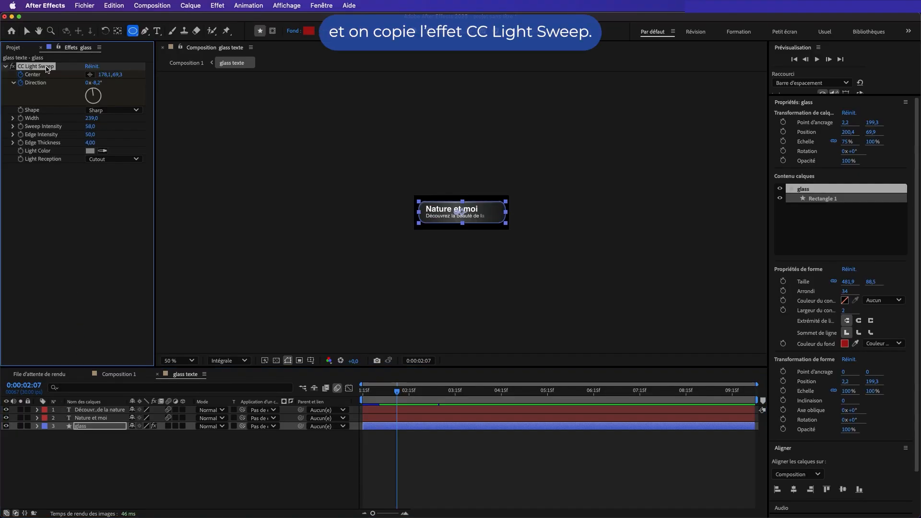
pyautogui.click(107, 375)
pyautogui.click(95, 410)
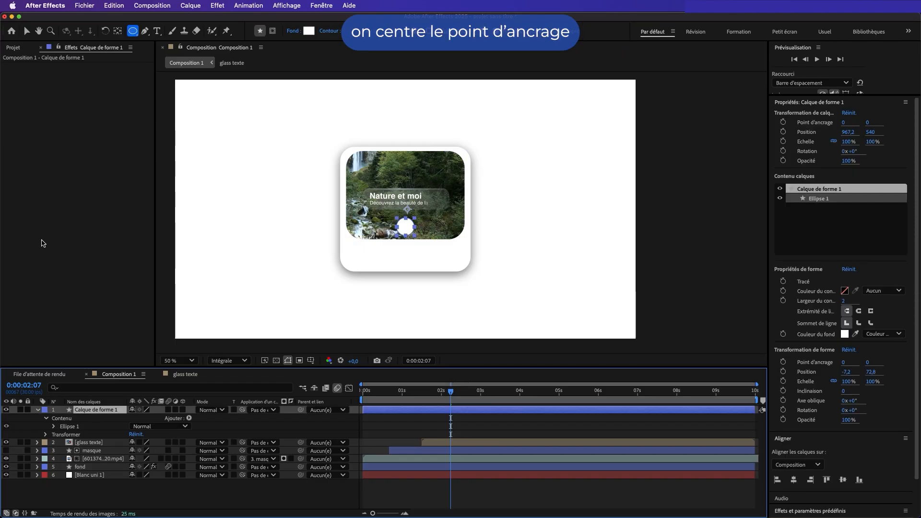
pyautogui.doubleClick(117, 31)
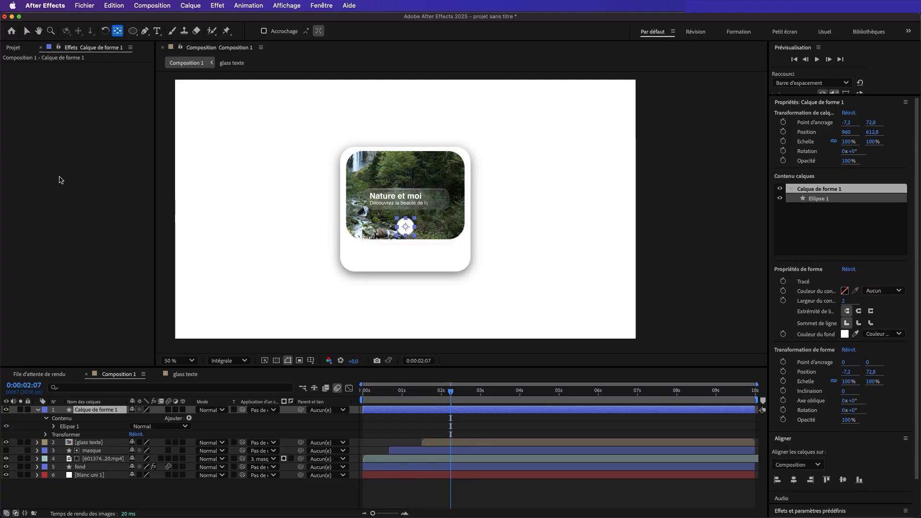
pyautogui.press('super+v')
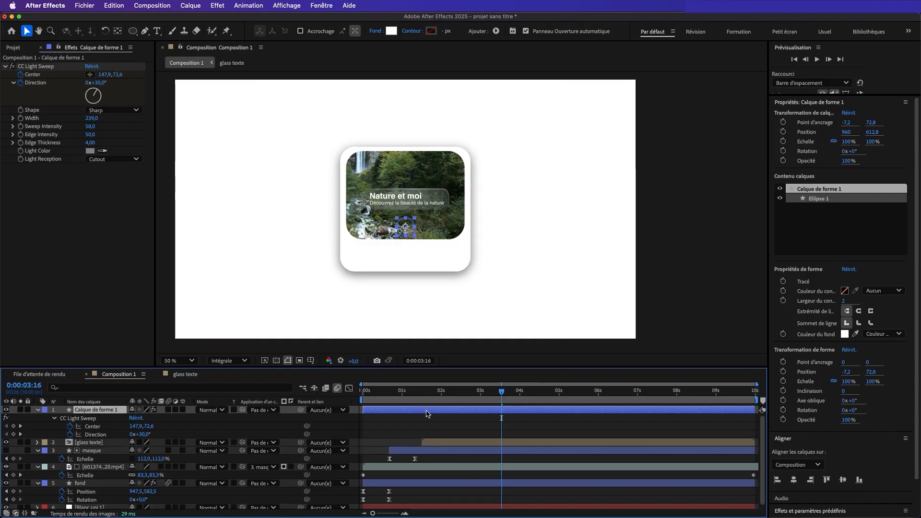
# - Replace the circle's CC Light Sweep Center and Direction keyframes with a static Center at 905,9, 570,6, and trim the layer to start at 0:00:02:14
pyautogui.click(33, 68)
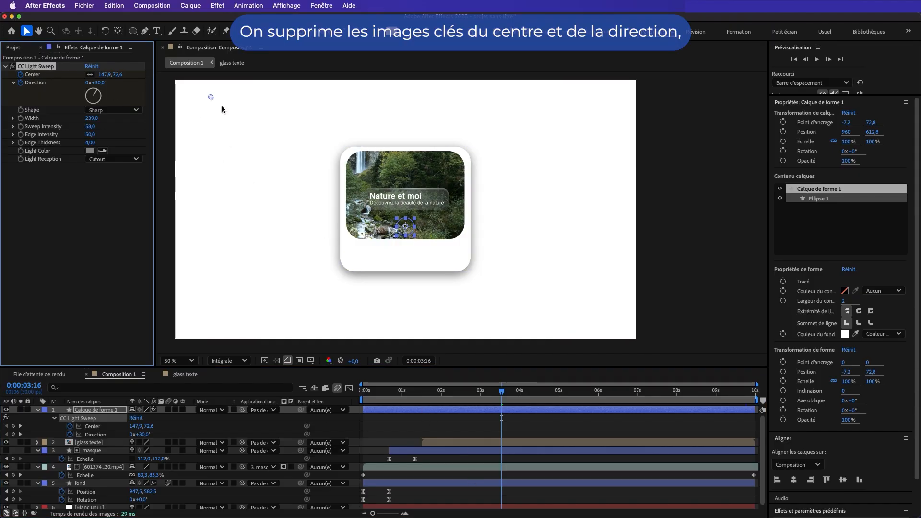
pyautogui.click(20, 83)
pyautogui.click(20, 75)
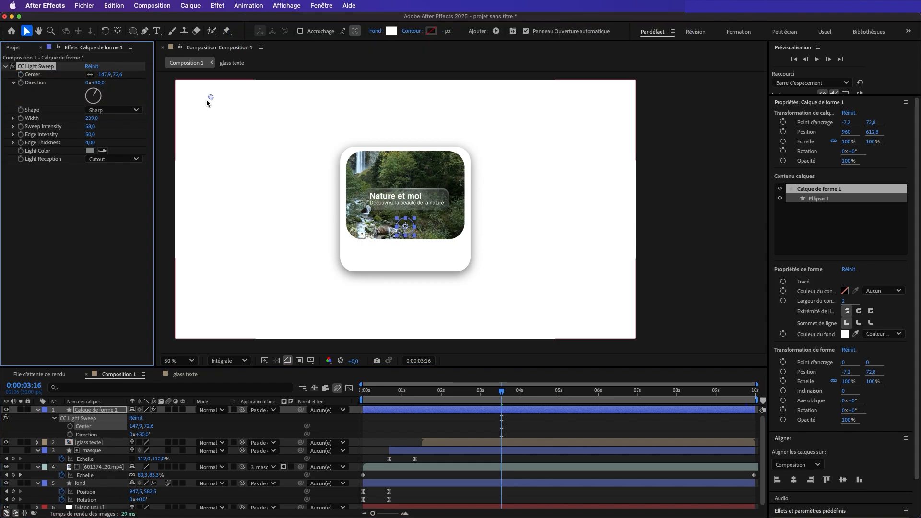
pyautogui.moveTo(210, 96); pyautogui.dragTo(391, 218)
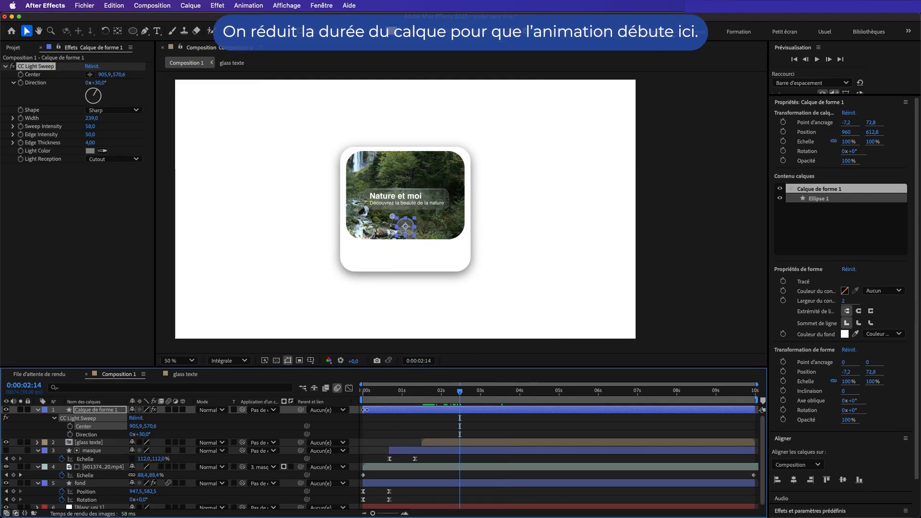
pyautogui.moveTo(365, 409); pyautogui.dragTo(457, 423)
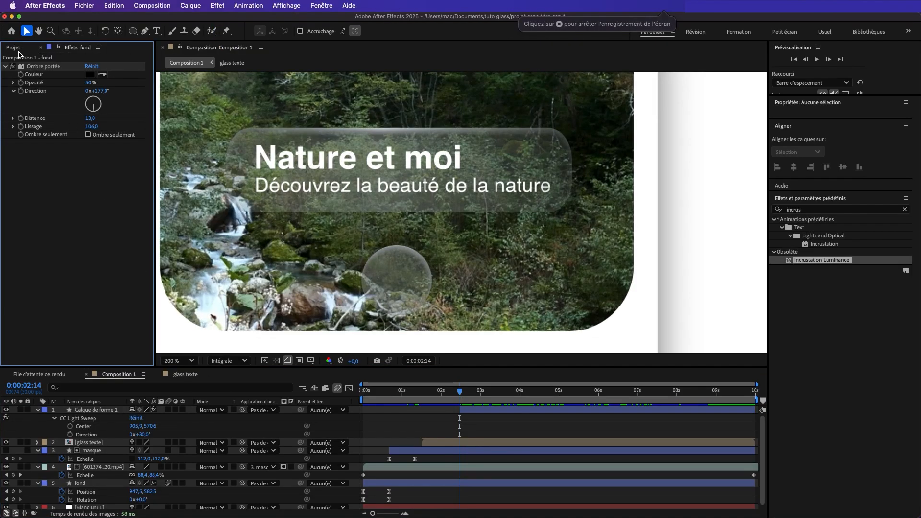
# - Add envoyer.png as the top layer of Composition 1 at 31% scale and trim it to start at 0:00:02:14
pyautogui.click(14, 47)
pyautogui.moveTo(46, 151); pyautogui.dragTo(97, 415)
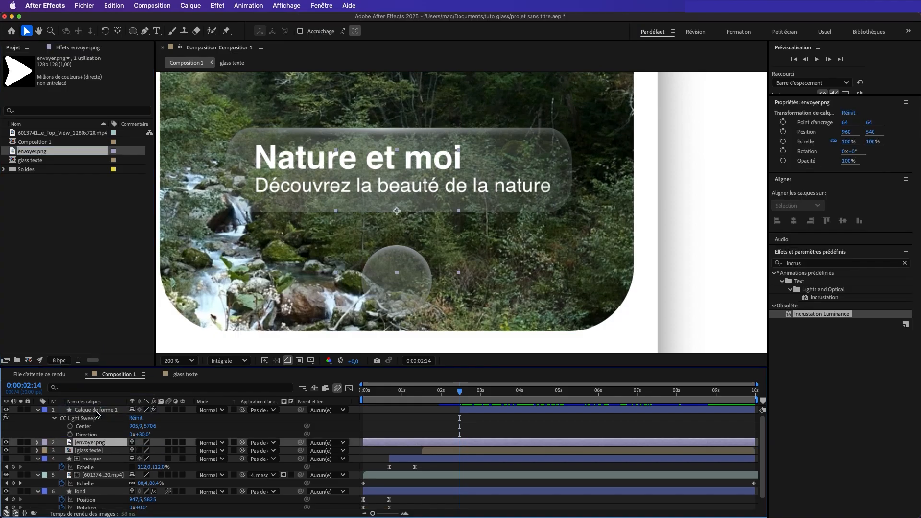
pyautogui.press('s')
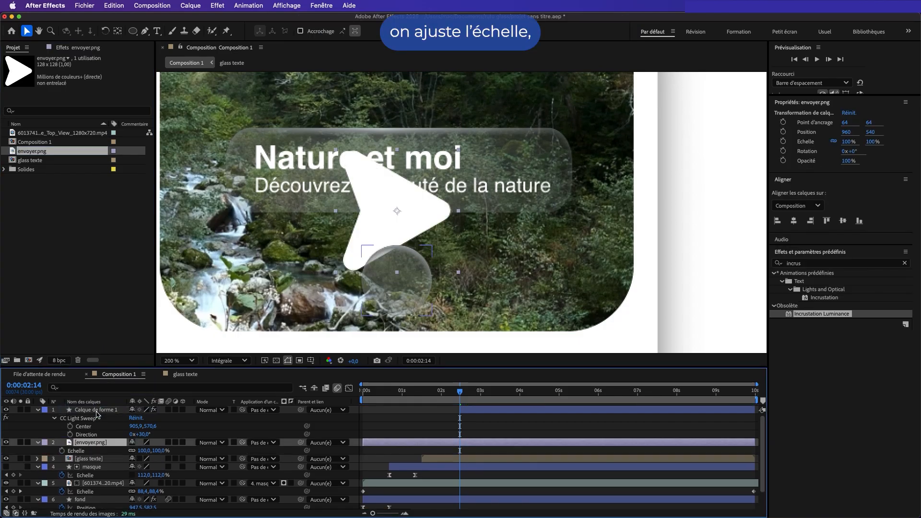
pyautogui.moveTo(145, 452); pyautogui.dragTo(74, 407)
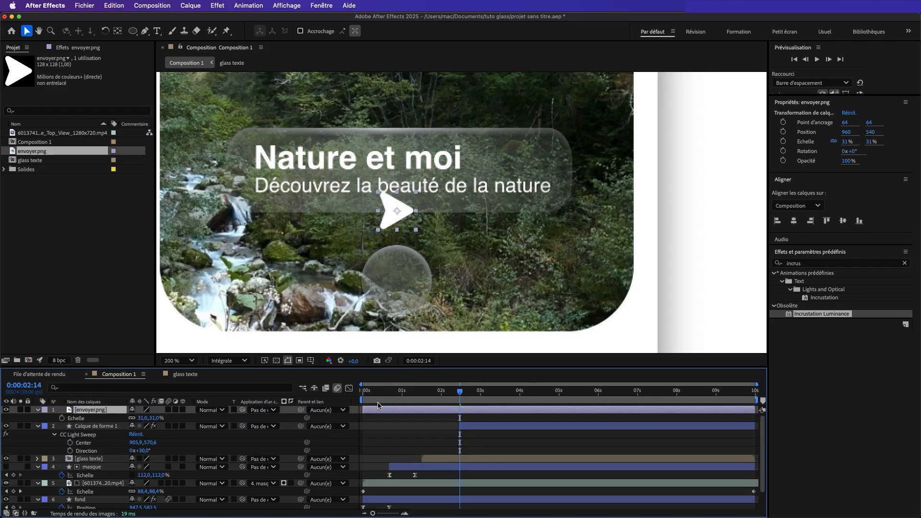
pyautogui.moveTo(359, 414); pyautogui.dragTo(440, 417)
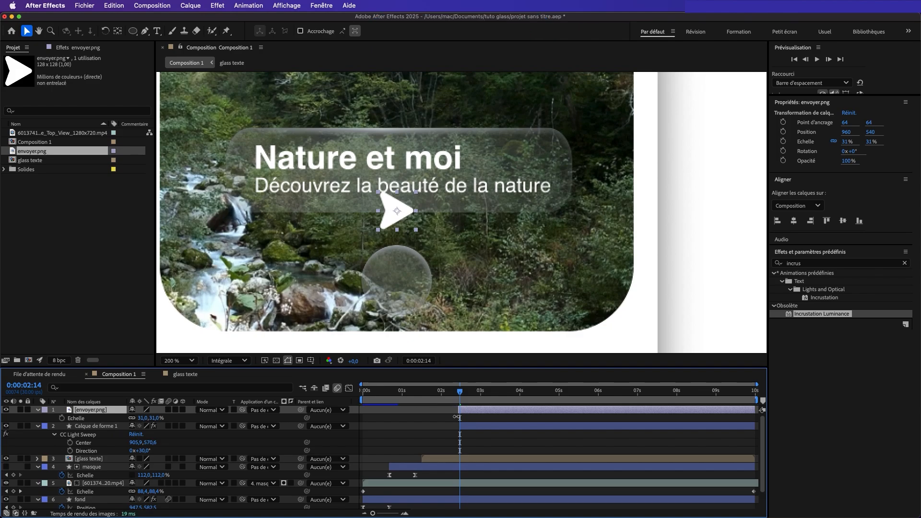
# - Place the envoyer.png arrow over the glass circle at 963, 613.5 and rotate it to -46.6°
pyautogui.click(38, 410)
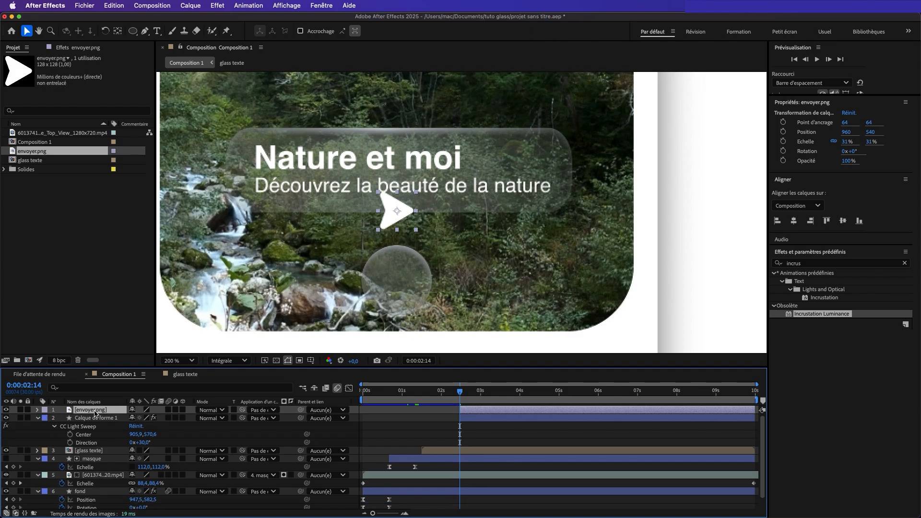
pyautogui.moveTo(400, 214); pyautogui.dragTo(403, 284)
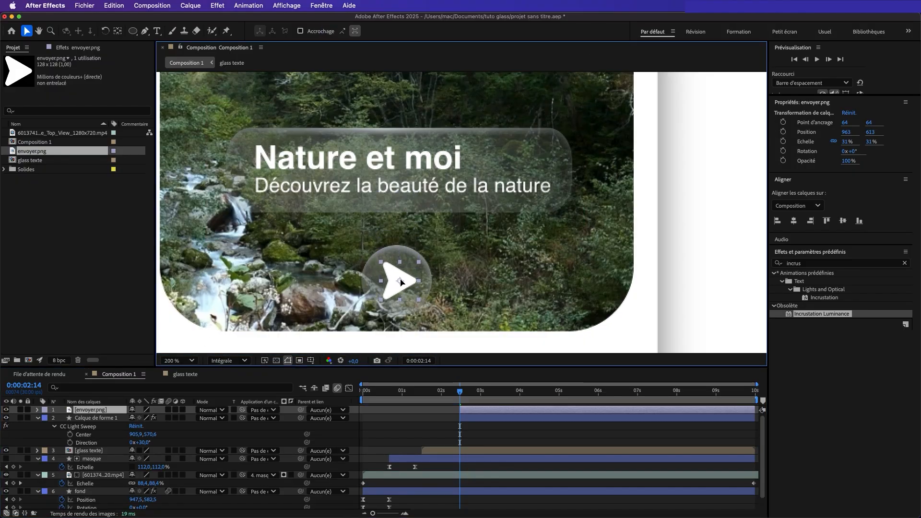
pyautogui.click(105, 31)
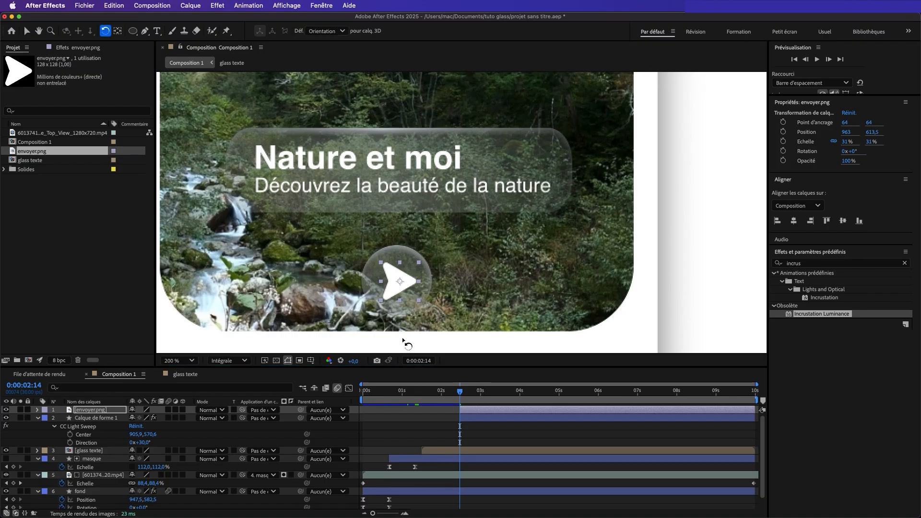
pyautogui.moveTo(389, 314)
pyautogui.mouseDown()
pyautogui.moveTo(391, 305)
pyautogui.moveTo(401, 311)
pyautogui.mouseUp()
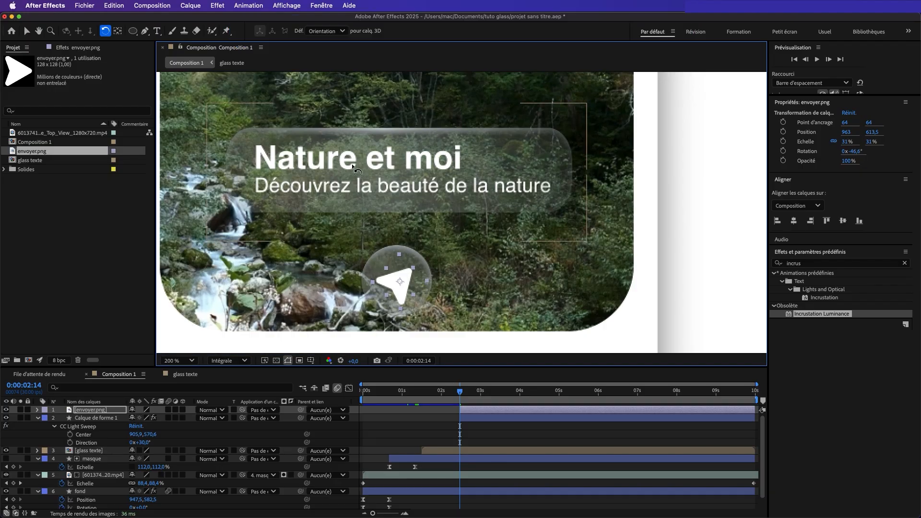
pyautogui.click(95, 411)
pyautogui.click(38, 418)
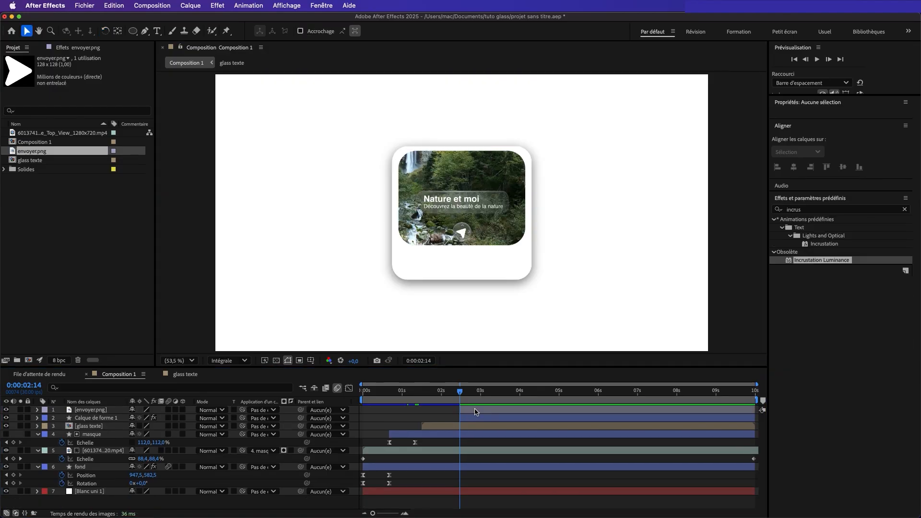
# - Precompose the envoyer.png and circle shape layers together as CERCLE, transferring all attributes to the new composition
pyautogui.click(475, 412)
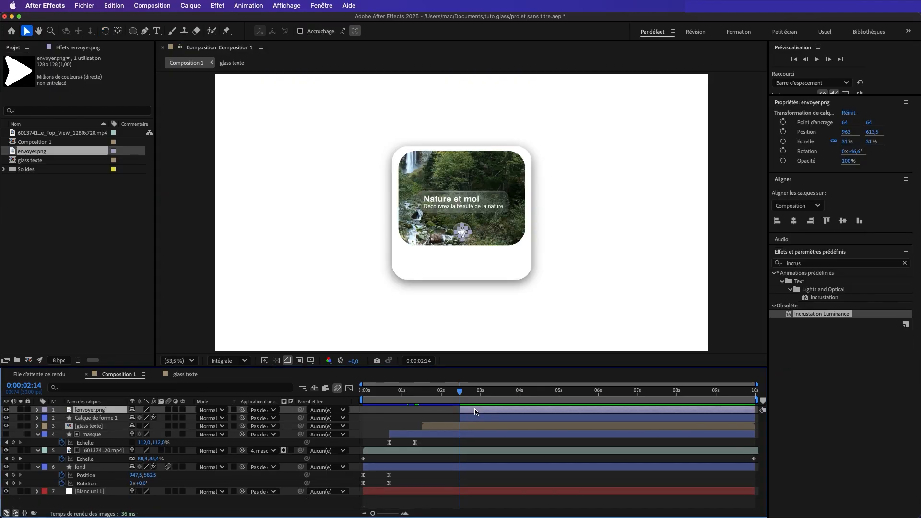
pyautogui.keyDown('shift'); pyautogui.click(476, 420); pyautogui.keyUp('shift')
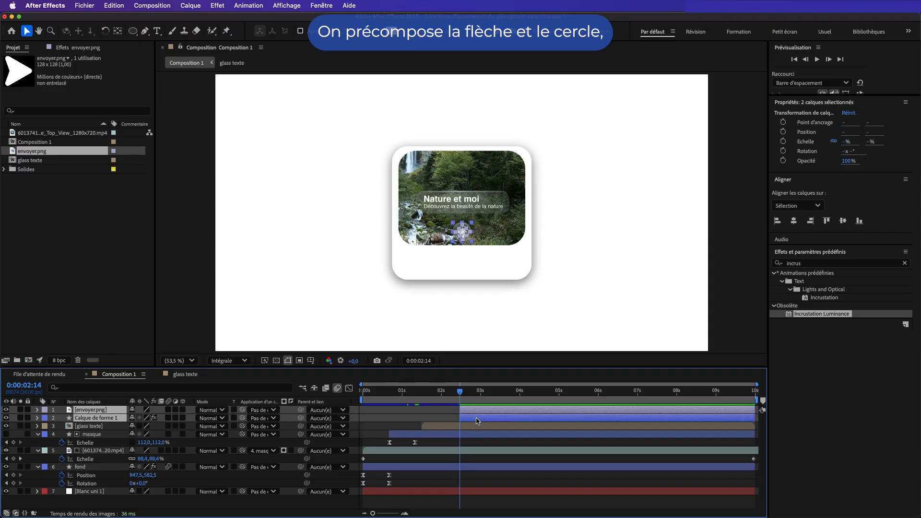
pyautogui.rightClick(477, 421)
pyautogui.click(509, 450)
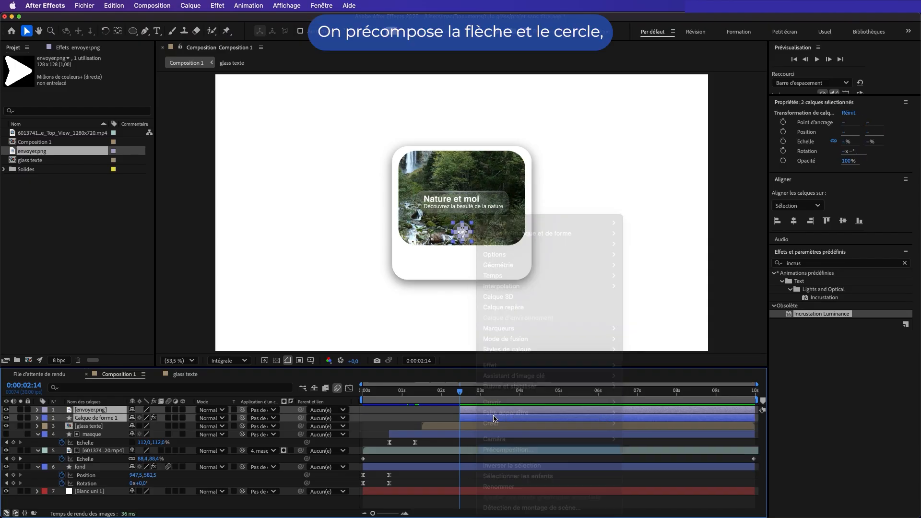
pyautogui.write('CERCLE')
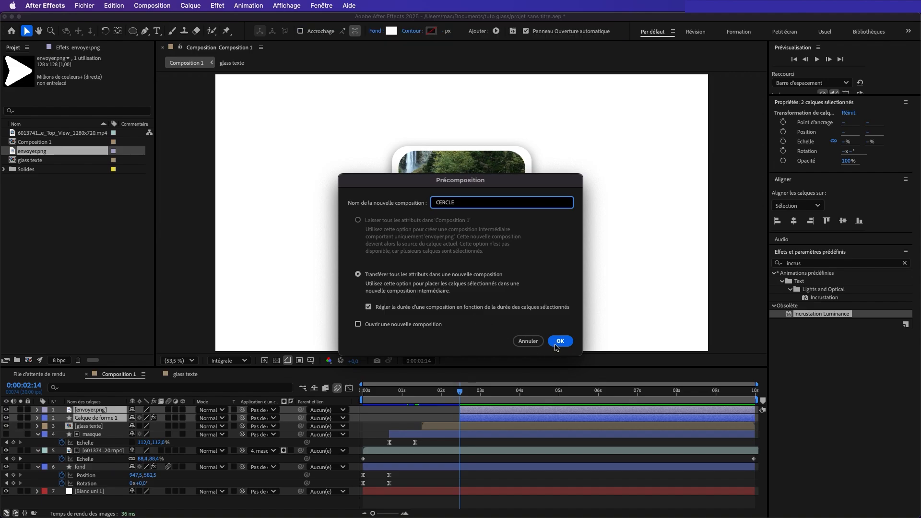
pyautogui.click(559, 342)
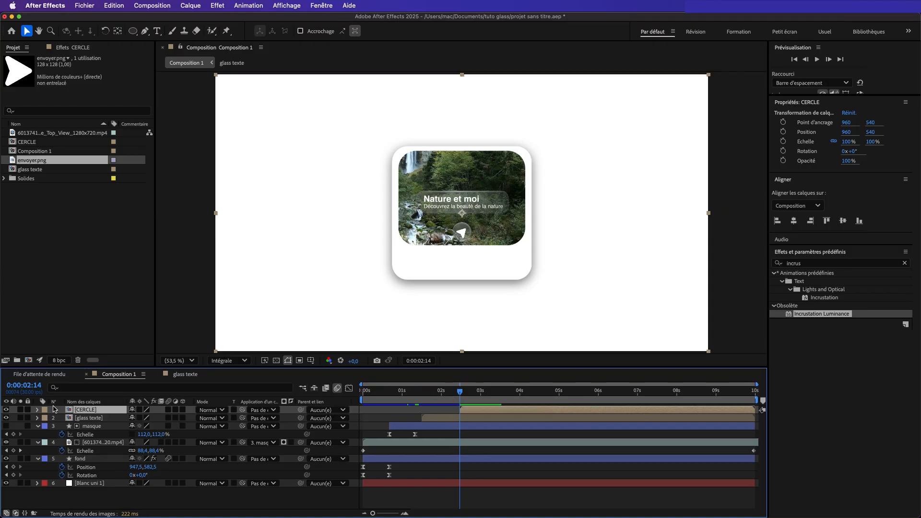
# - Add Rotation and Scale keyframes to the CERCLE layer at 0:00:03:04, 20 frames after its start
pyautogui.click(37, 410)
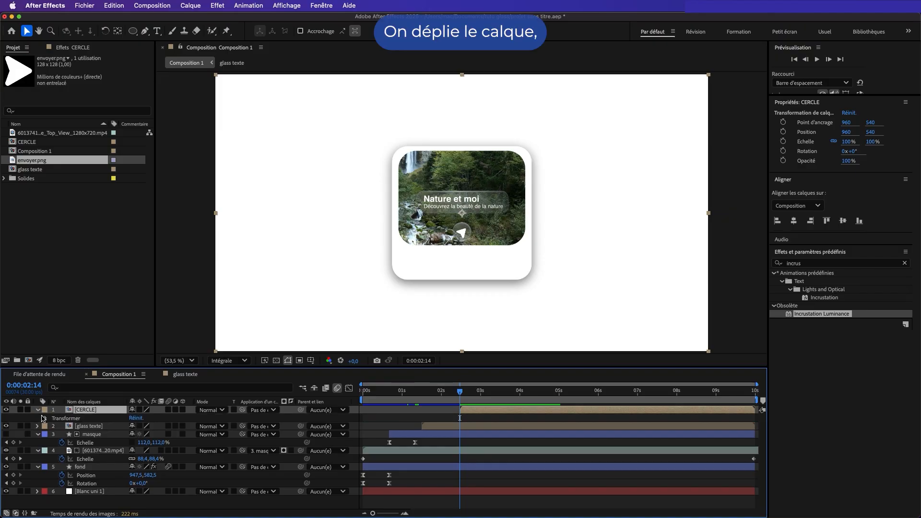
pyautogui.click(46, 418)
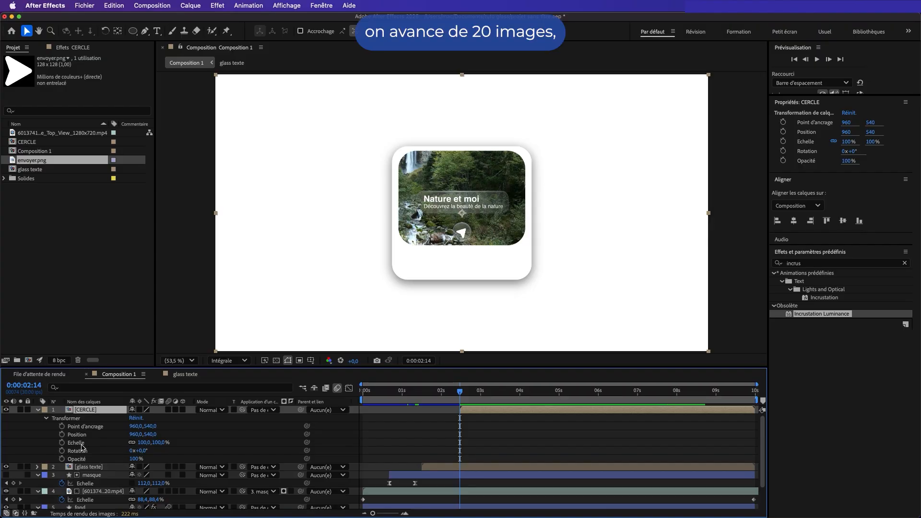
pyautogui.hotkey('shift', 'pagedown')
pyautogui.hotkey('shift', 'pagedown')
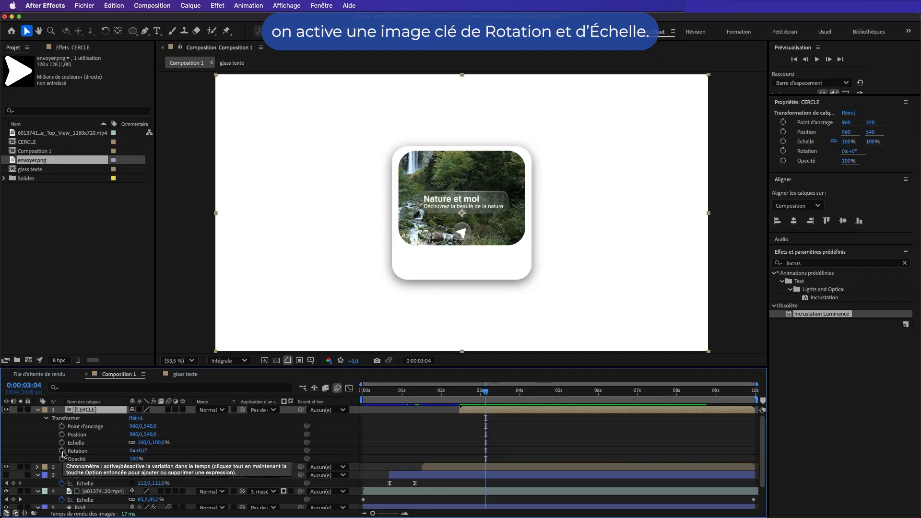
pyautogui.click(62, 451)
pyautogui.click(62, 443)
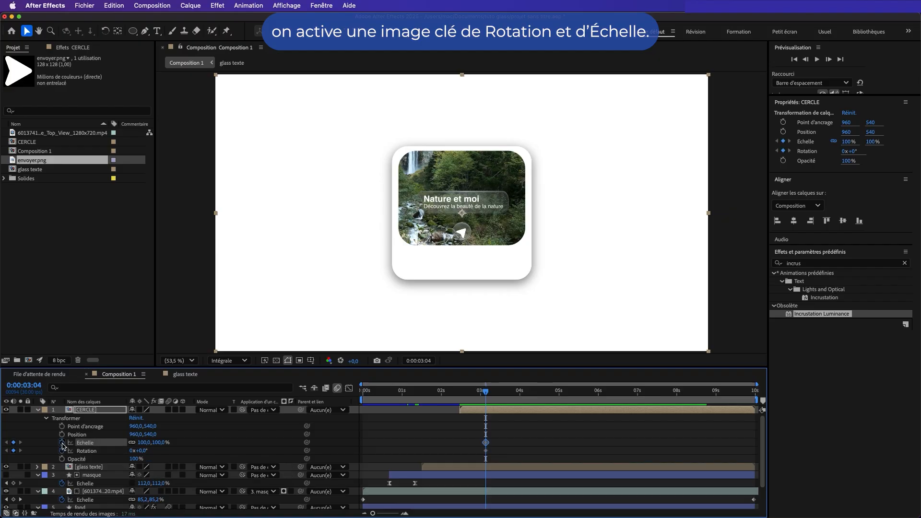
# - Set CERCLE's Scale to 0% and Rotation to -30° at 0:00:02:14, and preview the entrance animation
pyautogui.press('i')
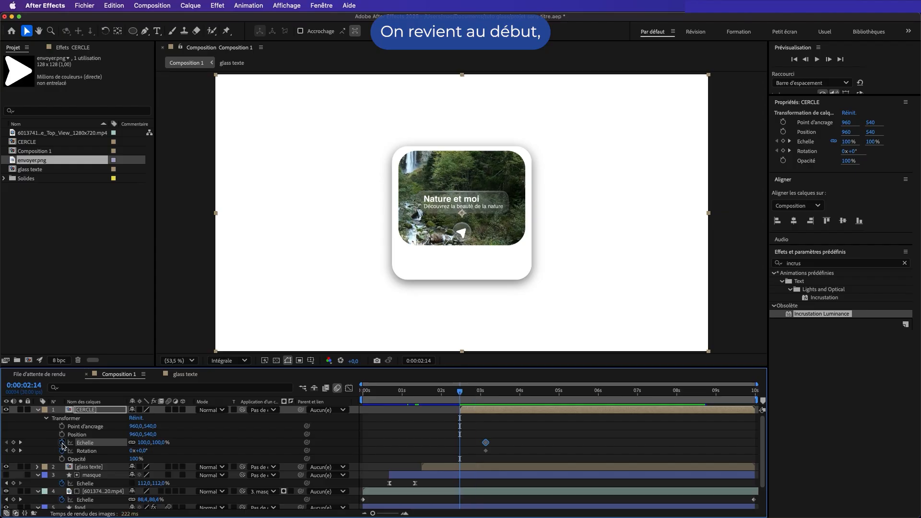
pyautogui.click(144, 443)
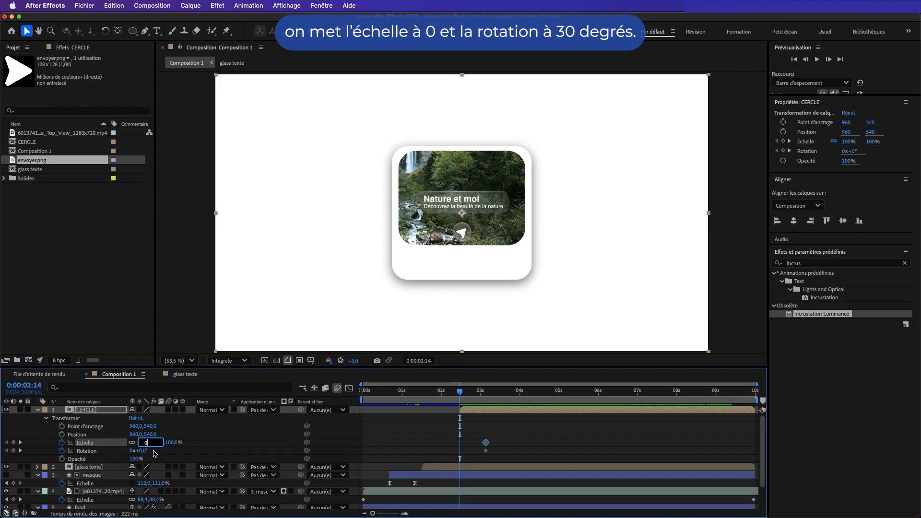
pyautogui.click(154, 454)
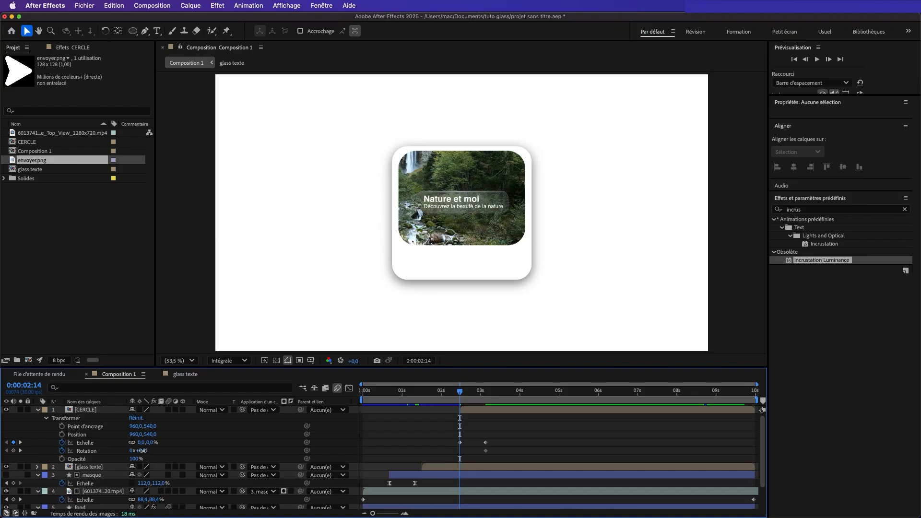
pyautogui.moveTo(143, 451); pyautogui.dragTo(128, 451)
pyautogui.click(446, 391)
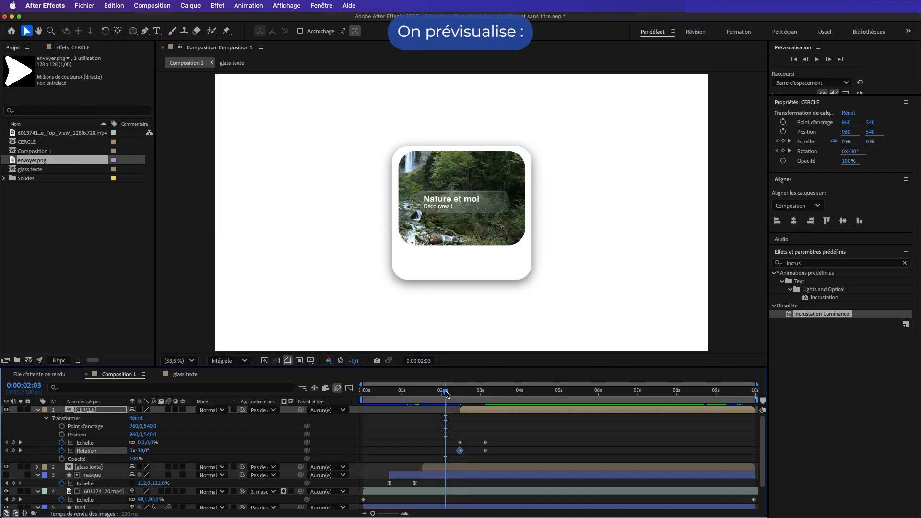
pyautogui.press('space')
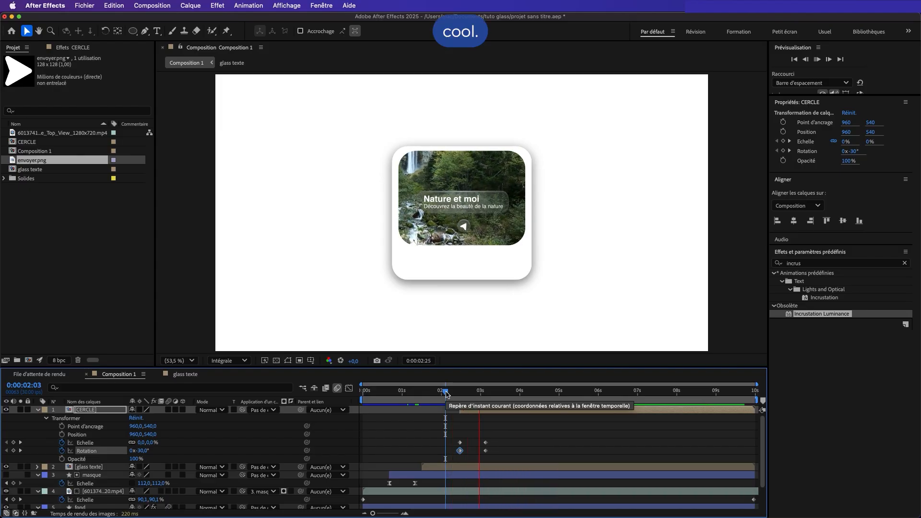
pyautogui.moveTo(445, 395); pyautogui.dragTo(363, 392)
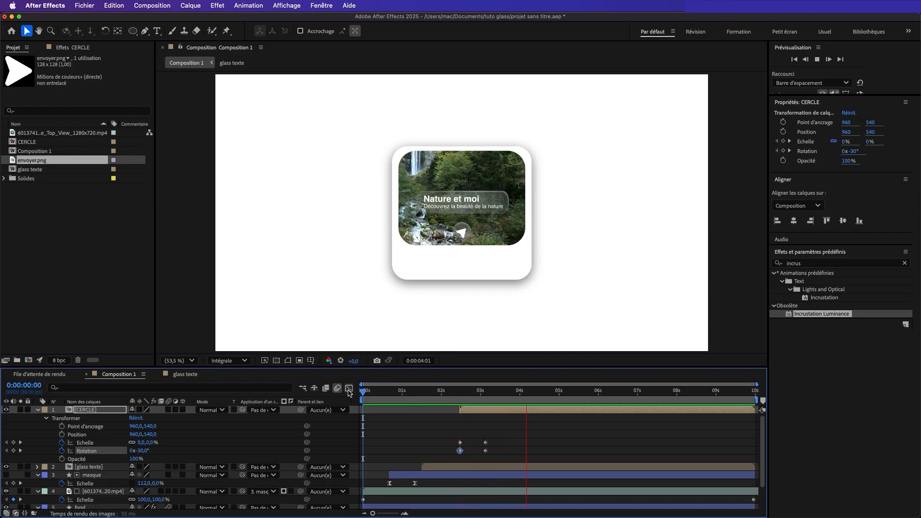
# - Open the CERCLE precomposition and add a Rotation keyframe to the envoyer.png arrow at 0:00:03:27
pyautogui.click(413, 397)
pyautogui.press('t')
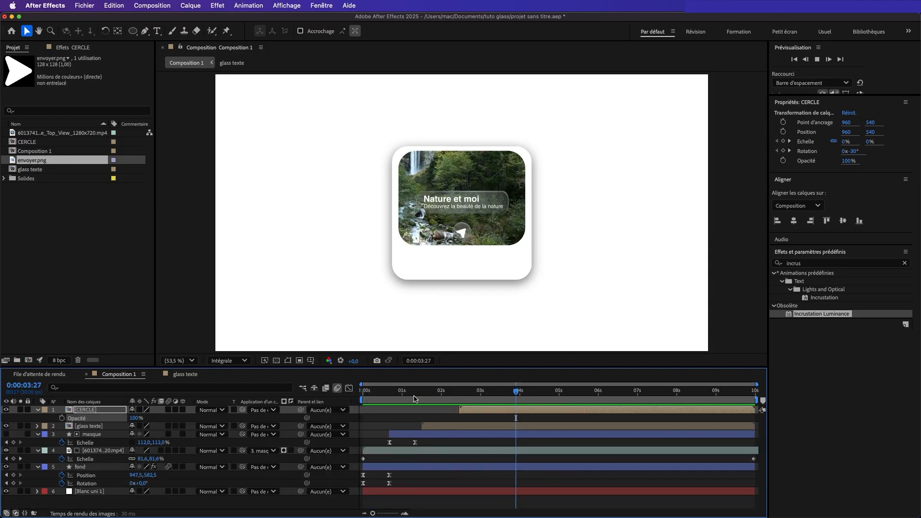
pyautogui.doubleClick(492, 412)
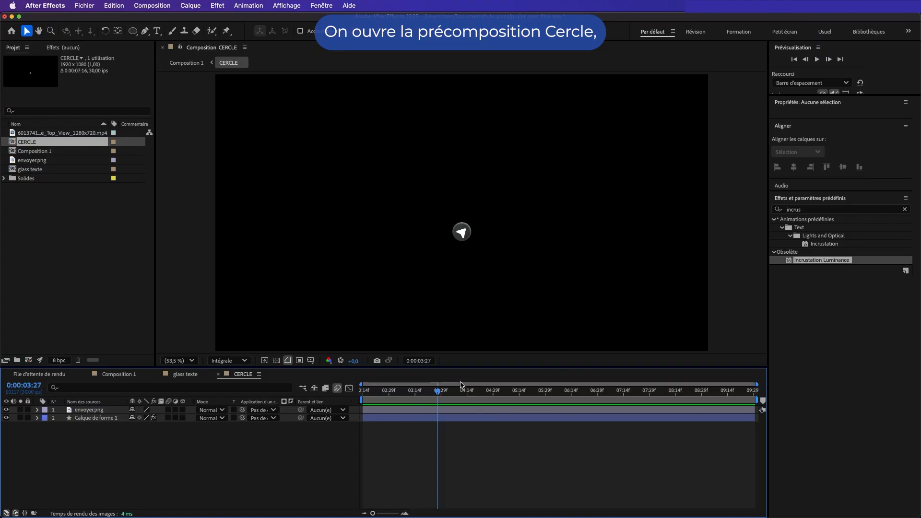
pyautogui.click(91, 410)
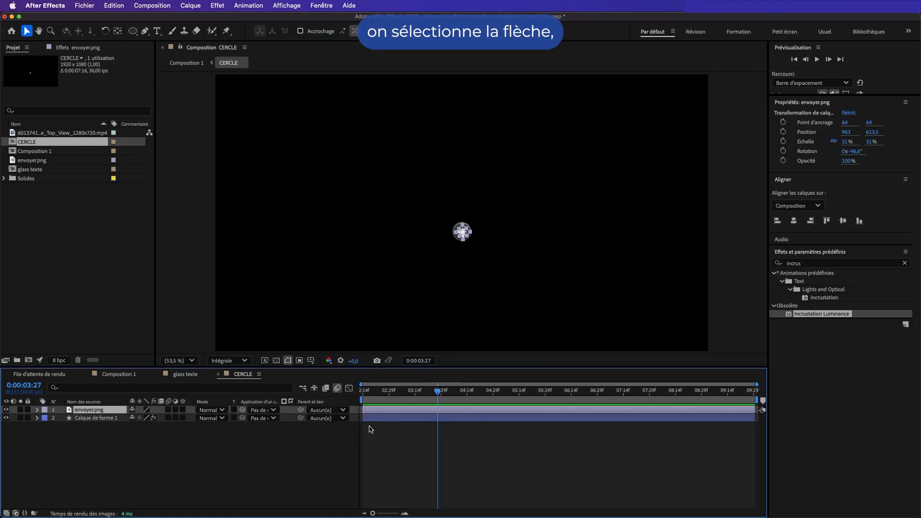
pyautogui.press('r')
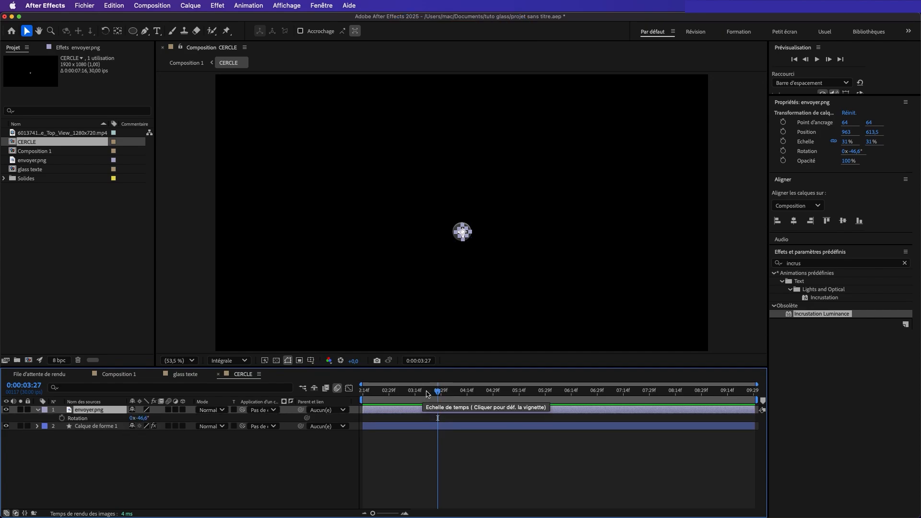
pyautogui.click(62, 421)
# - Set the arrow's Rotation to -183.6° at 0:00:02:29 and preview its turn from the start of the precomposition
pyautogui.moveTo(437, 391); pyautogui.dragTo(388, 395)
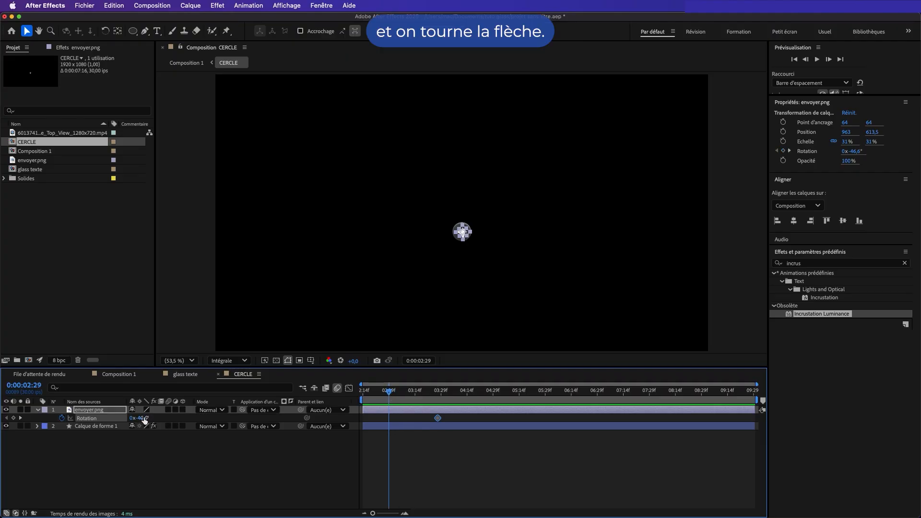
pyautogui.moveTo(143, 418); pyautogui.dragTo(94, 435)
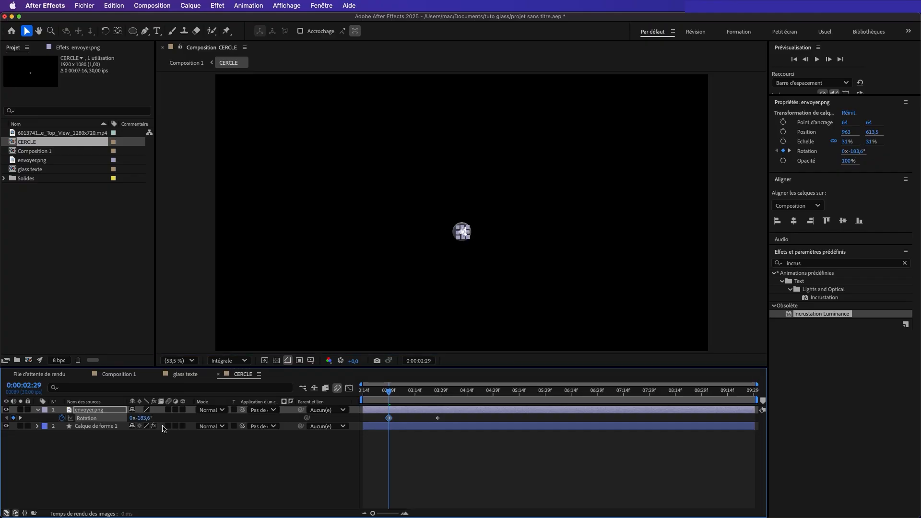
pyautogui.moveTo(388, 394); pyautogui.dragTo(337, 397)
pyautogui.press('space')
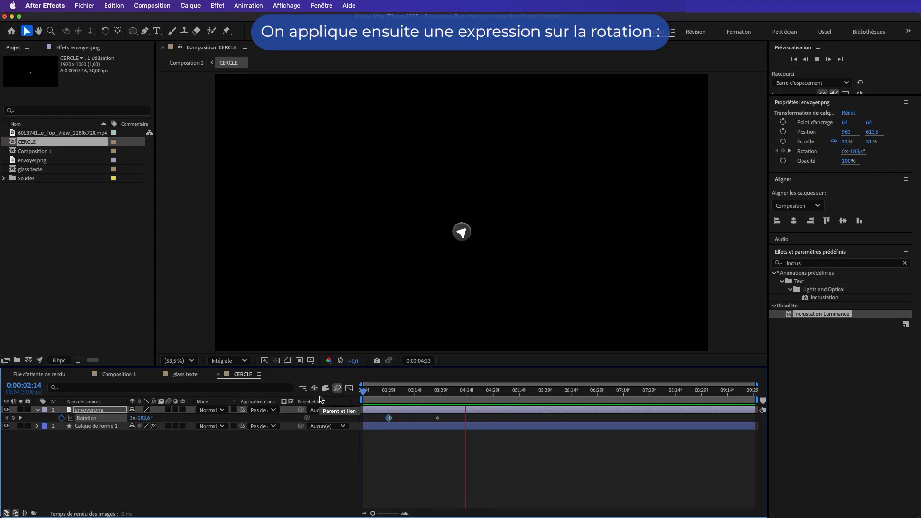
pyautogui.press('space')
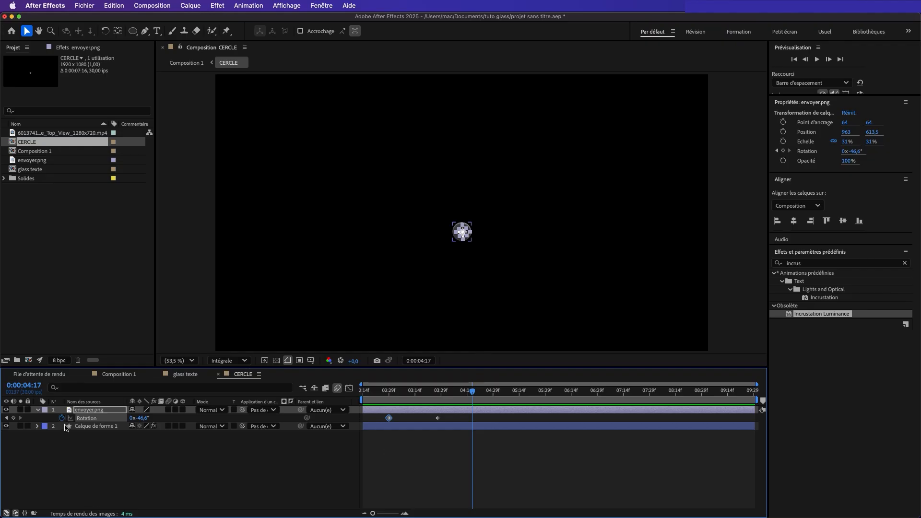
# - Apply the expression loopOut("pingpong") to the arrow's Rotation and preview the loop from the start
pyautogui.keyDown('alt'); pyautogui.click(62, 420); pyautogui.keyUp('alt')
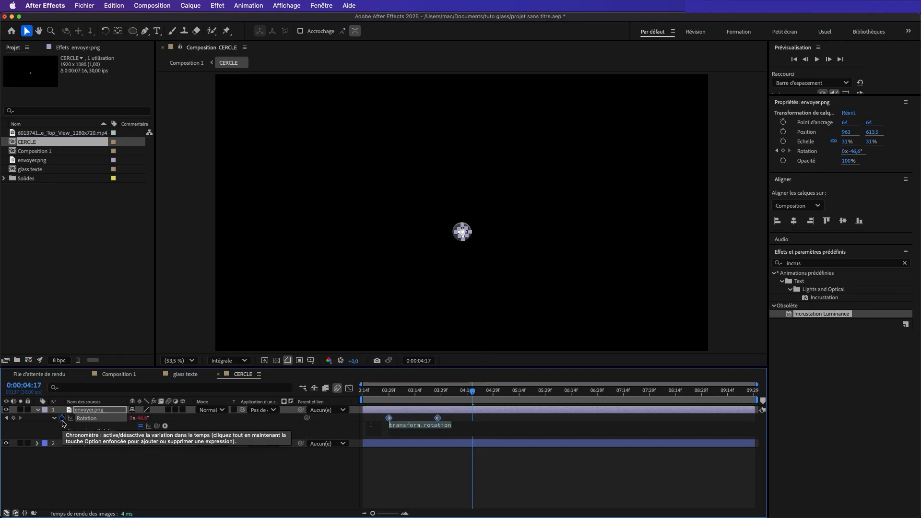
pyautogui.write('l')
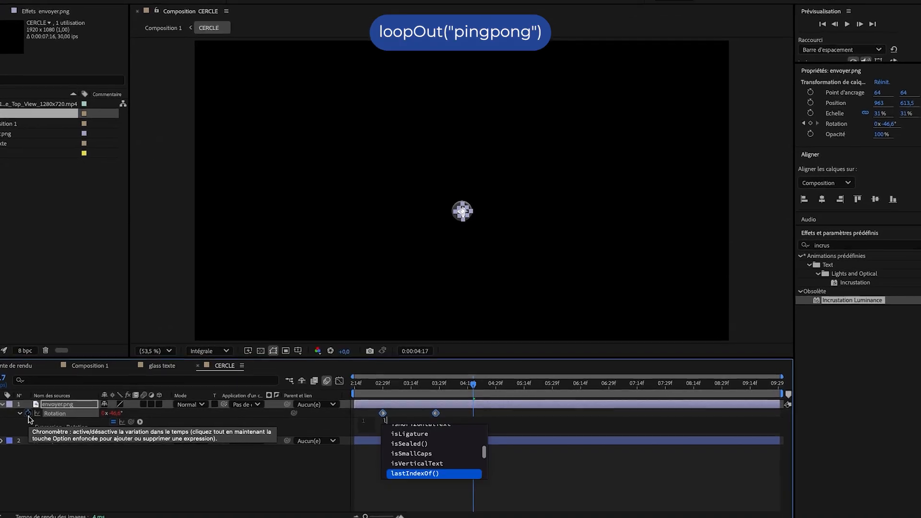
pyautogui.write('oopou')
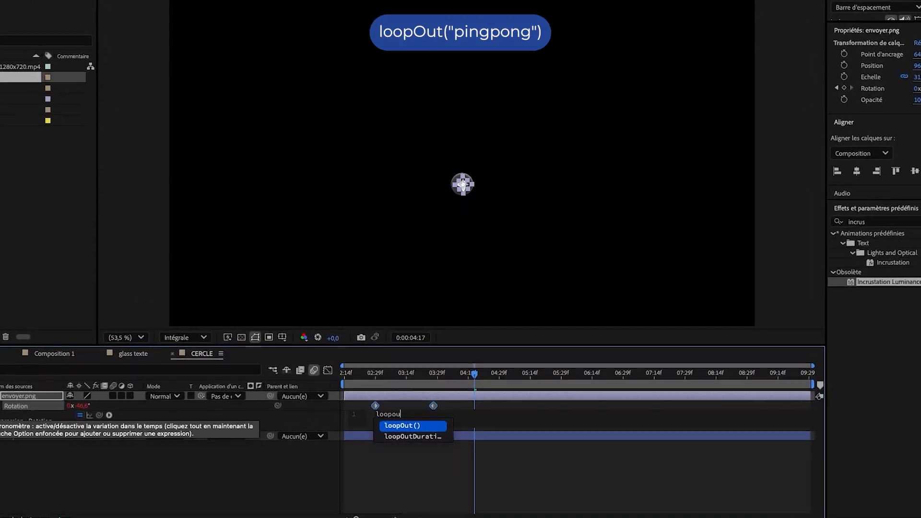
pyautogui.write('t')
pyautogui.press('Return')
pyautogui.write('"')
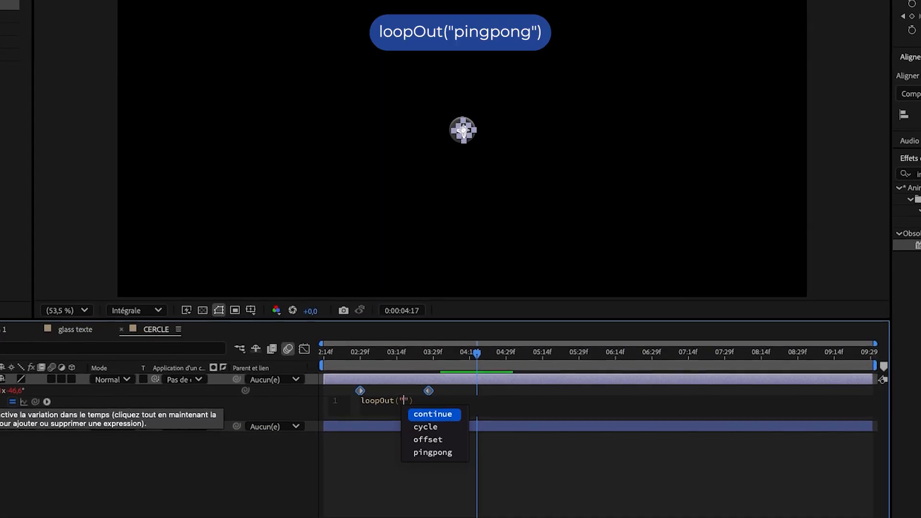
pyautogui.press('Down')
pyautogui.press('Down')
pyautogui.press('Down')
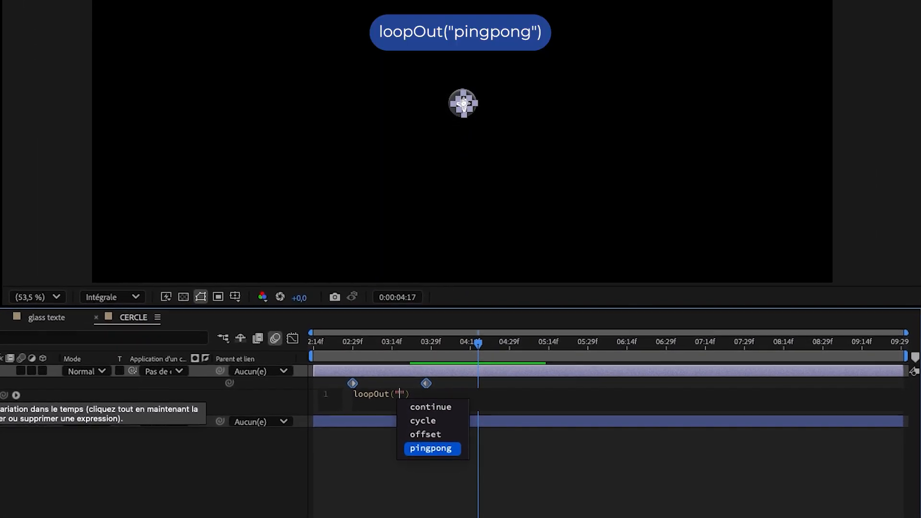
pyautogui.press('Return')
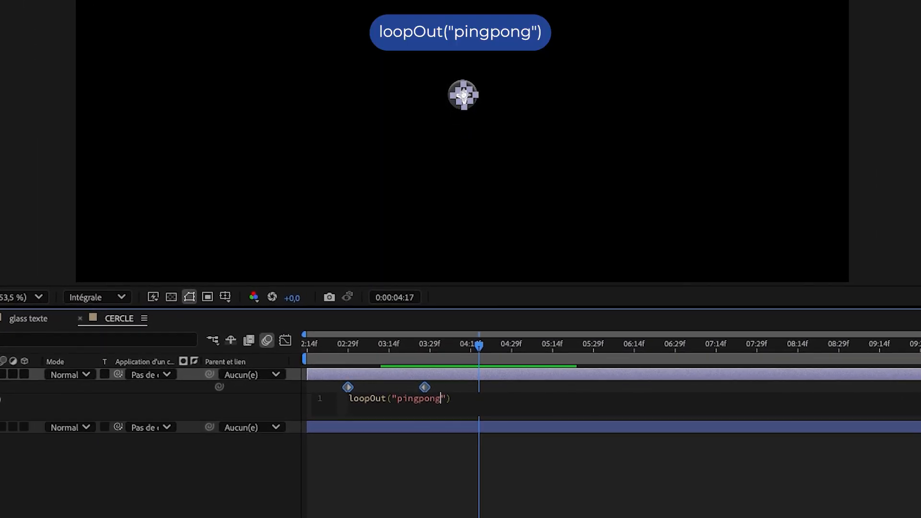
pyautogui.click(230, 453)
pyautogui.moveTo(339, 347); pyautogui.dragTo(282, 344)
pyautogui.press('space')
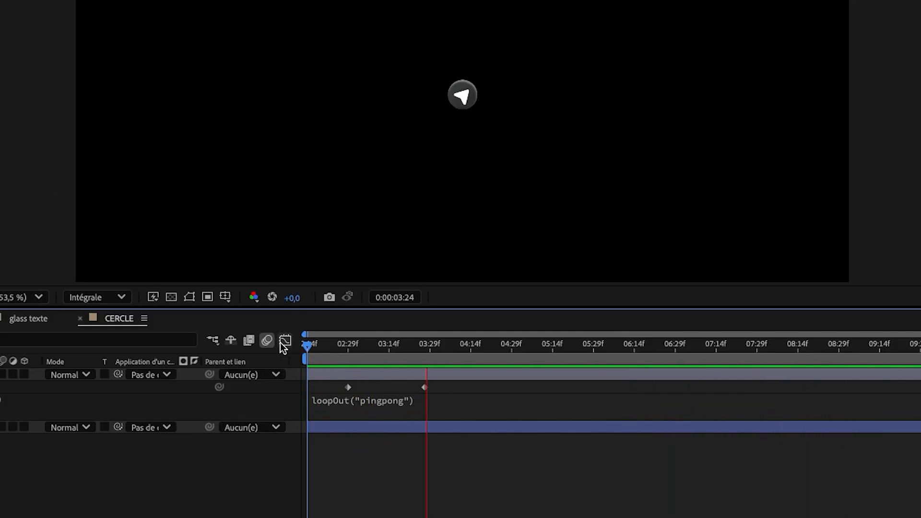
# - Apply Easy Ease to both Rotation keyframes of the arrow and return to Composition 1
pyautogui.press('space')
pyautogui.moveTo(460, 382); pyautogui.dragTo(355, 404)
pyautogui.press('F9')
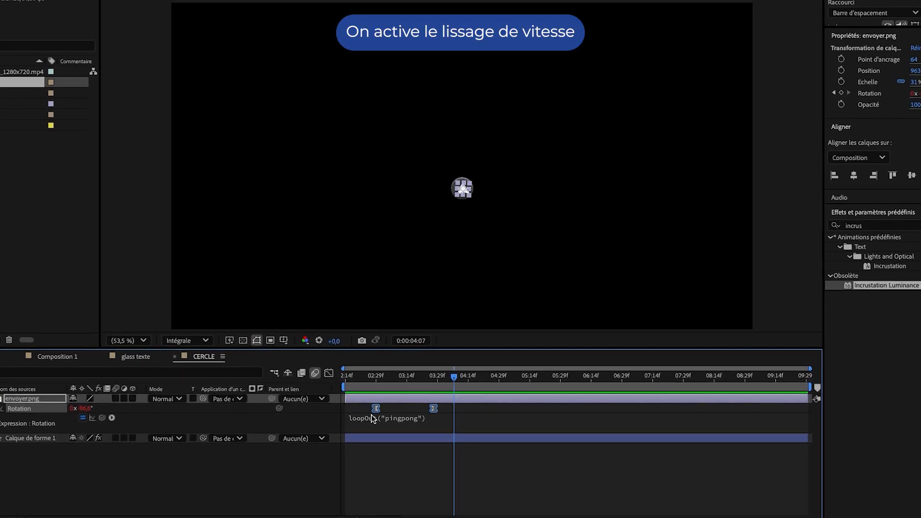
pyautogui.click(57, 357)
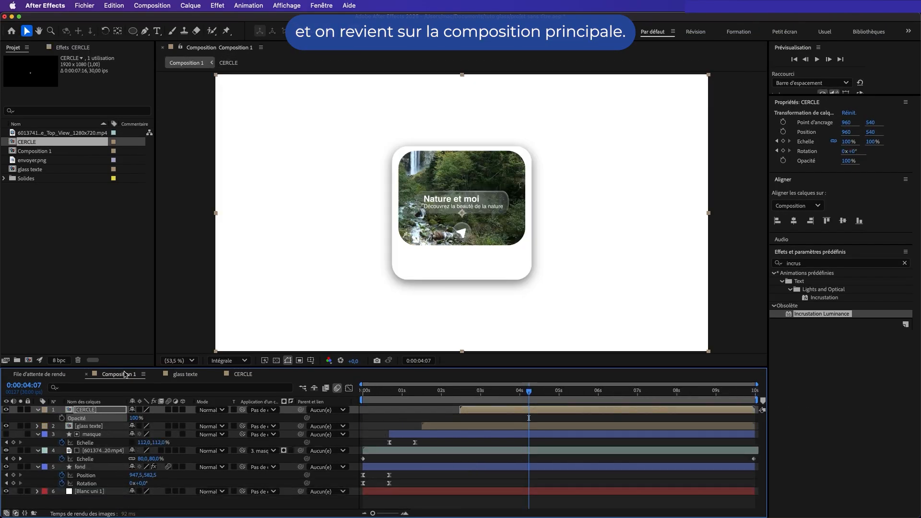
# - Preview Composition 1 from the start to check the card with its looping arrow button
pyautogui.moveTo(392, 392); pyautogui.dragTo(278, 404)
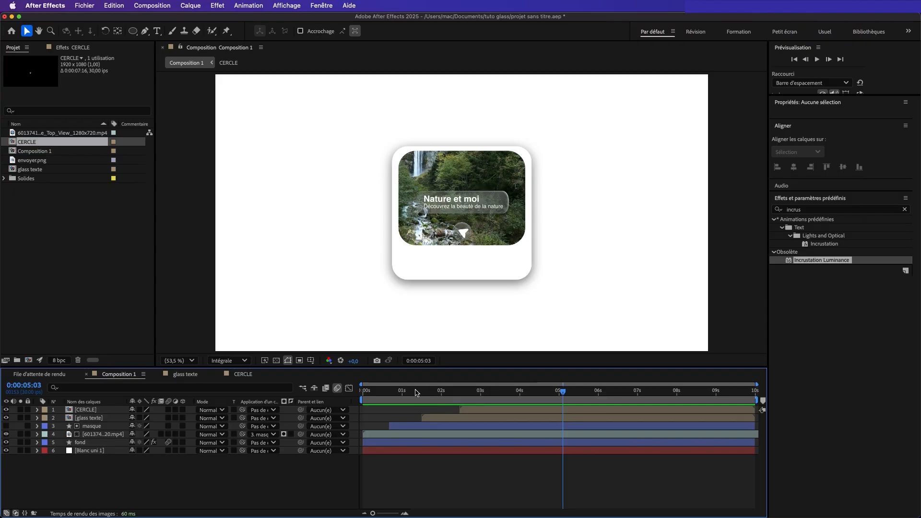
pyautogui.press('space')
pyautogui.press('space')
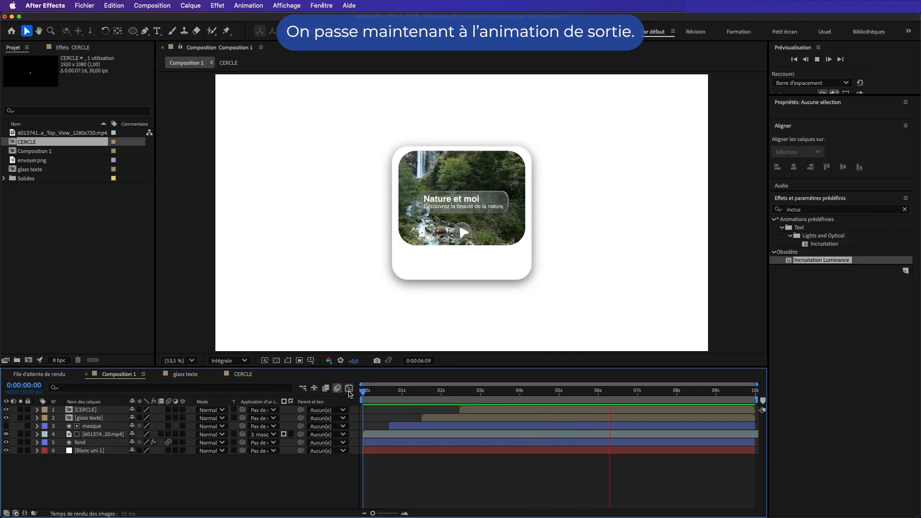
pyautogui.press('space')
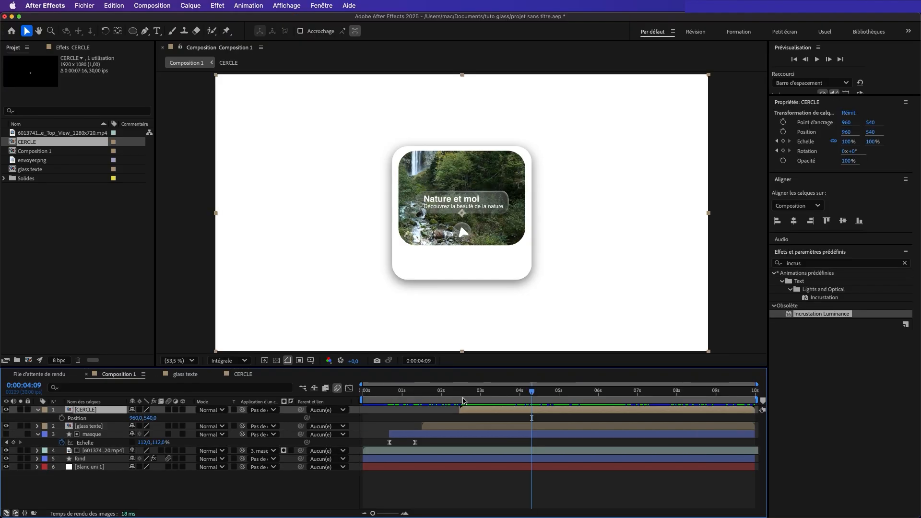
# - Try a Position of 960, 739 for the CERCLE layer and preview its entrance from 0:00:02:04
pyautogui.click(460, 398)
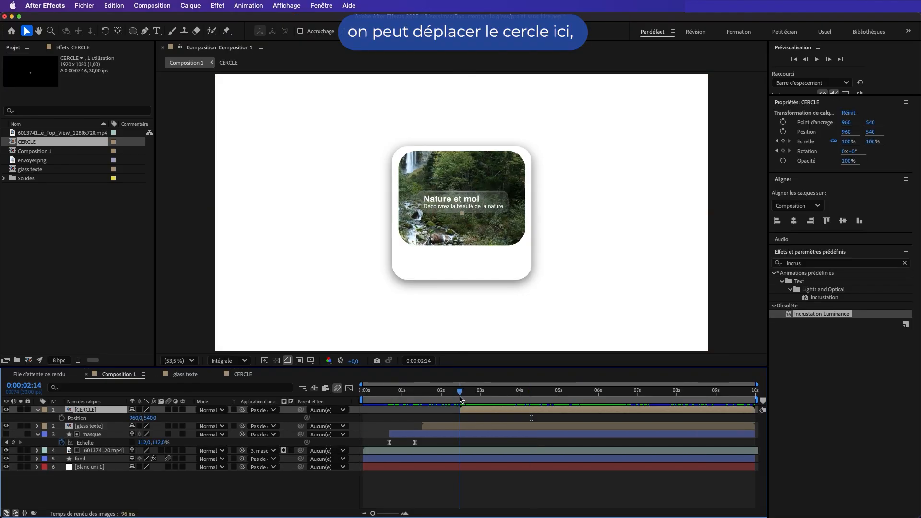
pyautogui.moveTo(149, 421); pyautogui.dragTo(219, 445)
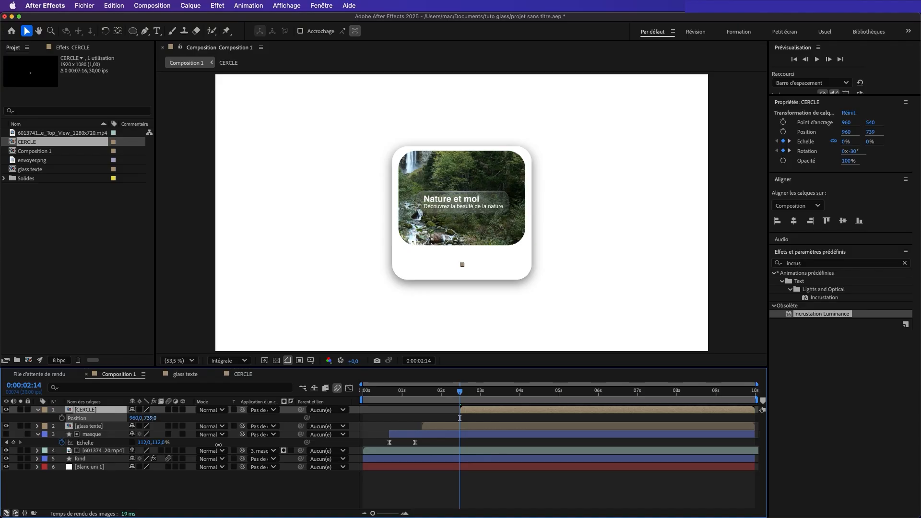
pyautogui.moveTo(460, 391); pyautogui.dragTo(447, 391)
pyautogui.press('space')
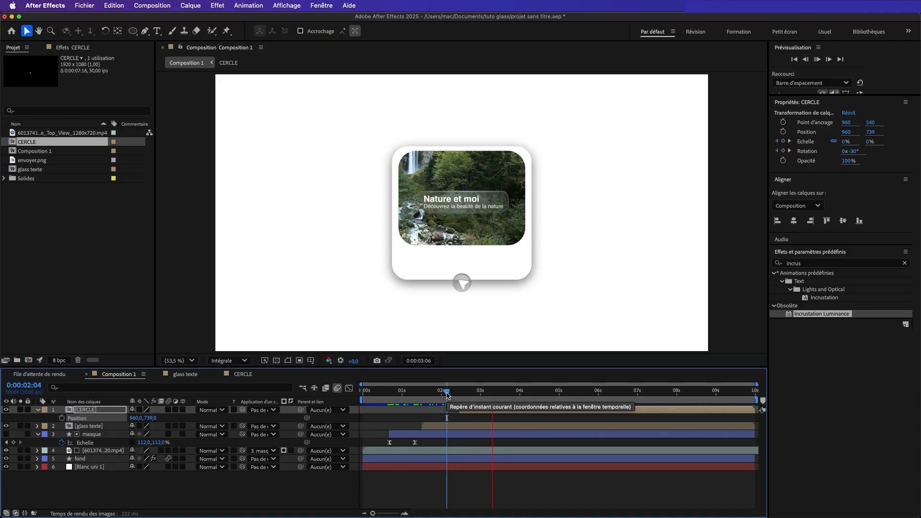
pyautogui.press('space')
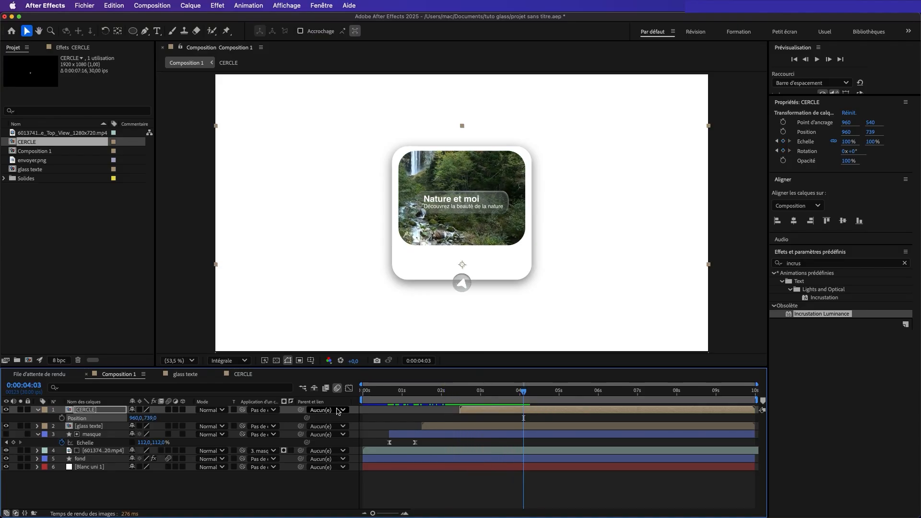
# - Set CERCLE's Position to 960, 667 so the button sits below the video, and preview the composition from the start
pyautogui.moveTo(151, 418); pyautogui.dragTo(118, 418)
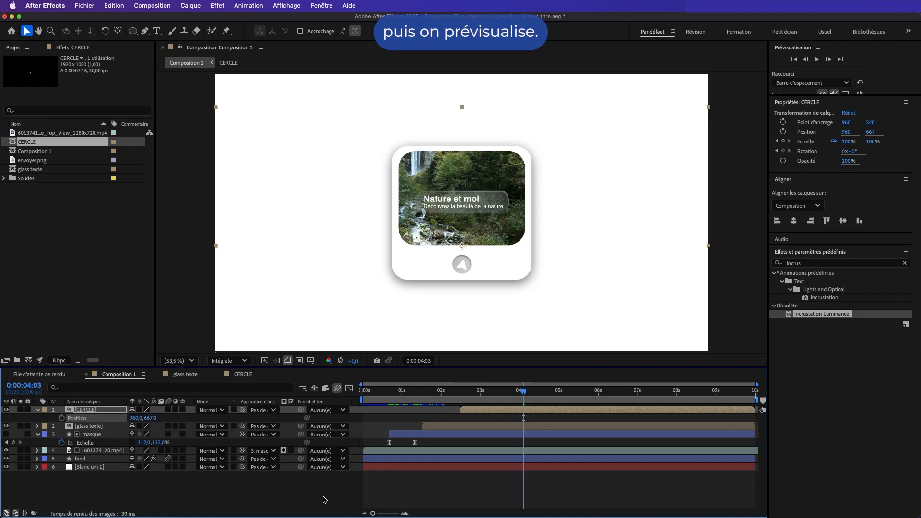
pyautogui.press('space')
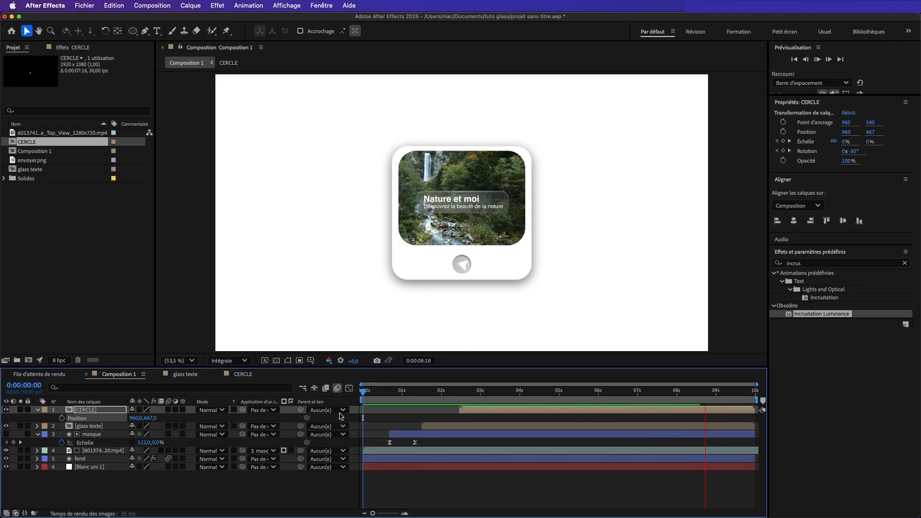
pyautogui.press('space')
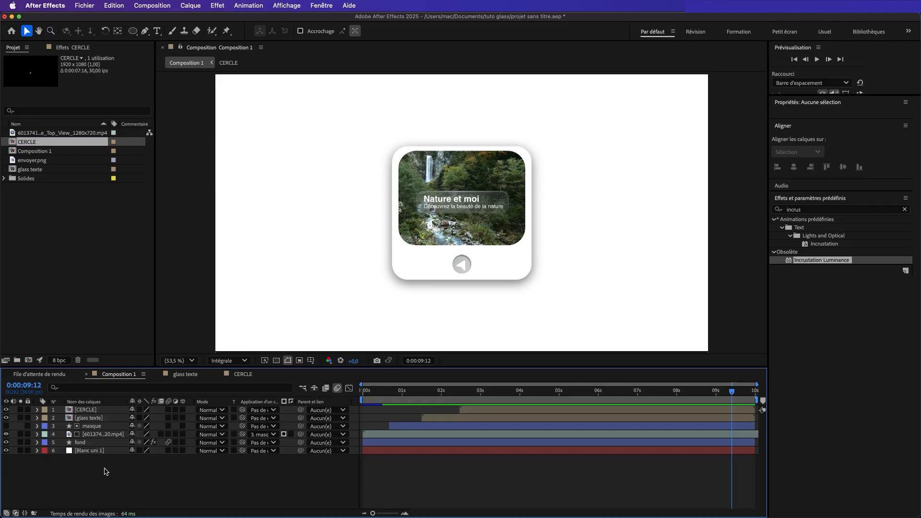
# - Precompose all layers except the white background solid as Précomp. 1, moving all attributes into the new composition
pyautogui.click(97, 443)
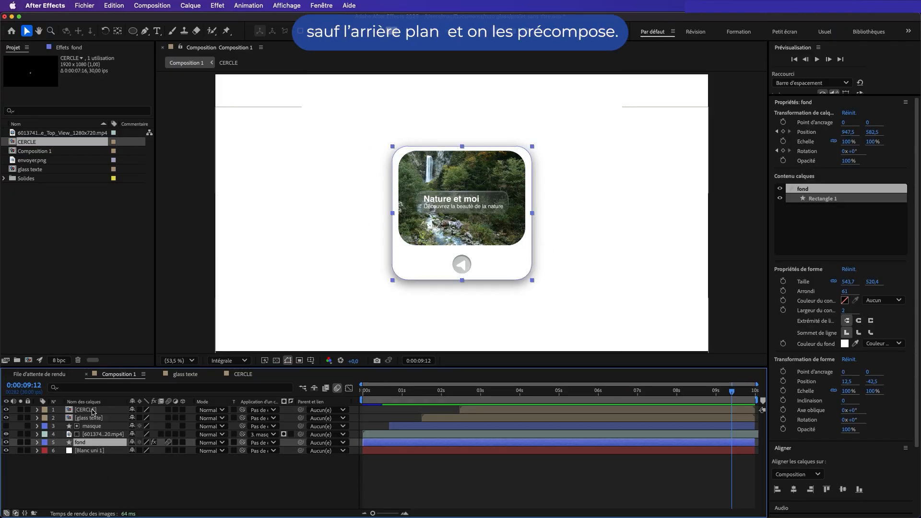
pyautogui.keyDown('shift'); pyautogui.click(94, 412); pyautogui.keyUp('shift')
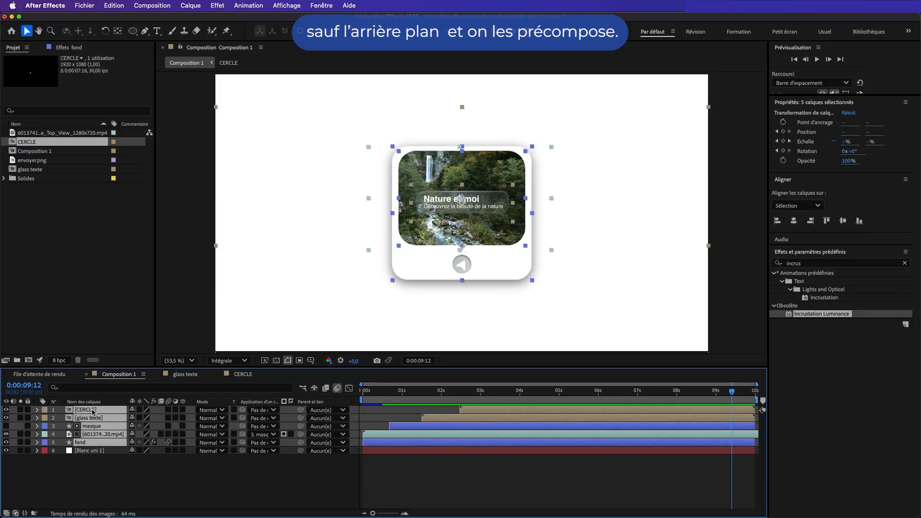
pyautogui.rightClick(94, 412)
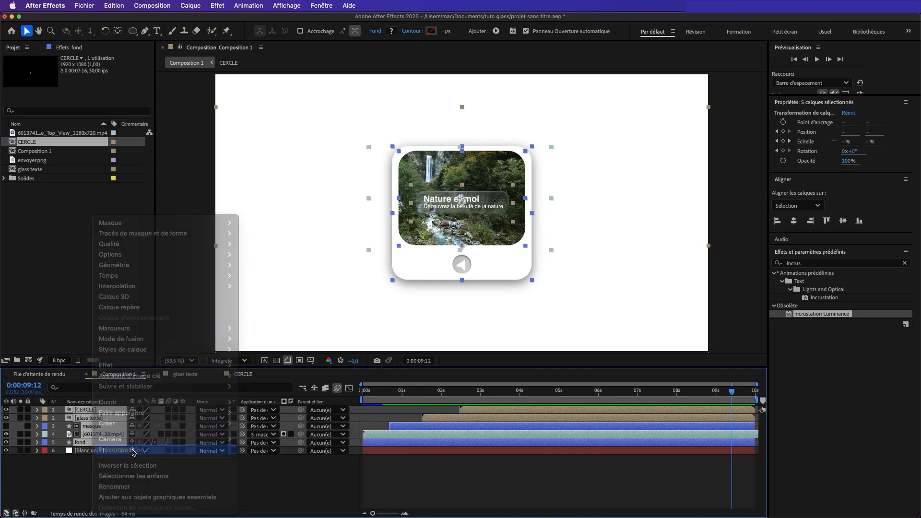
pyautogui.click(134, 452)
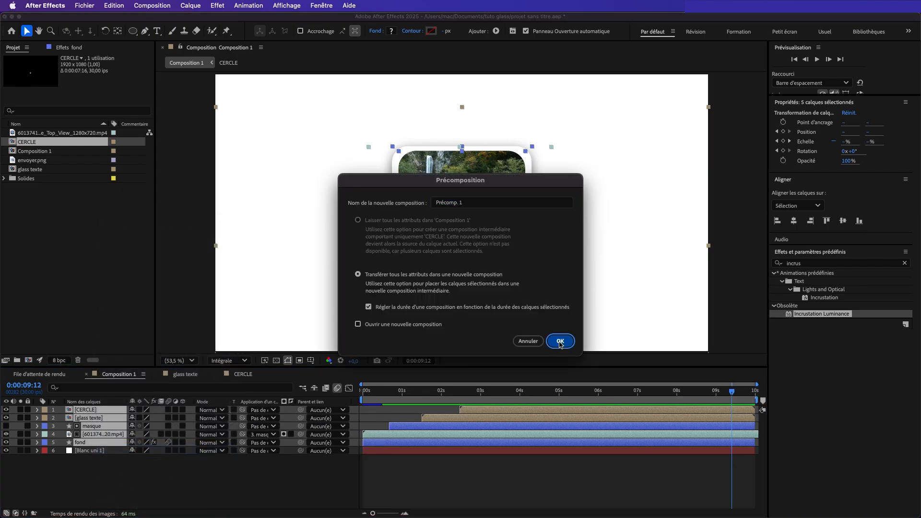
pyautogui.click(560, 342)
# - Preview the precomposed card animation from the start of Composition 1
pyautogui.moveTo(398, 391); pyautogui.dragTo(350, 396)
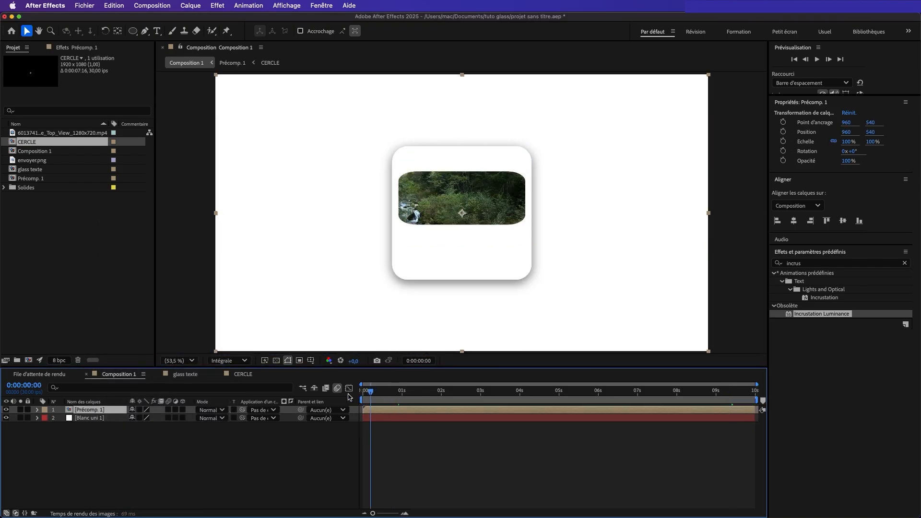
pyautogui.press('space')
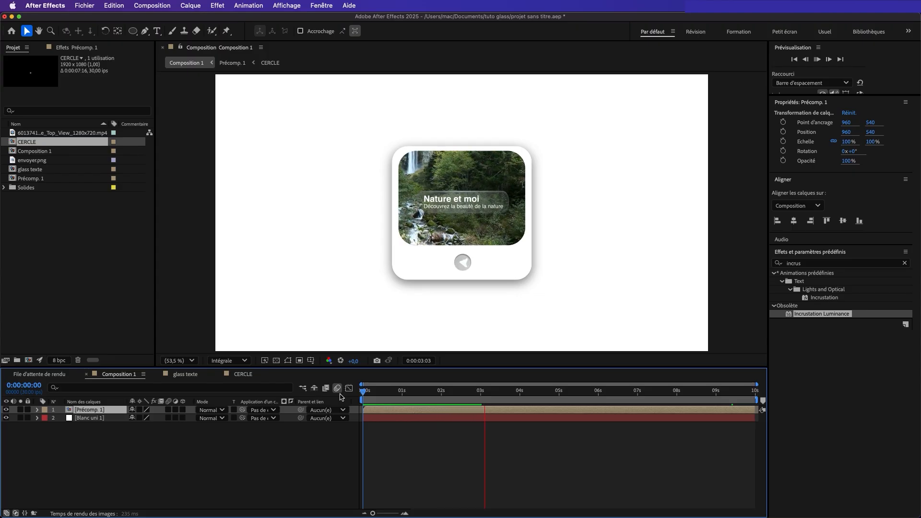
pyautogui.press('space')
# - Animate Précomp. 1's Scale with a 100% keyframe at 0:00:00:00 and a 120% keyframe at 0:00:02:07
pyautogui.moveTo(384, 394); pyautogui.dragTo(338, 395)
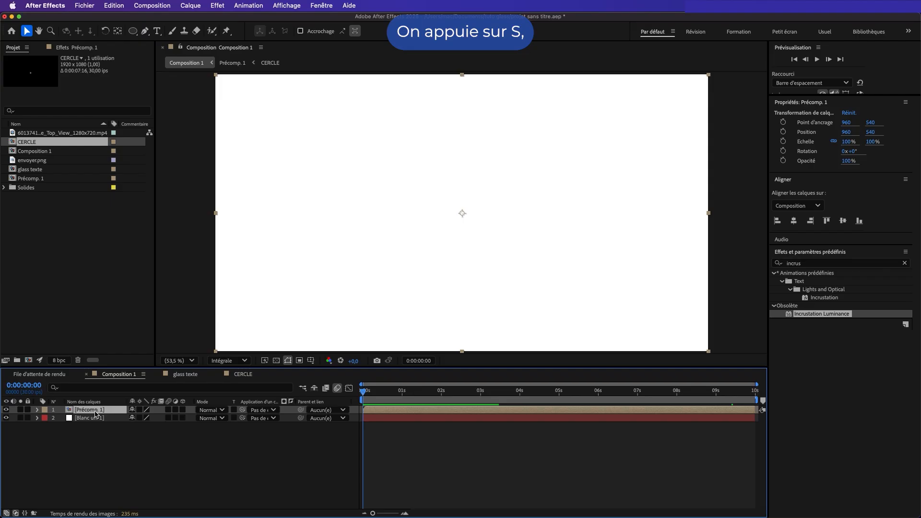
pyautogui.press('s')
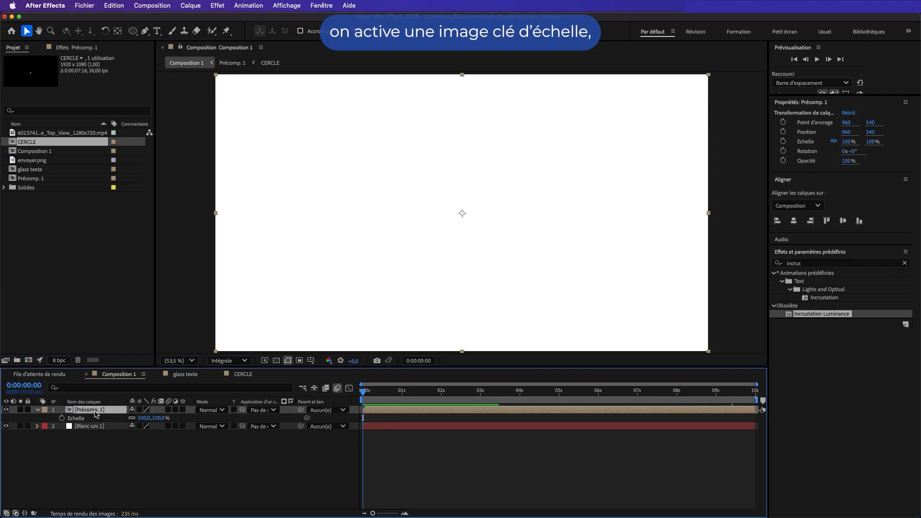
pyautogui.click(62, 418)
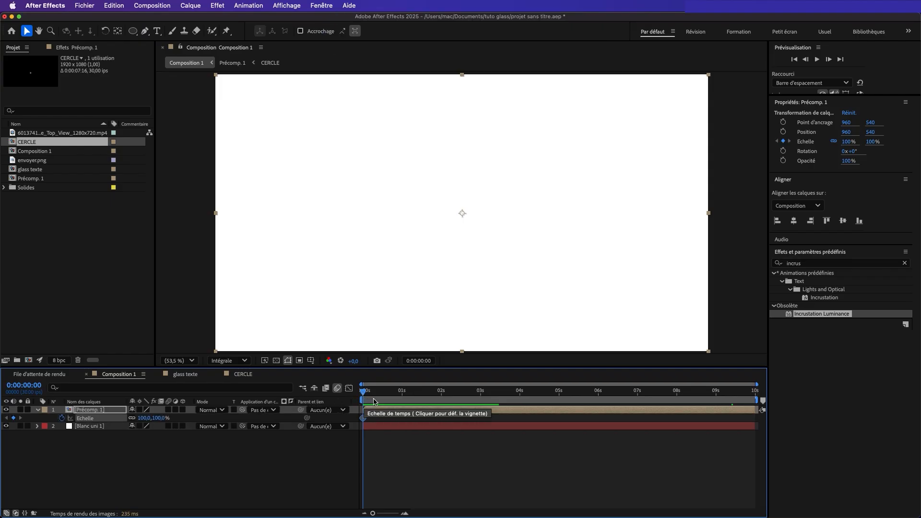
pyautogui.moveTo(386, 394); pyautogui.dragTo(450, 394)
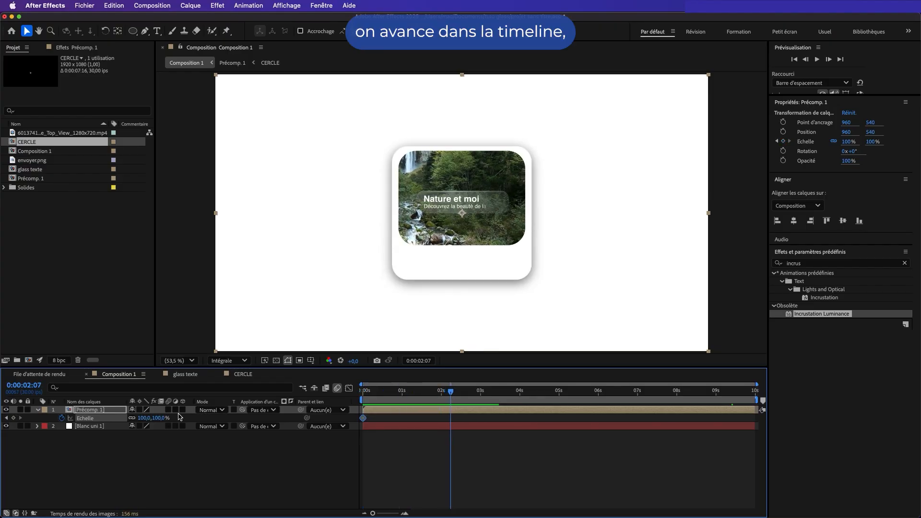
pyautogui.moveTo(142, 419); pyautogui.dragTo(153, 418)
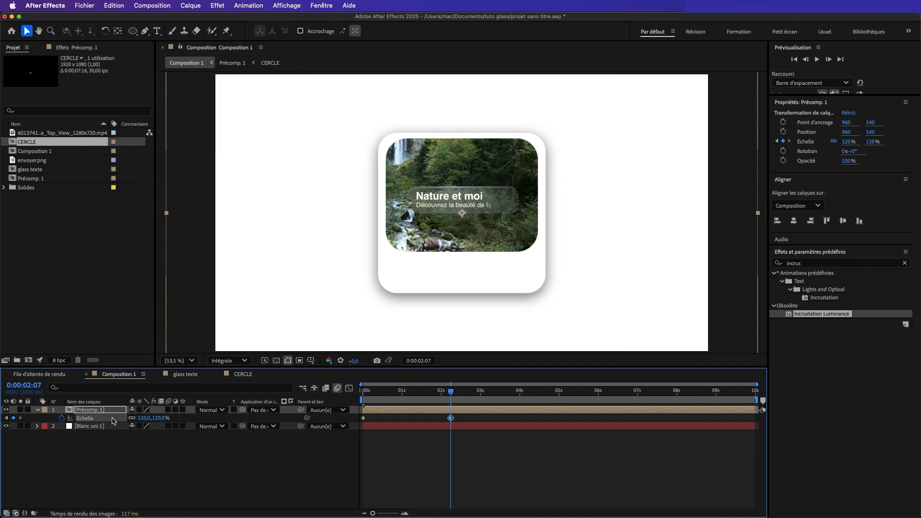
# - Apply the expression loopOut("pingpong") to Précomp. 1's Scale
pyautogui.keyDown('alt'); pyautogui.click(61, 418); pyautogui.keyUp('alt')
pyautogui.write('loo')
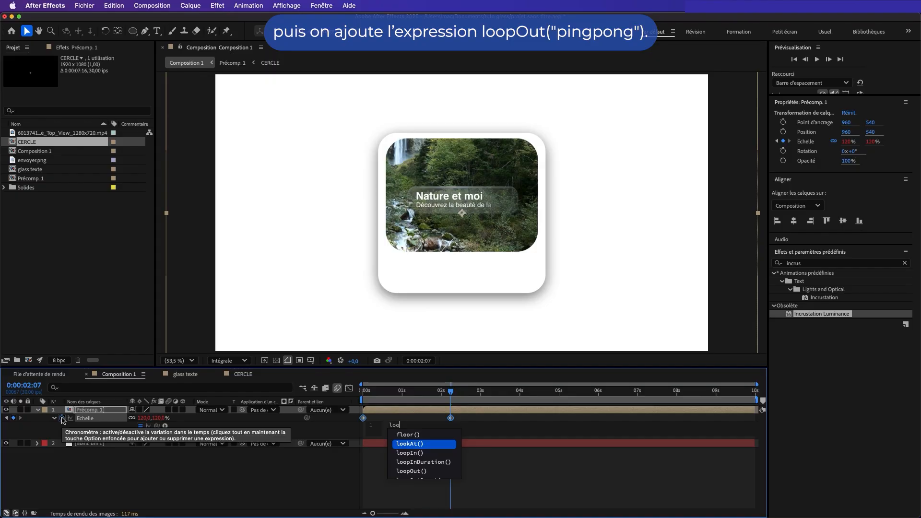
pyautogui.press('Down')
pyautogui.press('Down')
pyautogui.press('Down')
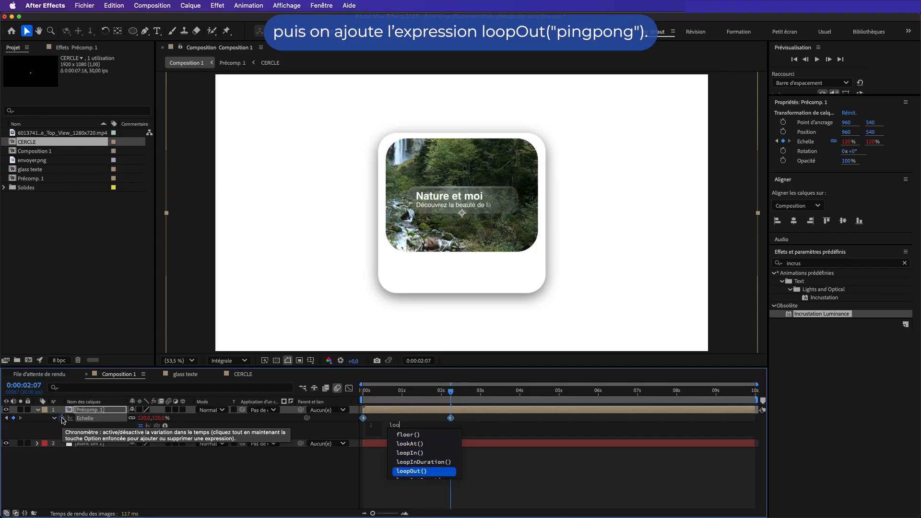
pyautogui.press('Return')
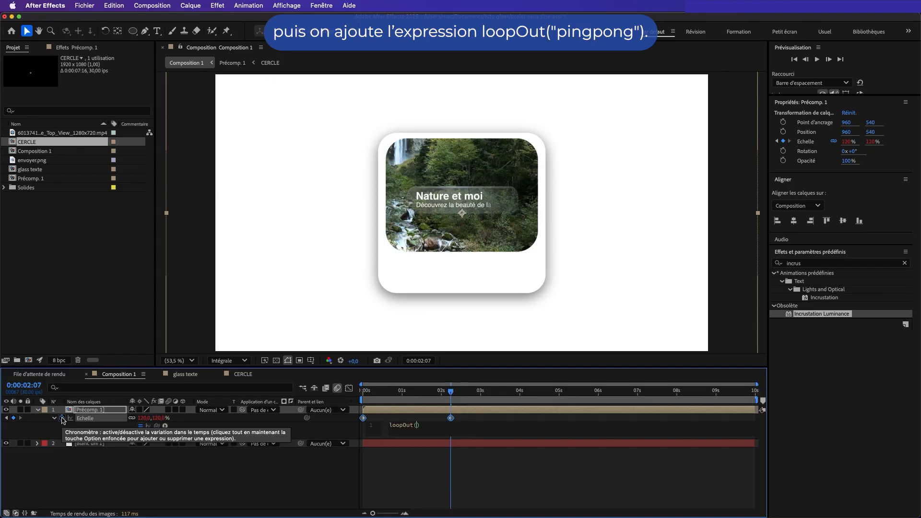
pyautogui.write('"')
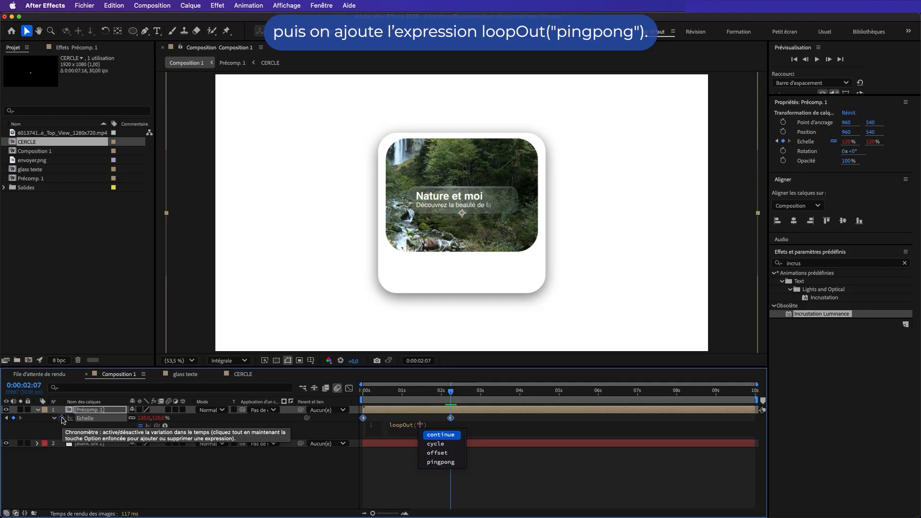
pyautogui.press('Down')
pyautogui.press('Down')
pyautogui.press('Down')
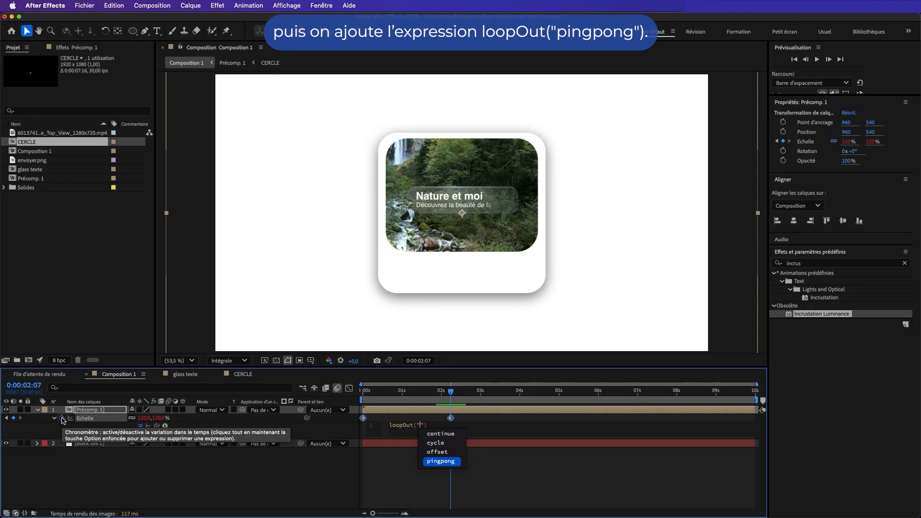
pyautogui.press('Return')
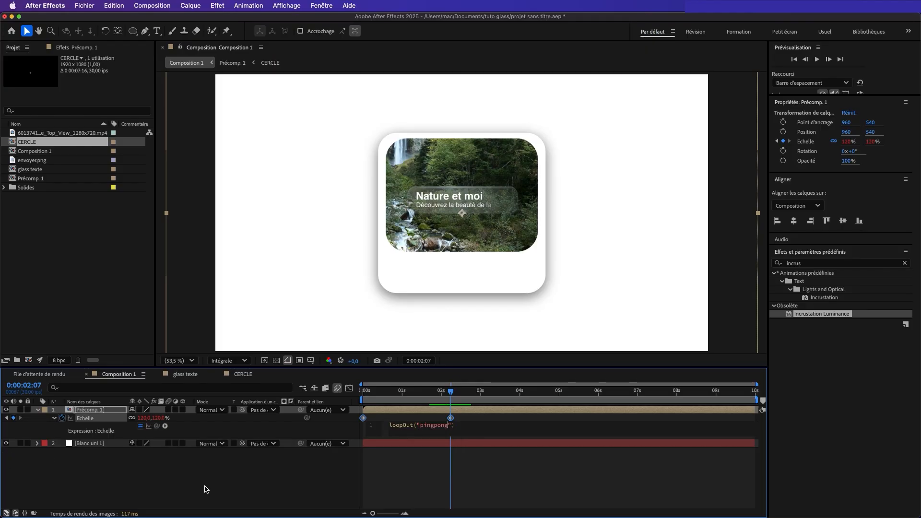
pyautogui.click(206, 489)
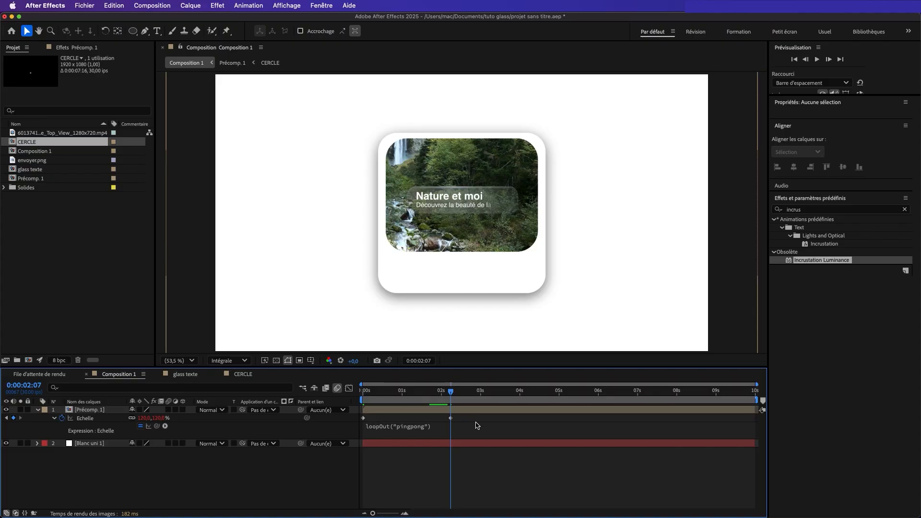
# - Apply Easy Ease to both Scale keyframes of Précomp. 1 and preview the scale loop from the start
pyautogui.click(324, 418)
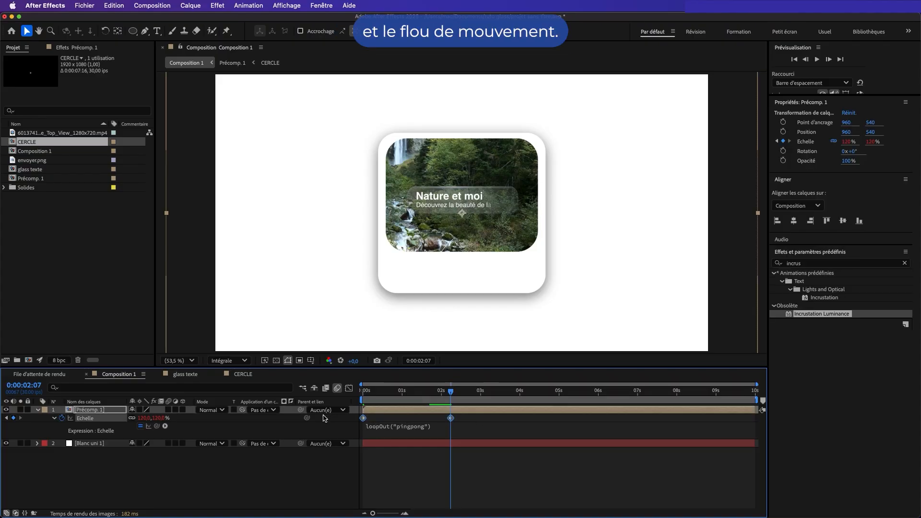
pyautogui.press('F9')
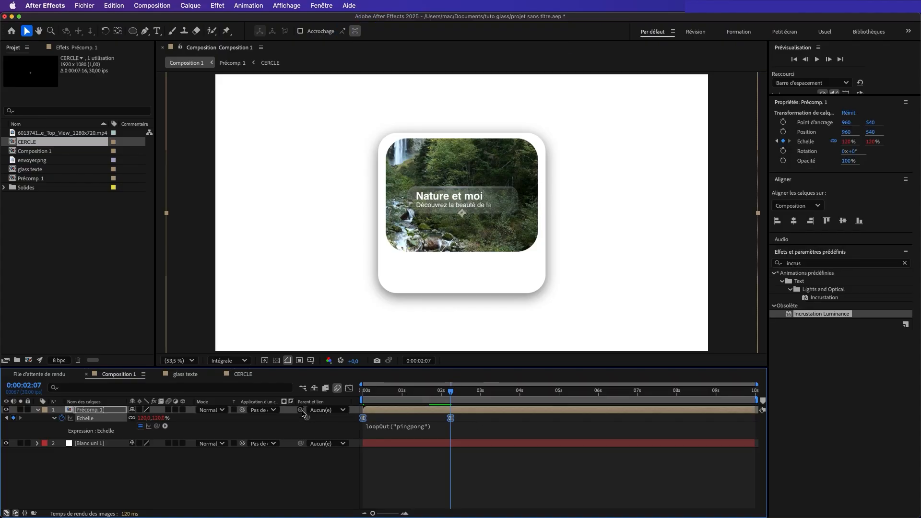
pyautogui.moveTo(433, 395); pyautogui.dragTo(298, 401)
pyautogui.press('space')
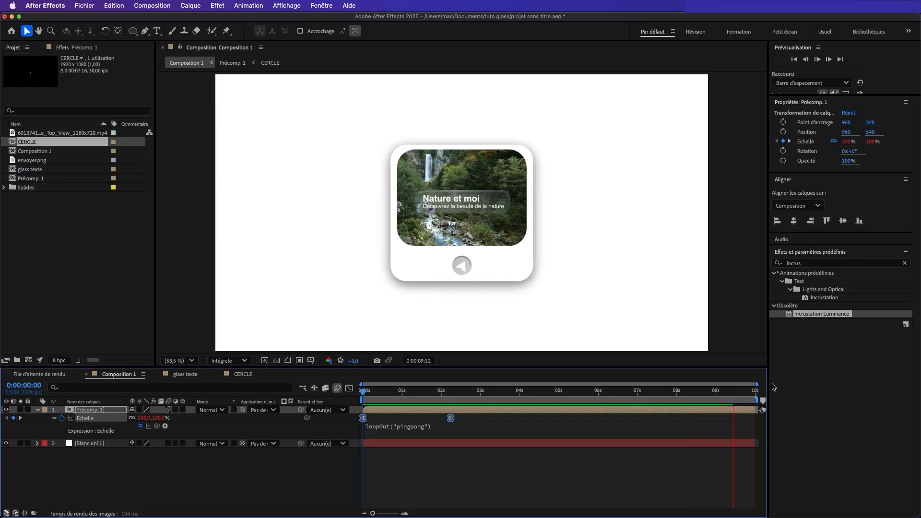
# - Add starting Position and Rotation keyframes to Précomp. 1 at 0:00:09:12, keeping 960, 540 and 0°
pyautogui.click(733, 397)
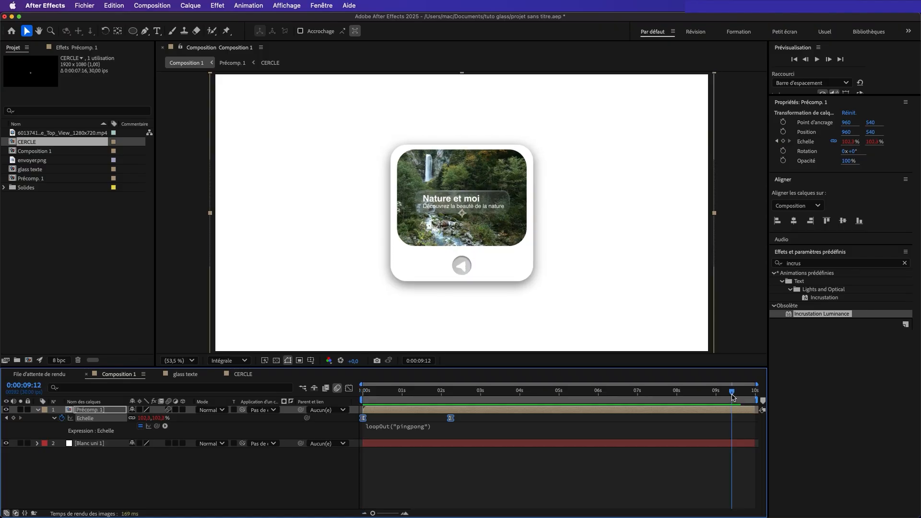
pyautogui.click(733, 396)
pyautogui.moveTo(732, 394); pyautogui.dragTo(731, 393)
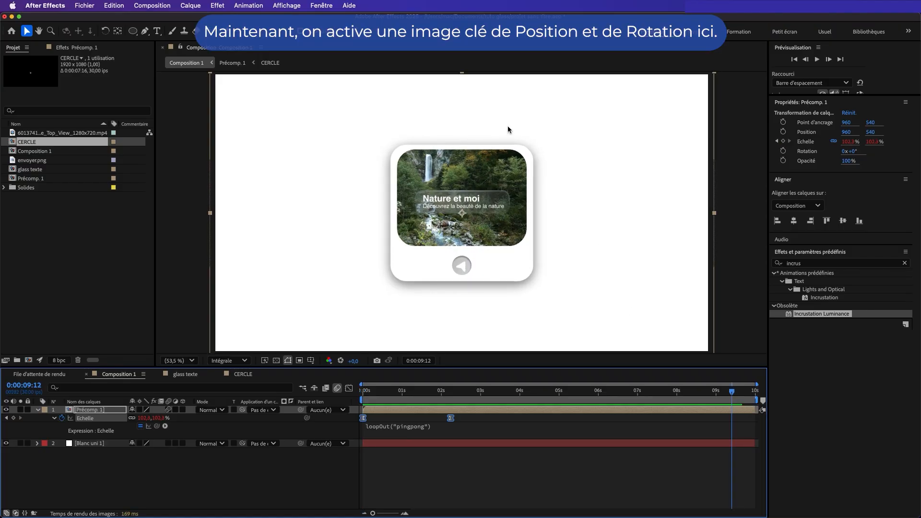
pyautogui.click(38, 410)
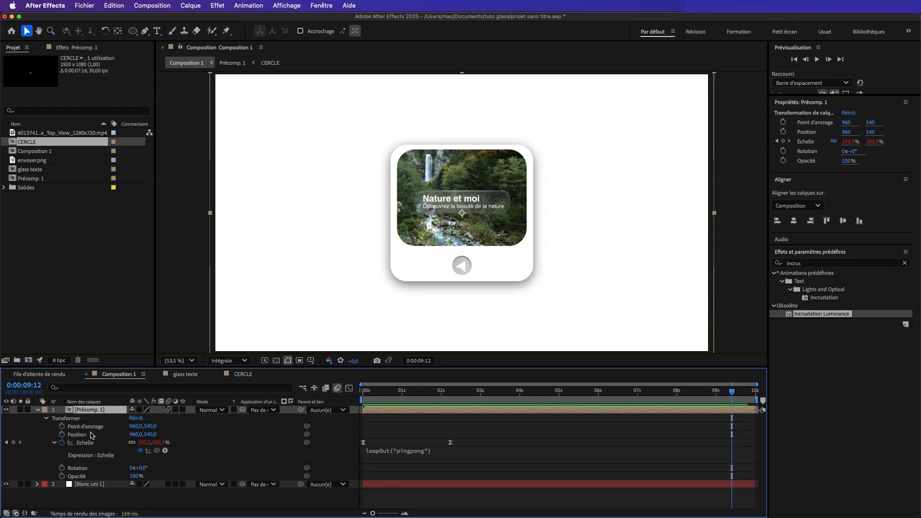
pyautogui.click(55, 443)
pyautogui.click(62, 451)
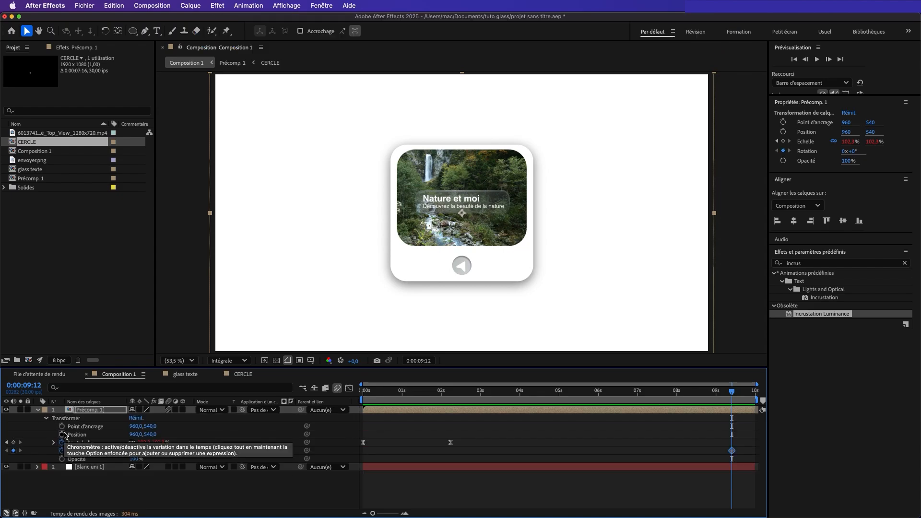
pyautogui.click(63, 434)
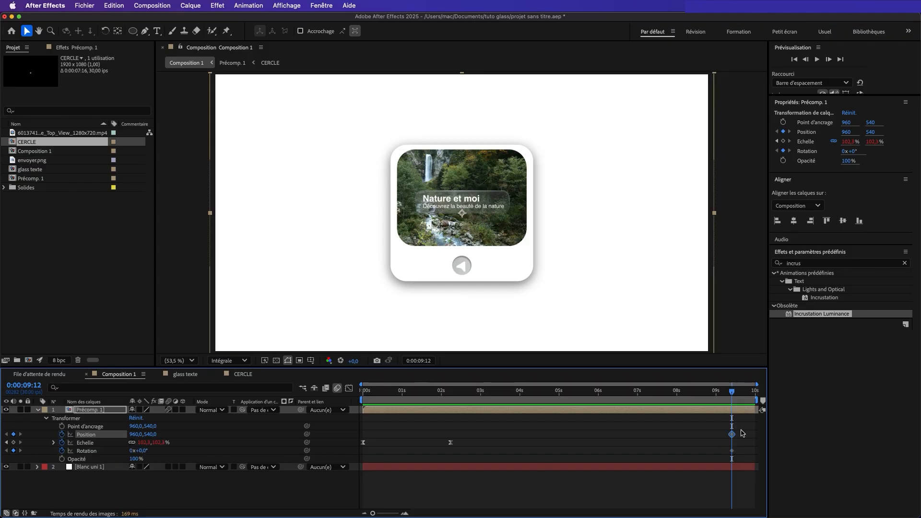
# - At 0:00:09:29, keyframe Précomp. 1's exit by setting Rotation to 66° and greatly increasing its vertical Position value
pyautogui.moveTo(733, 391); pyautogui.dragTo(754, 396)
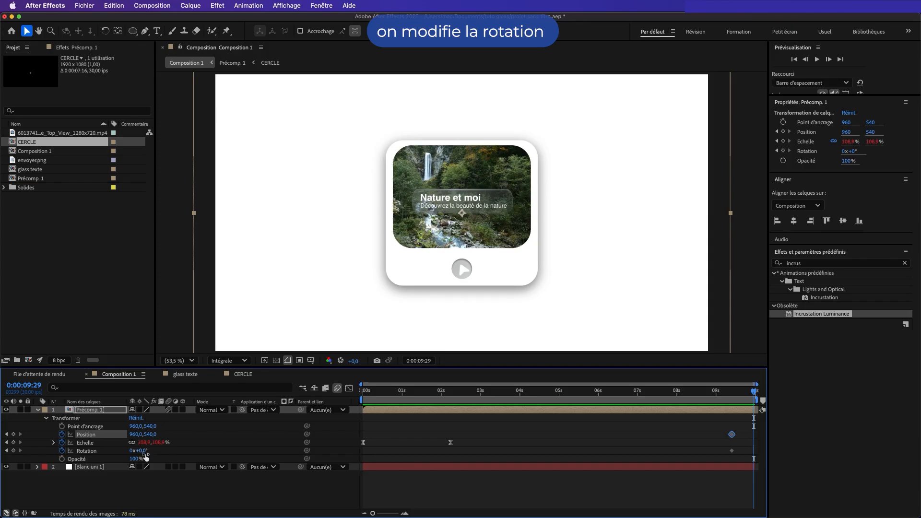
pyautogui.moveTo(144, 453); pyautogui.dragTo(170, 451)
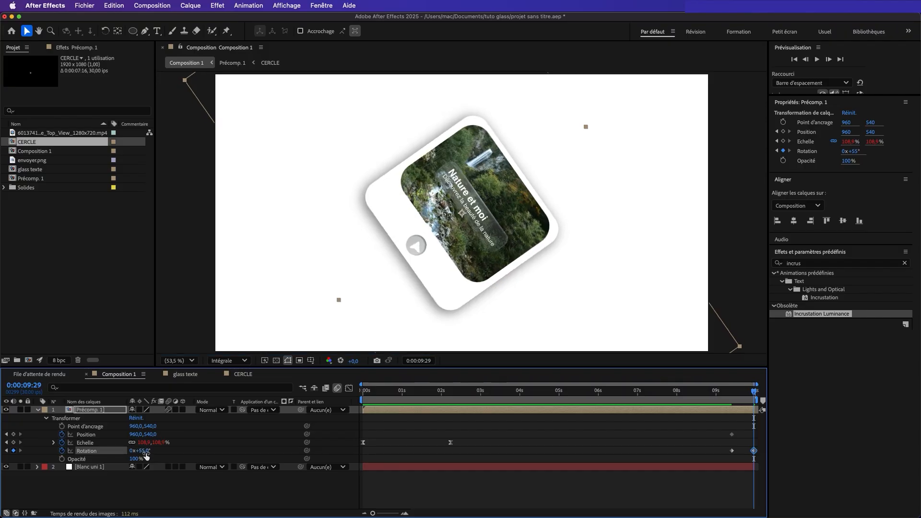
pyautogui.moveTo(145, 451); pyautogui.dragTo(151, 452)
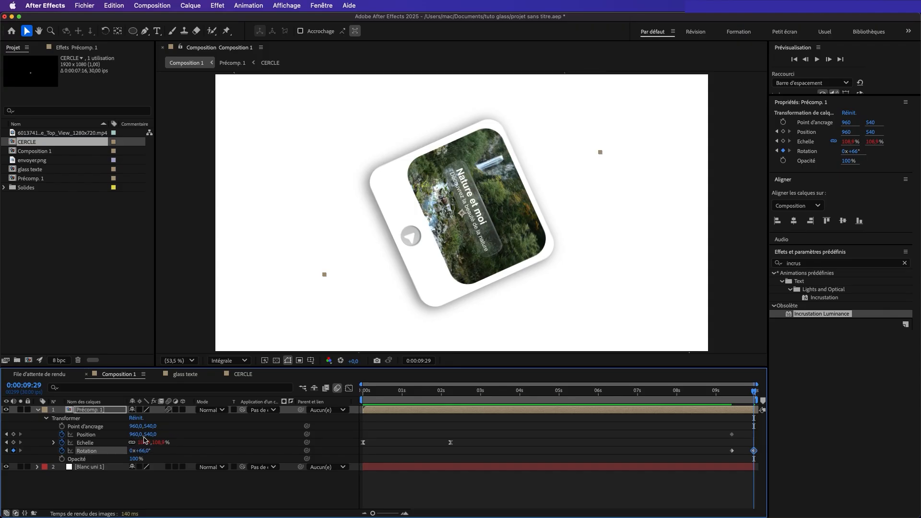
pyautogui.moveTo(150, 434); pyautogui.dragTo(598, 456)
# - Preview the exit animation and apply Easy Ease to all four Position and Rotation keyframes of Précomp. 1
pyautogui.press('space')
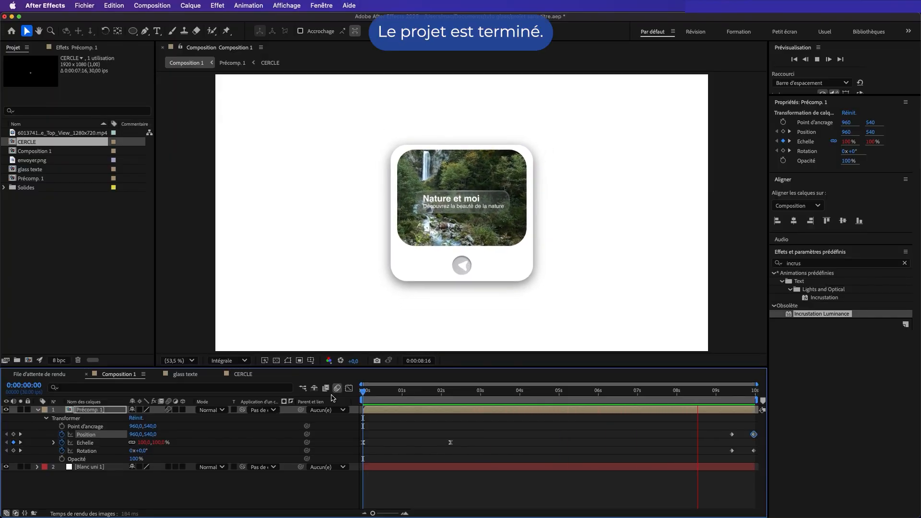
pyautogui.press('space')
pyautogui.moveTo(727, 423); pyautogui.dragTo(757, 465)
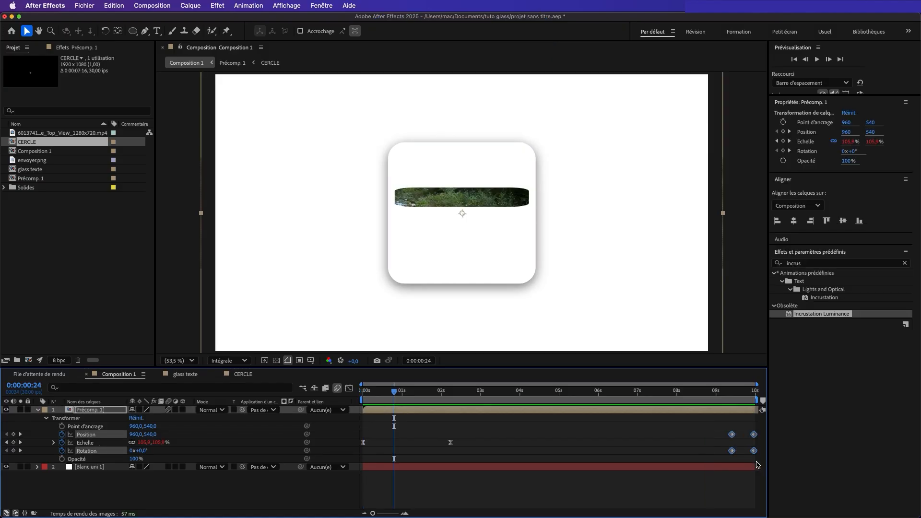
pyautogui.press('F9')
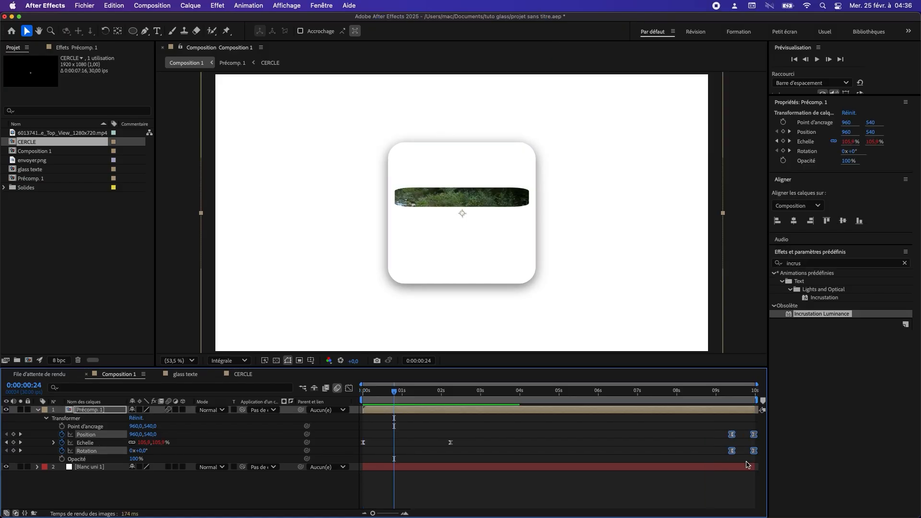